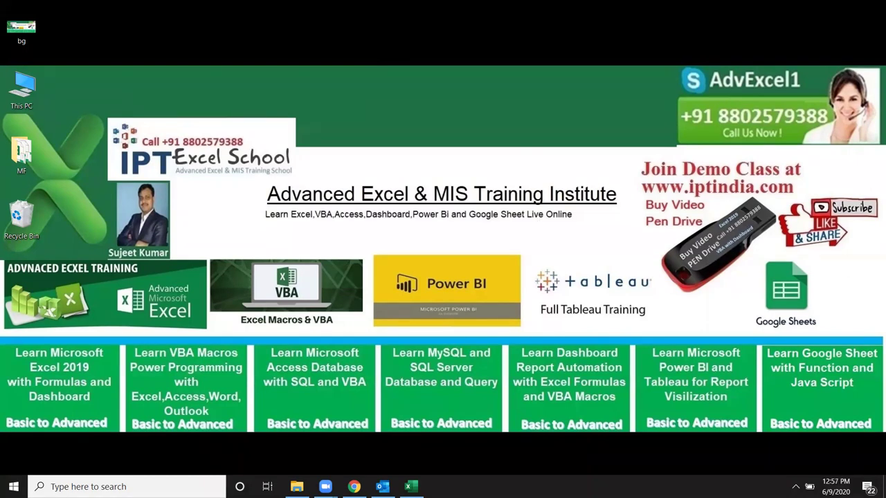
Bring the blank Book1 Excel workbook to the front of the desktop
{"action": "left_click", "coordinate": [408, 486]}
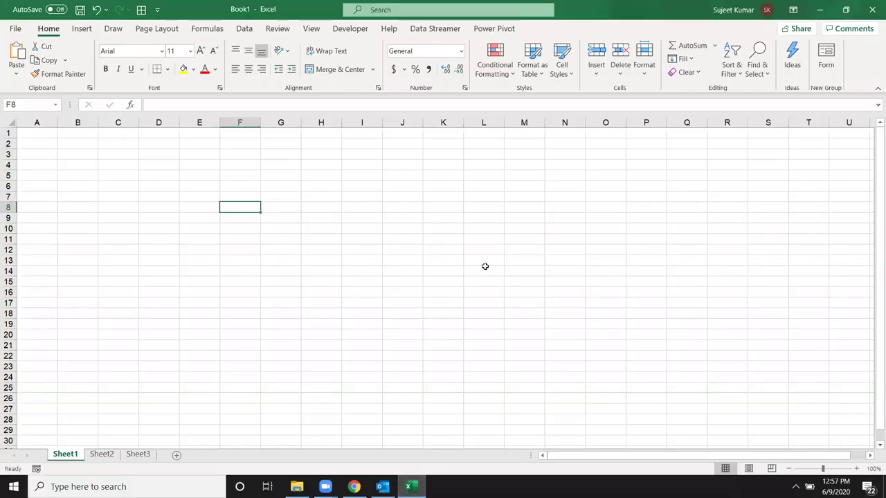
Look over Sheet2 and Sheet3, then return to Sheet1
{"action": "left_click", "coordinate": [502, 214]}
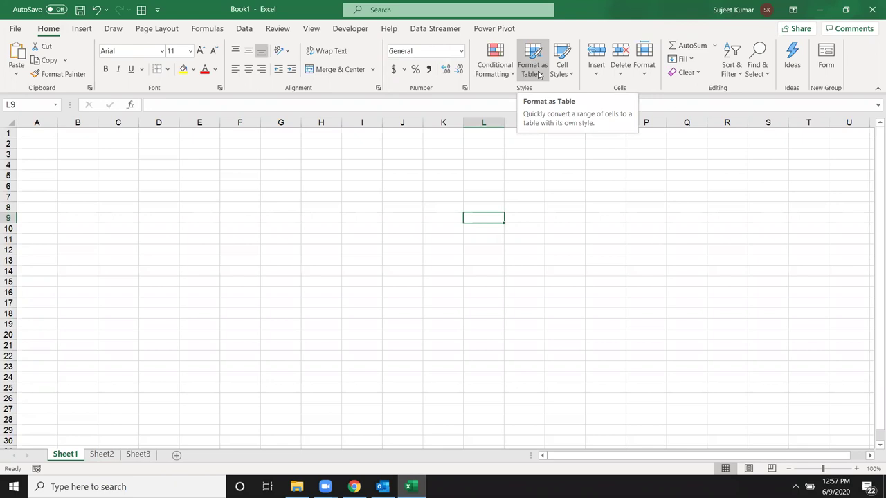
{"action": "left_click", "coordinate": [102, 454]}
{"action": "left_click", "coordinate": [138, 454]}
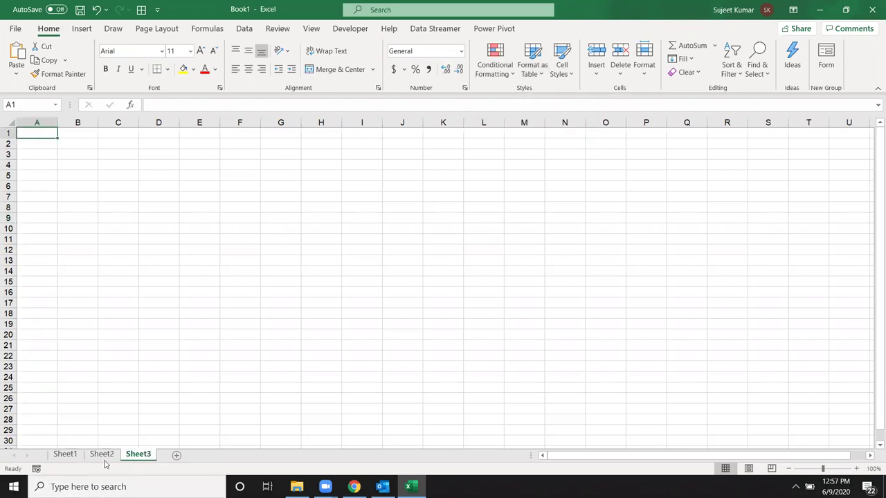
{"action": "left_click", "coordinate": [65, 454]}
Enter the Name header in A1 and fill month headers Jan through Sep across B1:J1
{"action": "left_click", "coordinate": [38, 142]}
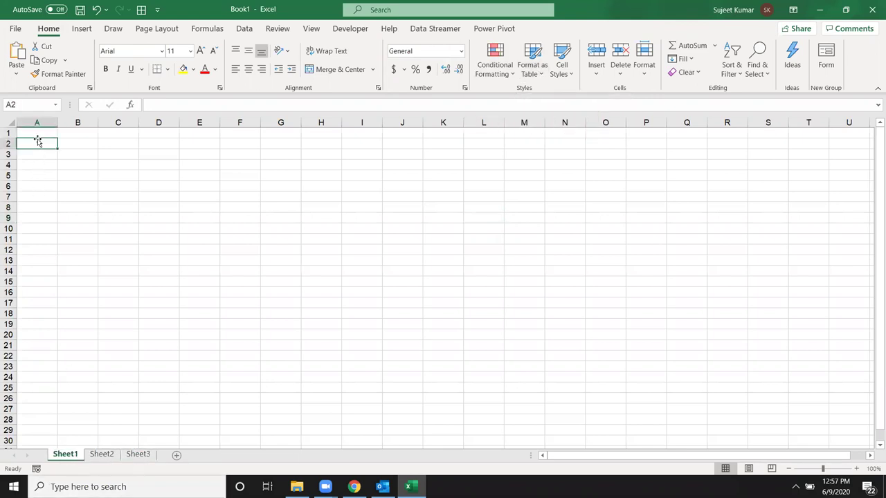
{"action": "key", "text": "Up"}
{"action": "type", "text": "Name"}
{"action": "key", "text": "Return"}
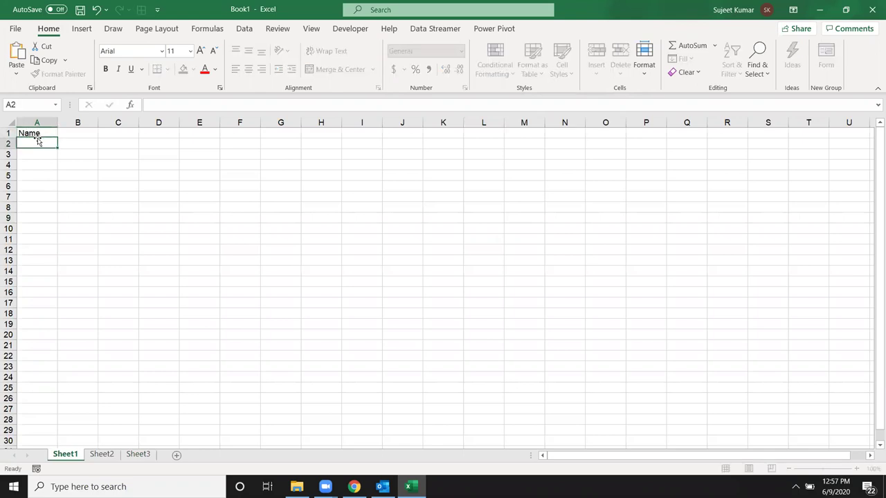
{"action": "key", "text": "Up"}
{"action": "key", "text": "Right"}
{"action": "type", "text": "Jon"}
{"action": "key", "text": "Return"}
{"action": "left_click", "coordinate": [64, 132]}
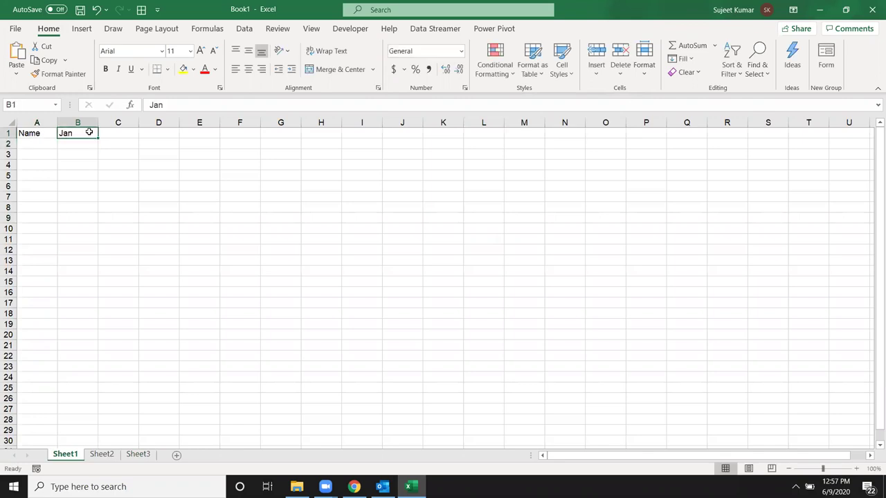
{"action": "left_click_drag", "start_coordinate": [97, 138], "coordinate": [432, 172]}
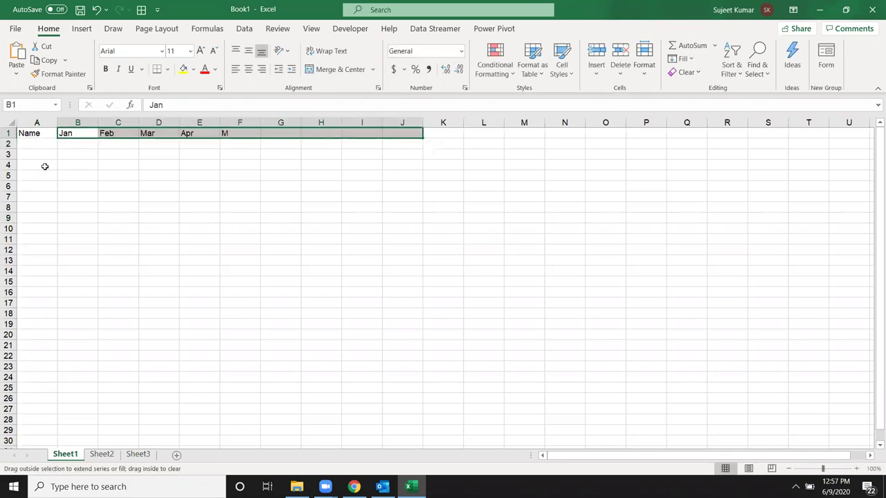
Enter a first name in A2 and fill names down column A to row 21
{"action": "left_click", "coordinate": [41, 140]}
{"action": "type", "text": "P"}
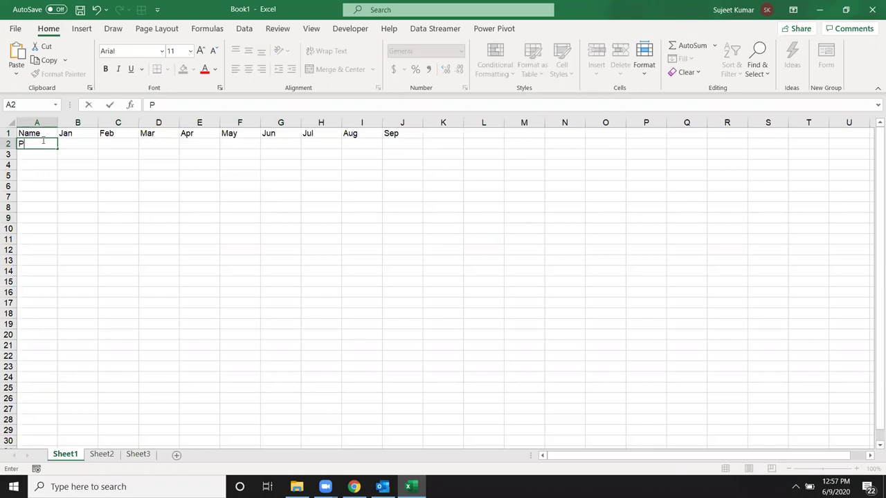
{"action": "type", "text": "uja"}
{"action": "key", "text": "Return"}
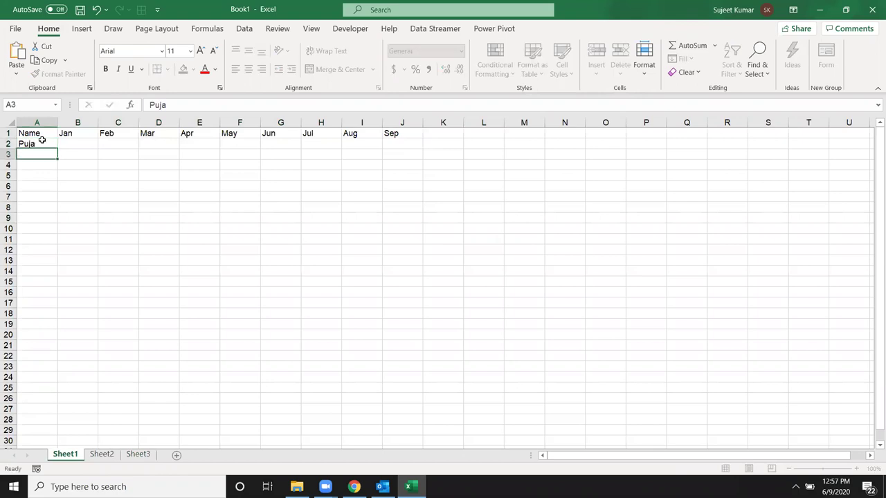
{"action": "left_click", "coordinate": [42, 135]}
{"action": "left_click", "coordinate": [43, 144]}
{"action": "left_click_drag", "start_coordinate": [57, 148], "coordinate": [59, 350]}
Enter the formula =RANDBETWEEN(10,90) in cell B2
{"action": "left_click", "coordinate": [90, 141]}
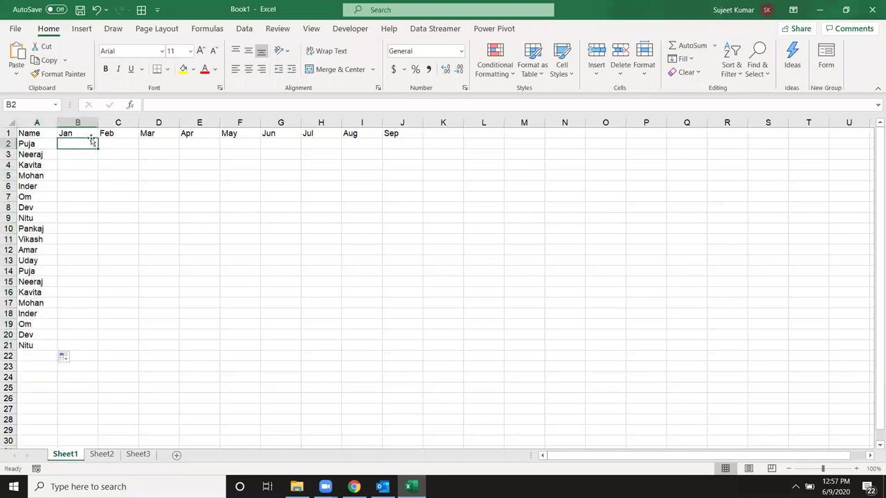
{"action": "type", "text": "=ra"}
{"action": "key", "text": "Down"}
{"action": "key", "text": "Down"}
{"action": "key", "text": "Down"}
{"action": "key", "text": "Tab"}
{"action": "type", "text": "10,90."}
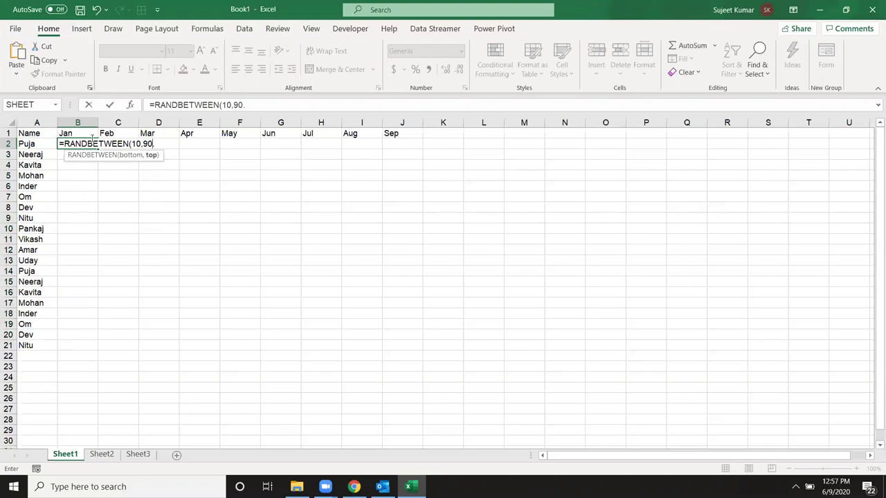
{"action": "key", "text": "Return"}
Fill the formula over B2:J21 and paste the results back as fixed values
{"action": "left_click_drag", "start_coordinate": [80, 144], "coordinate": [124, 171]}
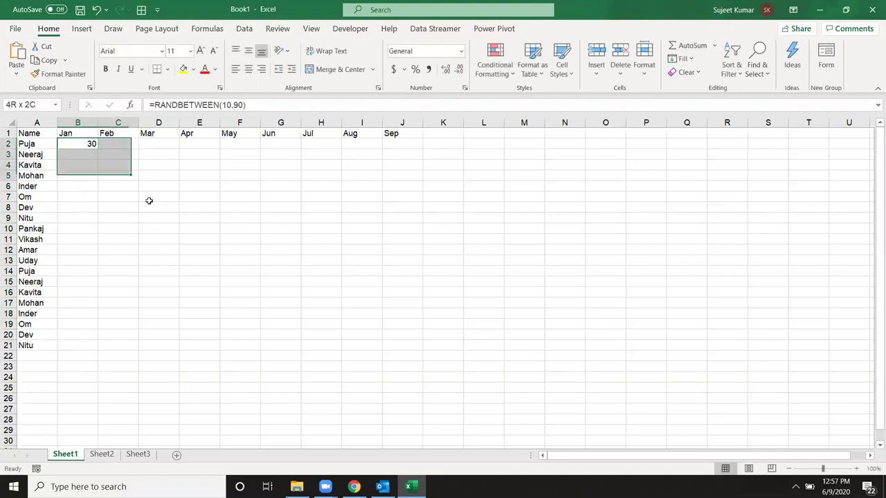
{"action": "left_click_drag", "start_coordinate": [148, 201], "coordinate": [403, 339]}
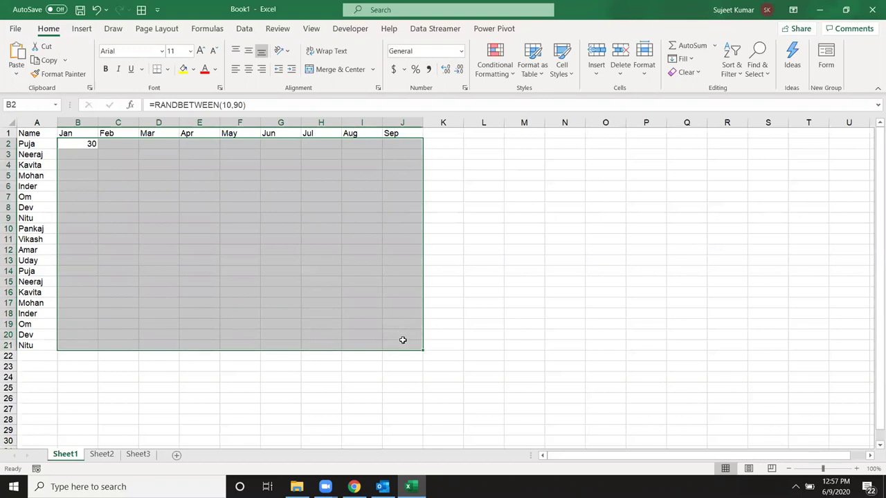
{"action": "key", "text": "ctrl+d"}
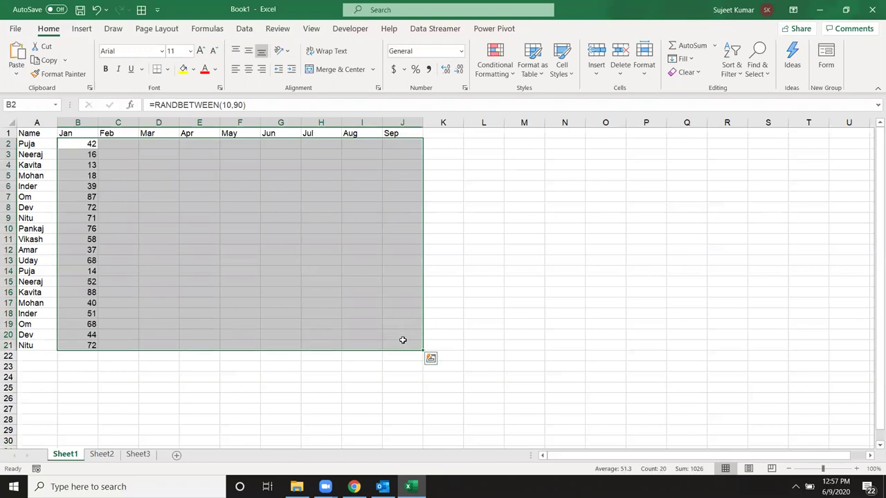
{"action": "key", "text": "ctrl+r"}
{"action": "key", "text": "ctrl+c"}
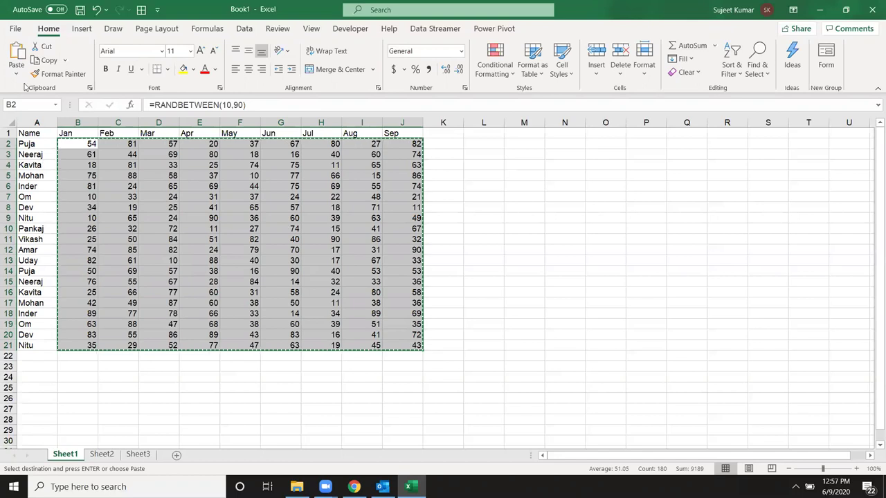
{"action": "left_click", "coordinate": [16, 67]}
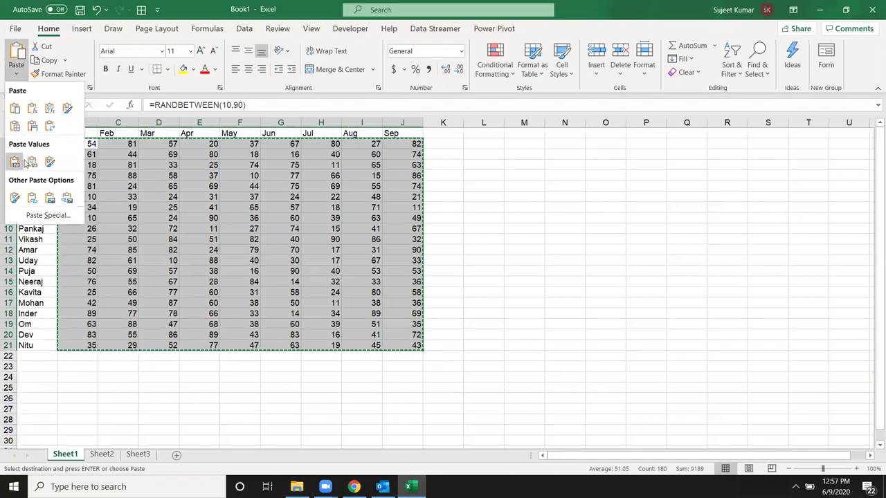
{"action": "left_click", "coordinate": [14, 161]}
Select the full data range A1:J21
{"action": "left_click", "coordinate": [163, 186]}
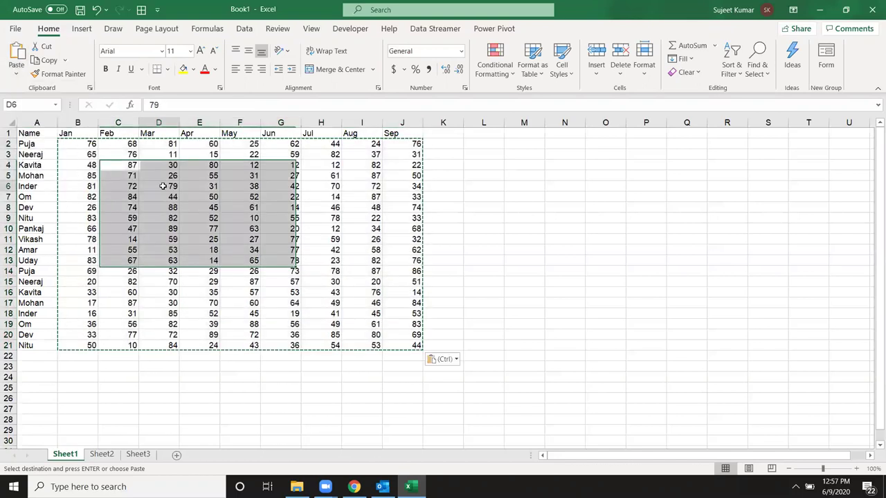
{"action": "left_click", "coordinate": [64, 140]}
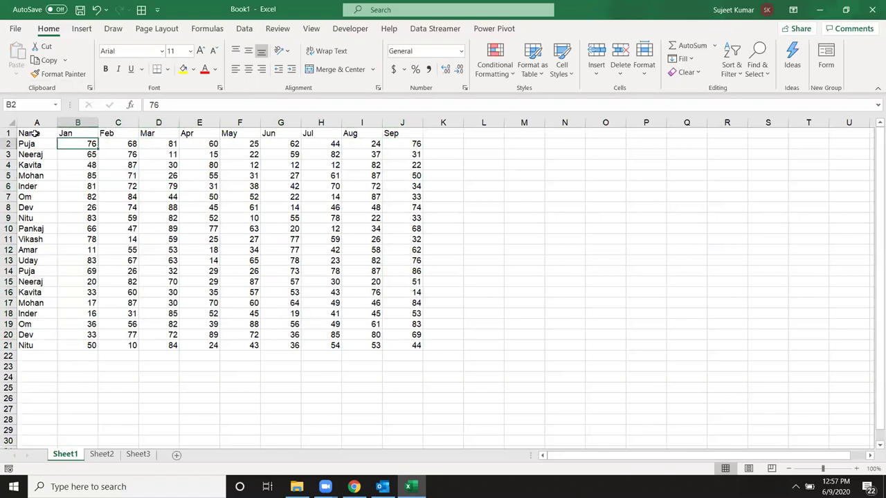
{"action": "left_click_drag", "start_coordinate": [36, 134], "coordinate": [413, 346]}
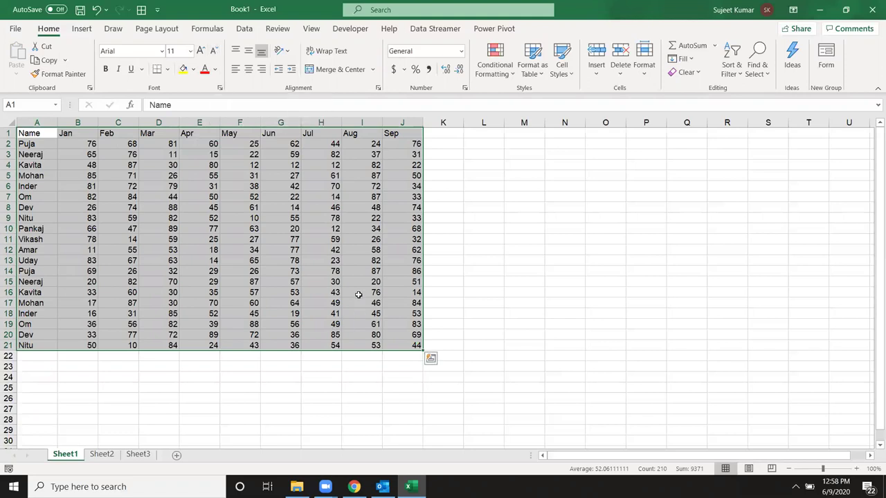
Format A1:J21 as a table with a green table style and filter headers
{"action": "left_click", "coordinate": [513, 78]}
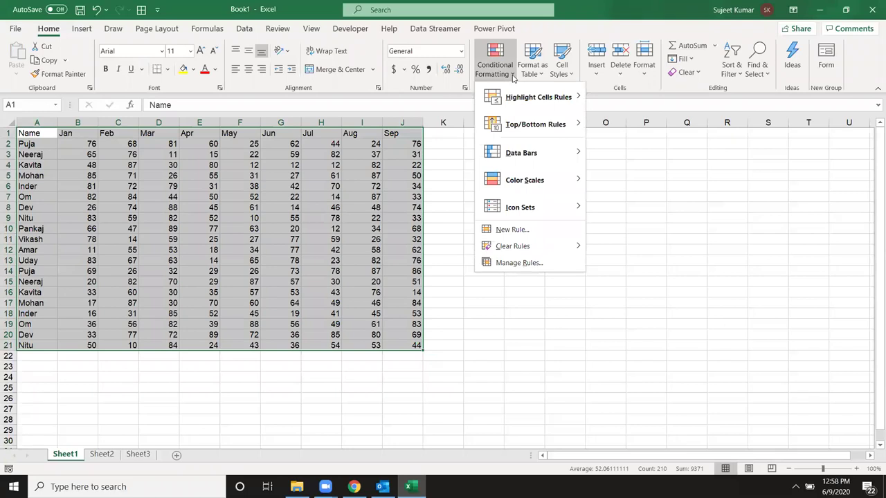
{"action": "left_click", "coordinate": [543, 76]}
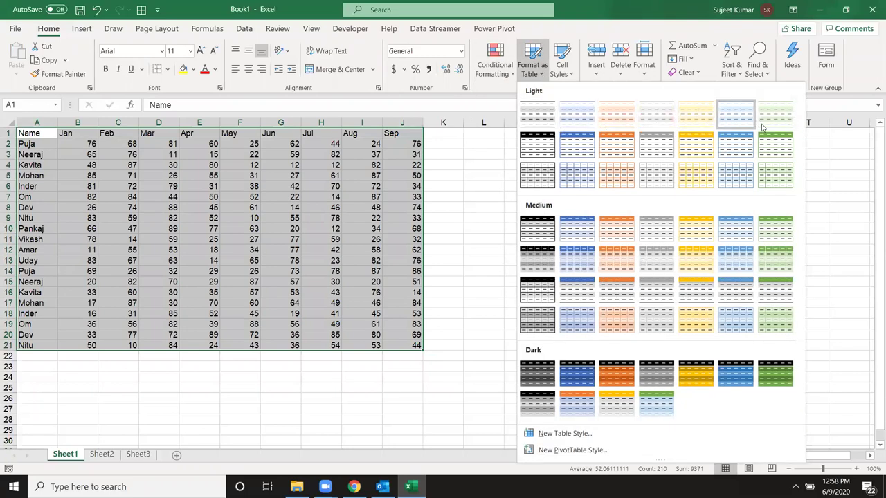
{"action": "key", "text": "Escape"}
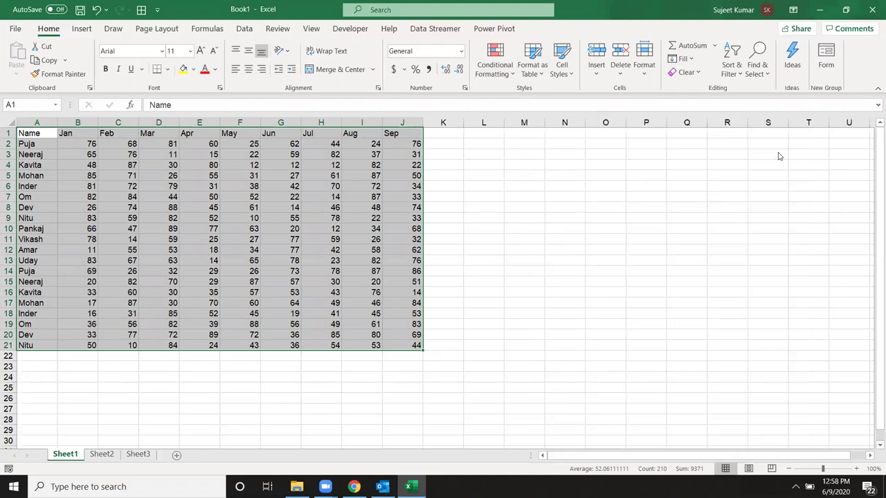
{"action": "left_click", "coordinate": [581, 288]}
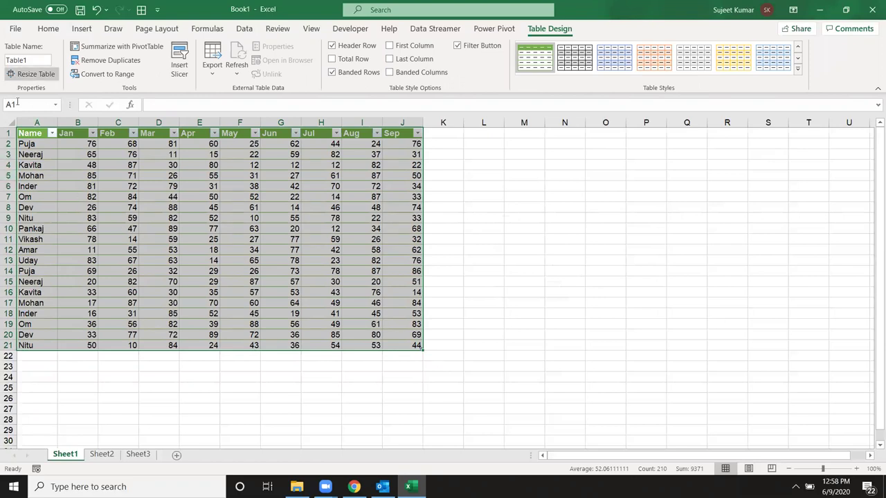
Rename the table from Table1 to Data and check cells inside and outside it
{"action": "left_click", "coordinate": [15, 61]}
{"action": "type", "text": "Daya"}
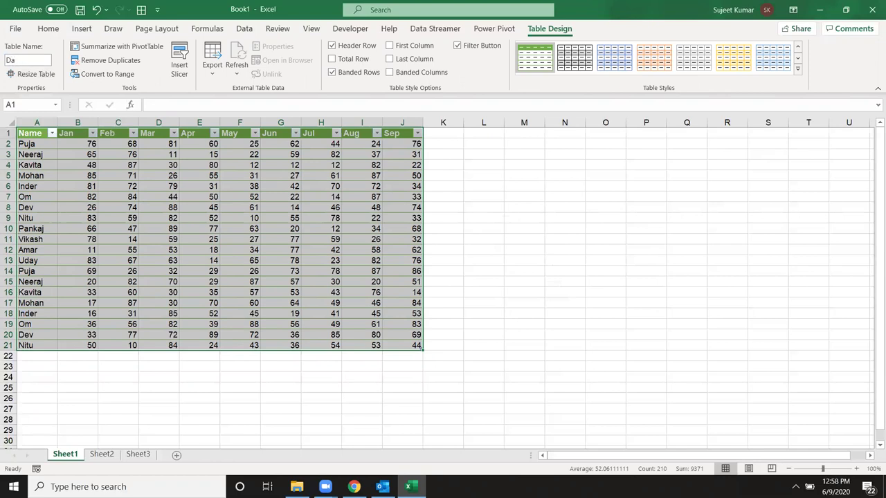
{"action": "key", "text": "Return"}
{"action": "left_click", "coordinate": [546, 233]}
{"action": "left_click", "coordinate": [362, 239]}
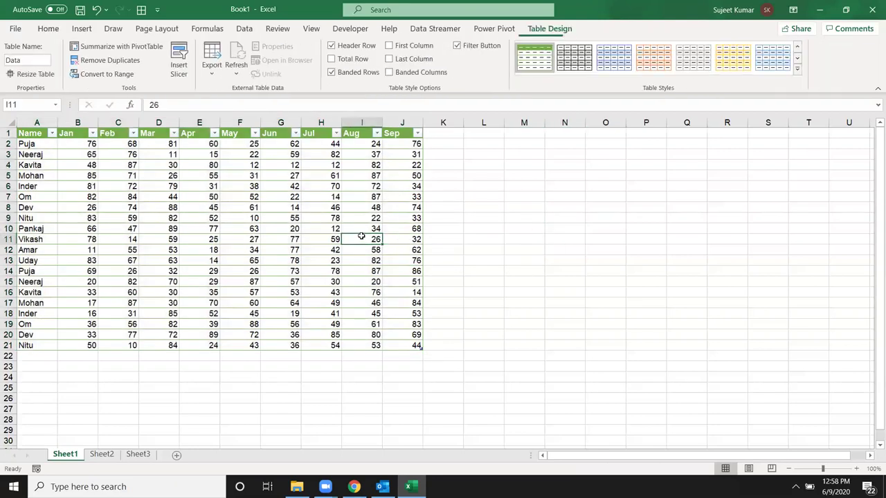
{"action": "left_click", "coordinate": [618, 214]}
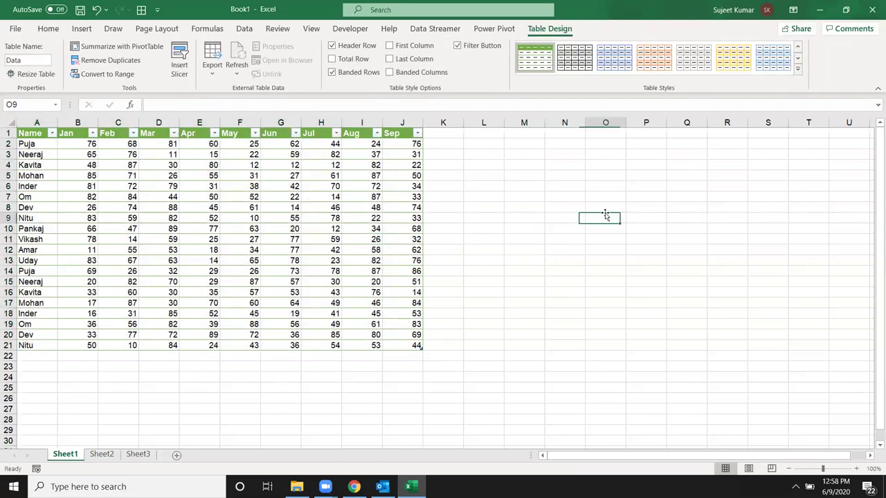
{"action": "left_click", "coordinate": [387, 216]}
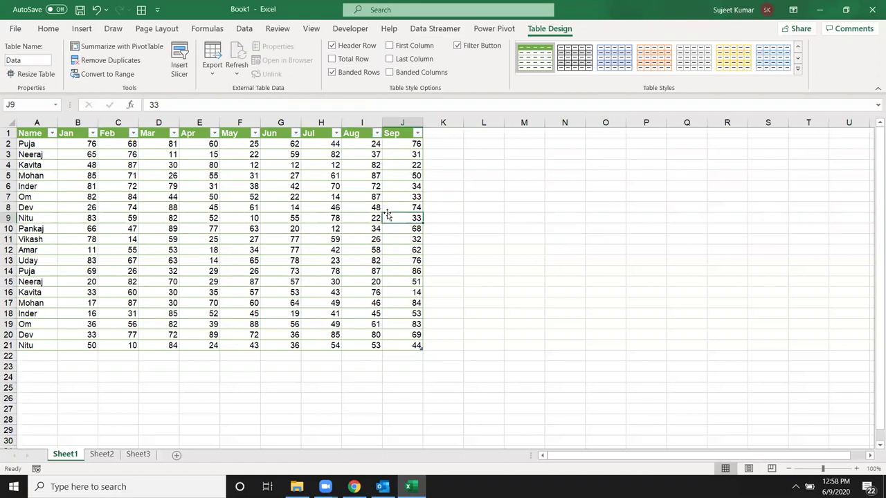
{"action": "left_click", "coordinate": [229, 199]}
{"action": "left_click", "coordinate": [164, 184]}
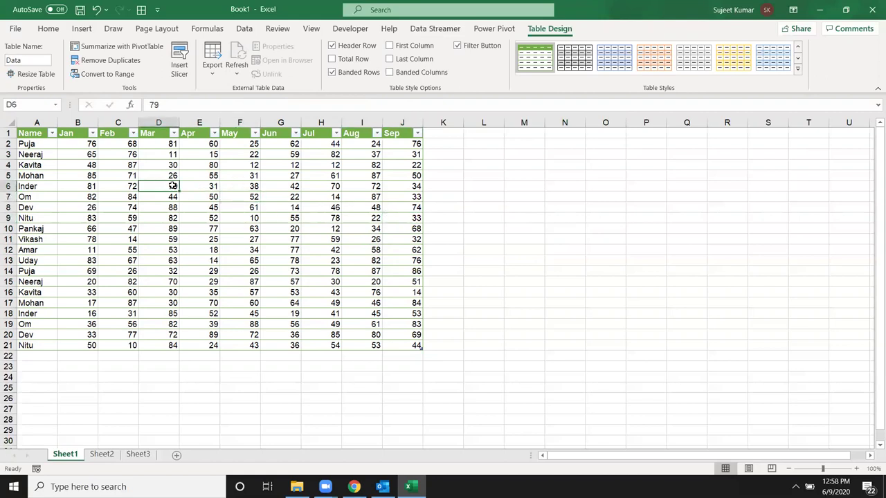
{"action": "left_click", "coordinate": [555, 308]}
View columns A–L on Sheet2, then return to Sheet1 and select cell L5
{"action": "left_click", "coordinate": [90, 459]}
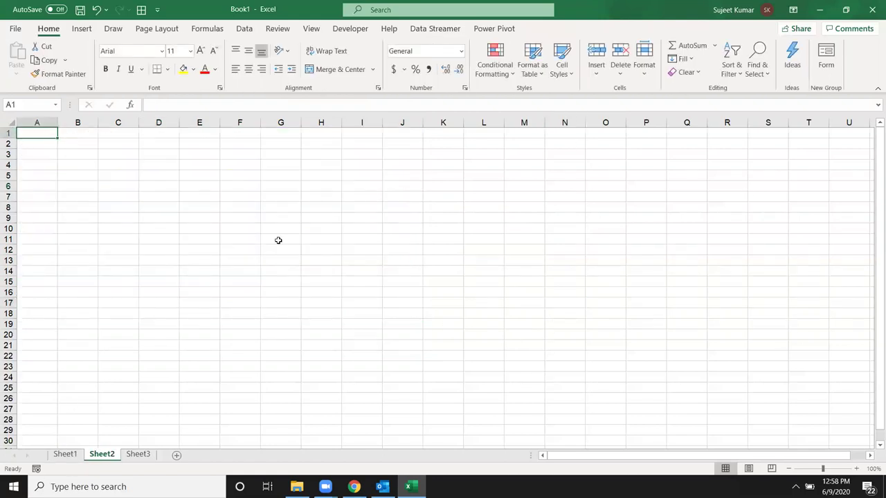
{"action": "left_click_drag", "start_coordinate": [37, 123], "coordinate": [432, 89]}
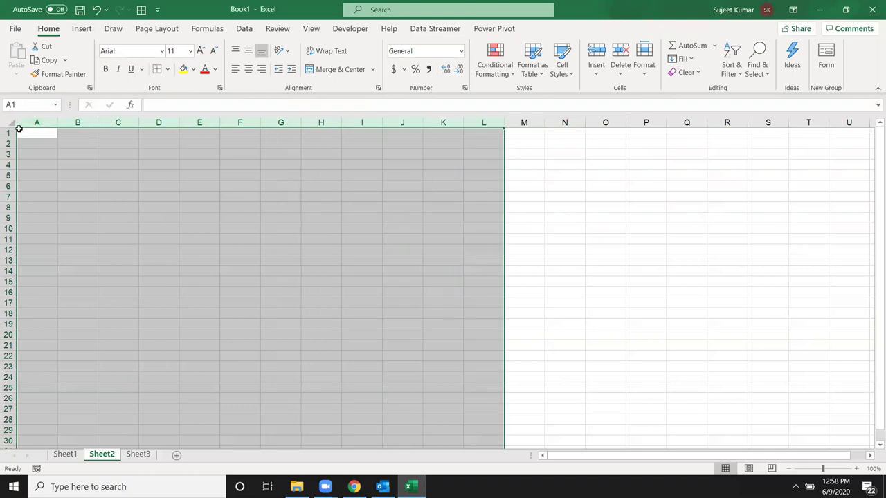
{"action": "left_click", "coordinate": [78, 455]}
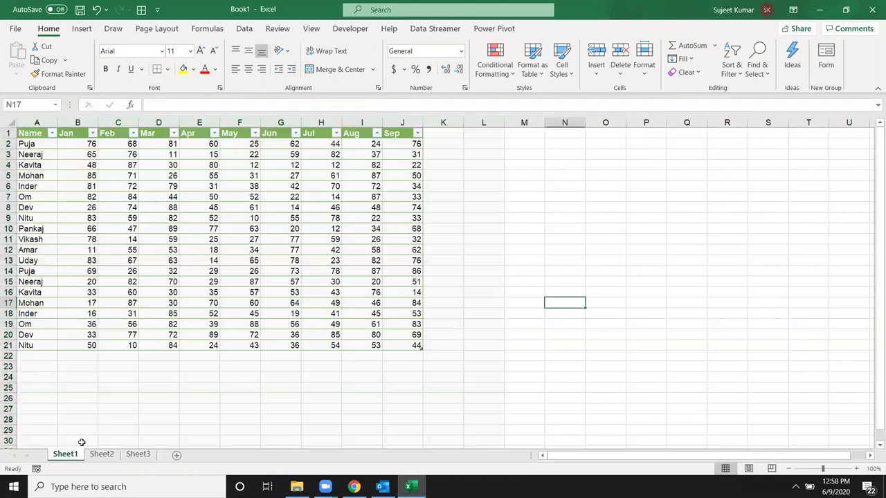
{"action": "left_click", "coordinate": [72, 163]}
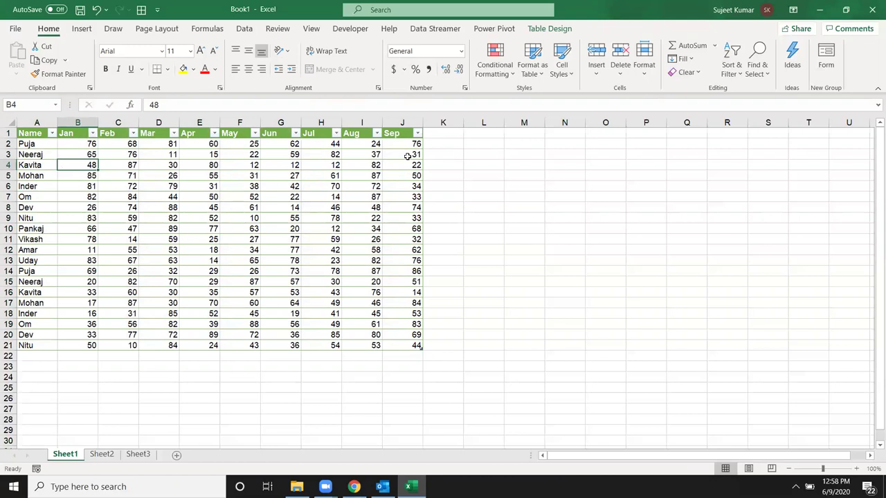
{"action": "left_click_drag", "start_coordinate": [408, 156], "coordinate": [409, 166]}
{"action": "left_click", "coordinate": [483, 175]}
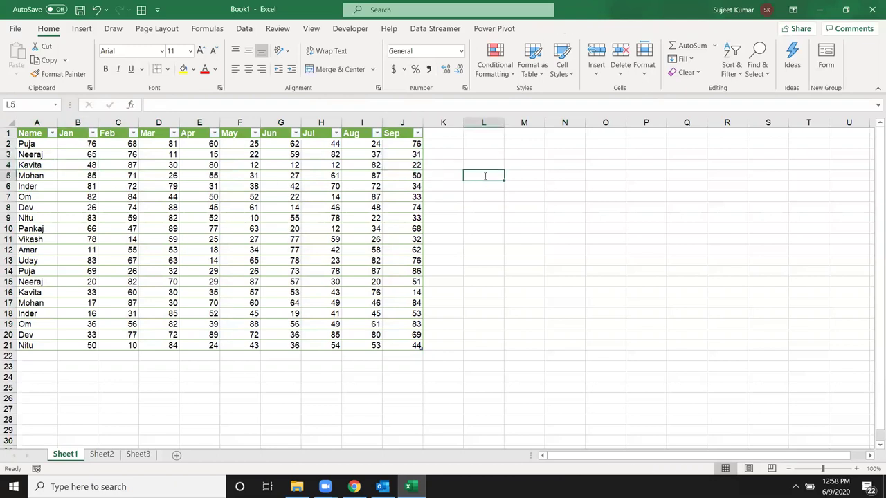
{"action": "type", "text": "=sum"}
{"action": "key", "text": "Tab"}
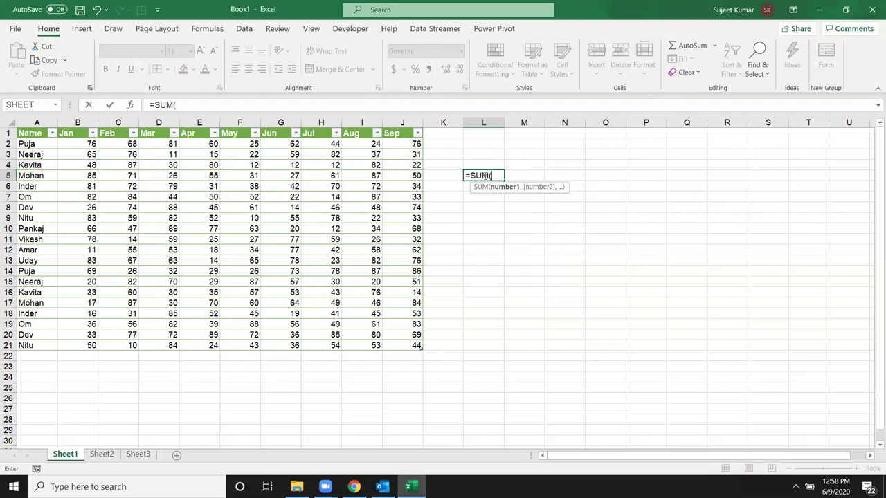
{"action": "type", "text": "da"}
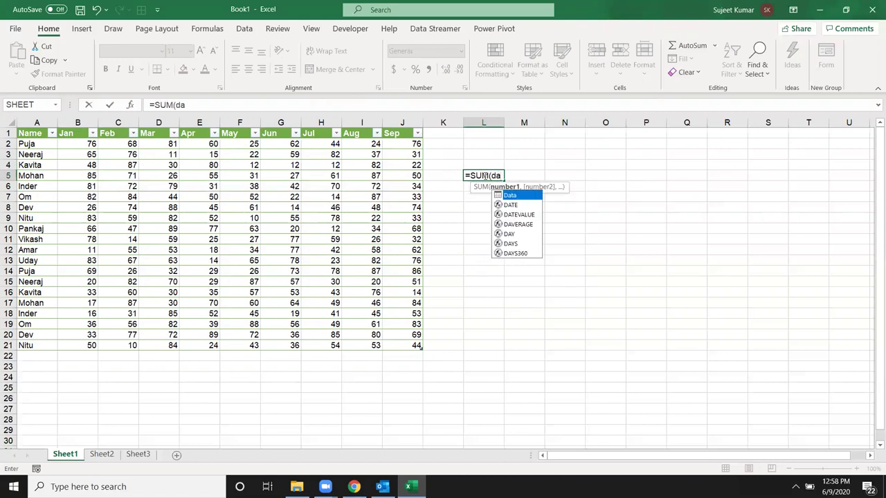
{"action": "key", "text": "Tab"}
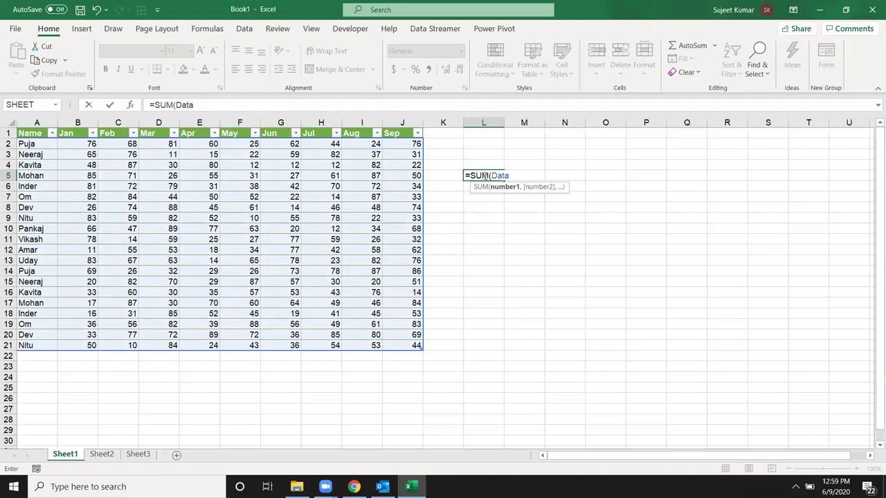
{"action": "key", "text": "Escape"}
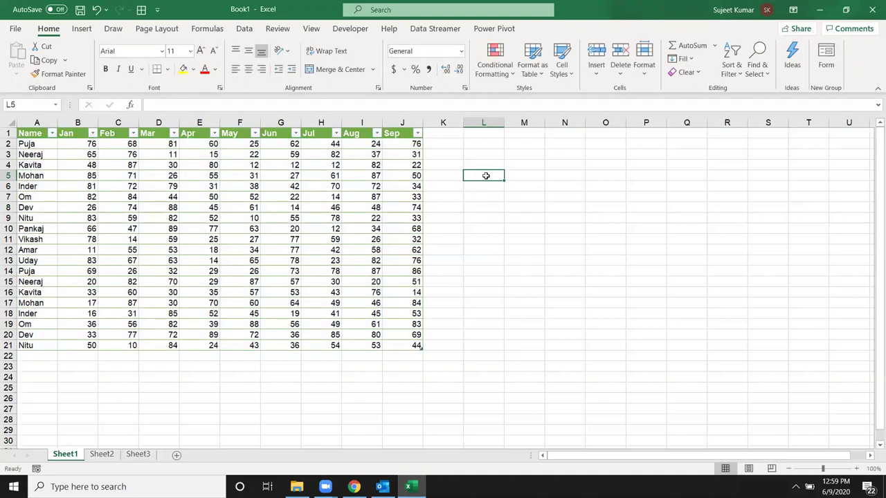
{"action": "type", "text": "=sum"}
{"action": "key", "text": "Tab"}
{"action": "left_click", "coordinate": [82, 178]}
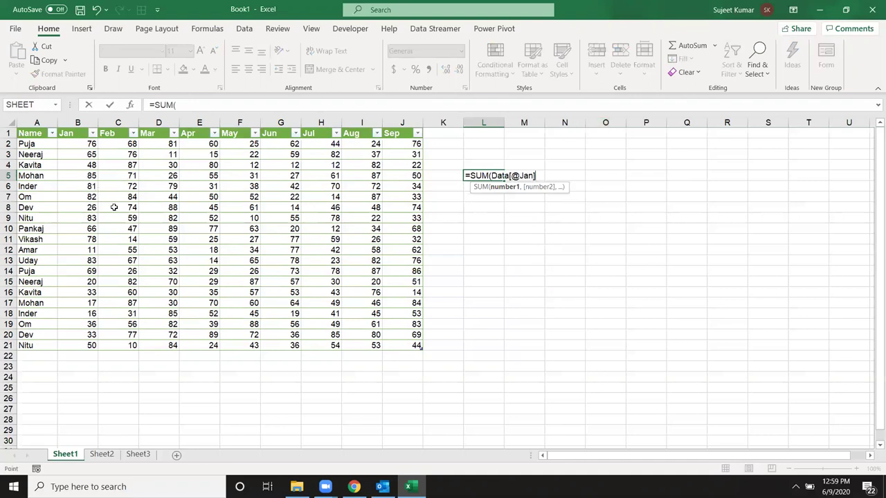
{"action": "left_click_drag", "start_coordinate": [114, 207], "coordinate": [211, 253]}
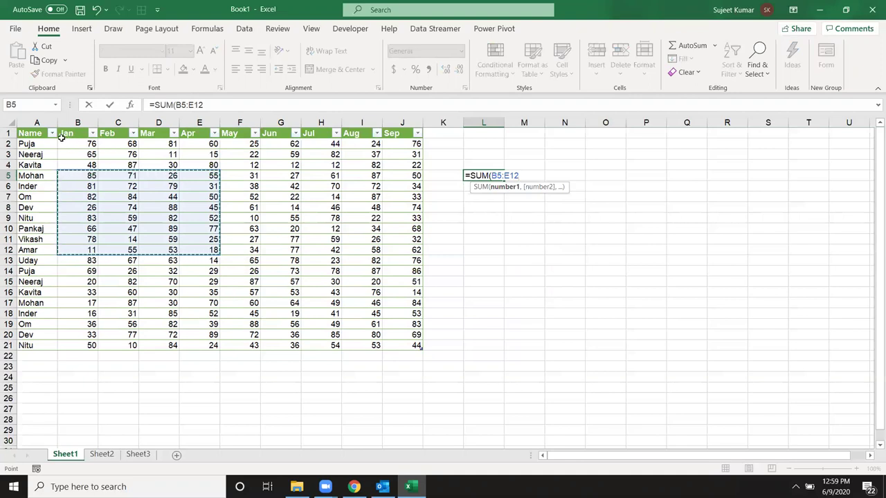
{"action": "left_click", "coordinate": [65, 133]}
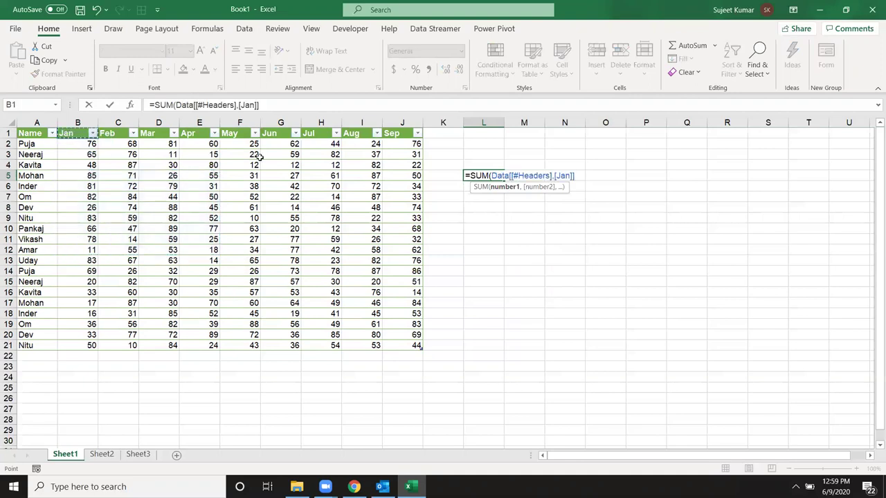
{"action": "key", "text": "ctrl+space"}
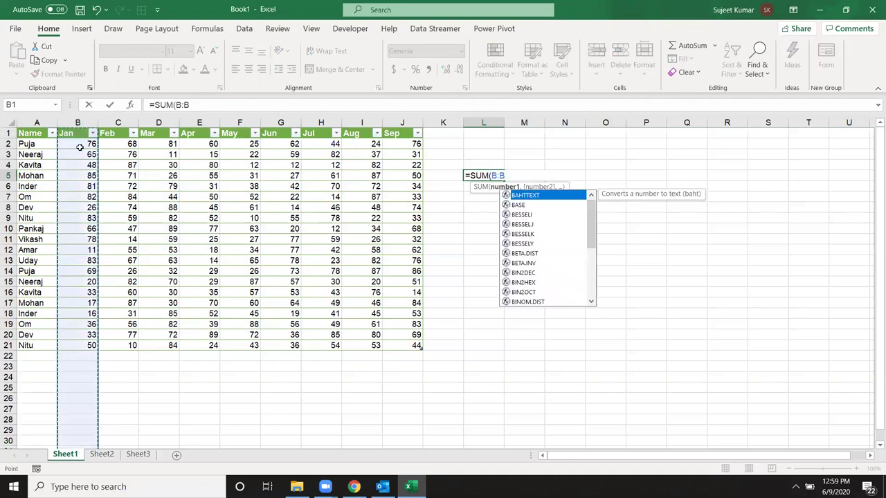
{"action": "left_click", "coordinate": [81, 146]}
{"action": "left_click_drag", "start_coordinate": [77, 135], "coordinate": [86, 346]}
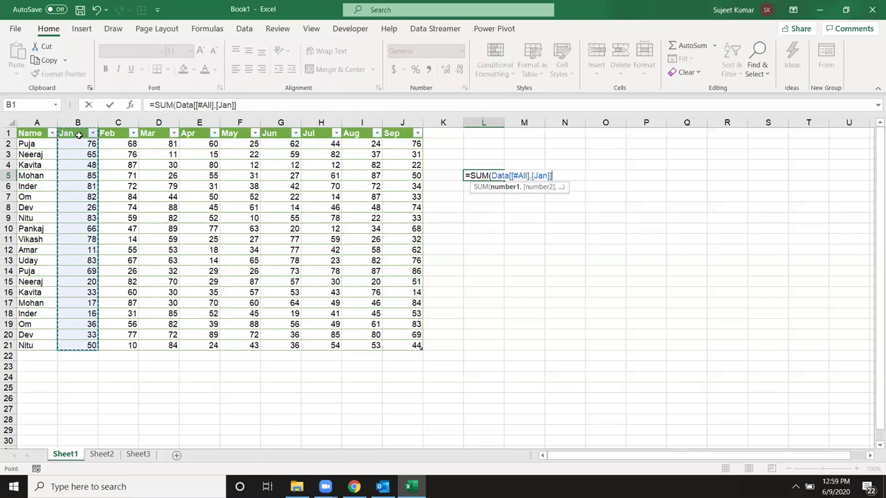
{"action": "left_click_drag", "start_coordinate": [78, 134], "coordinate": [80, 341]}
Abandon the L5 formula and enter a name in A22 below the last row
{"action": "key", "text": "Escape"}
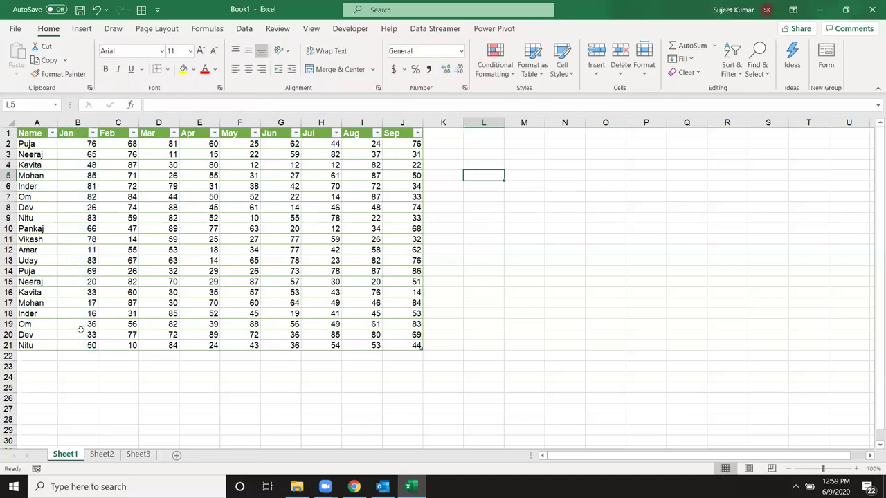
{"action": "left_click", "coordinate": [224, 125]}
{"action": "left_click", "coordinate": [240, 164]}
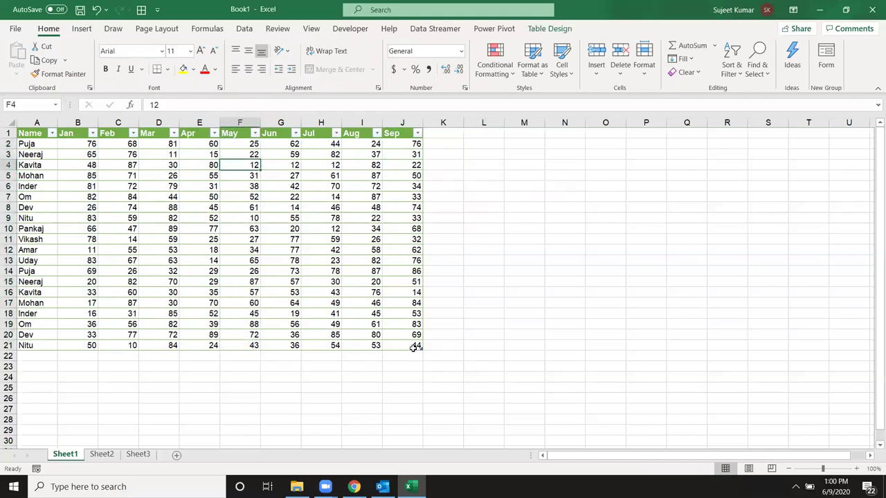
{"action": "left_click", "coordinate": [414, 345]}
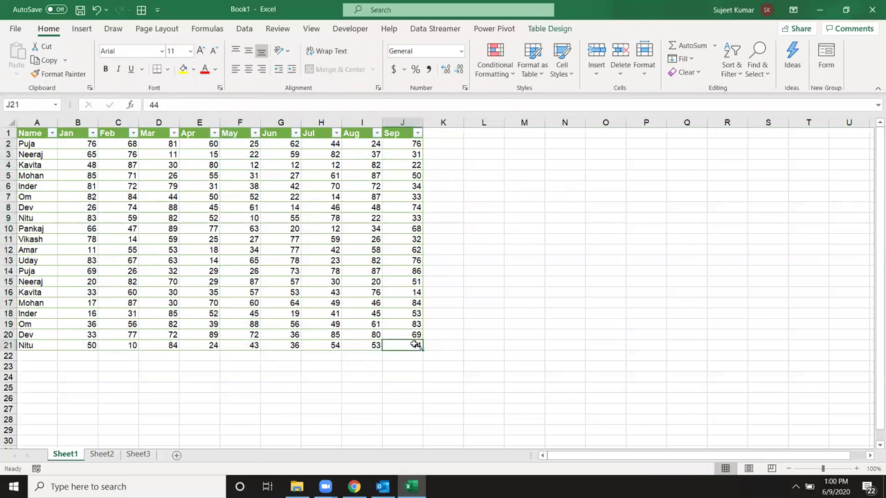
{"action": "left_click", "coordinate": [28, 357]}
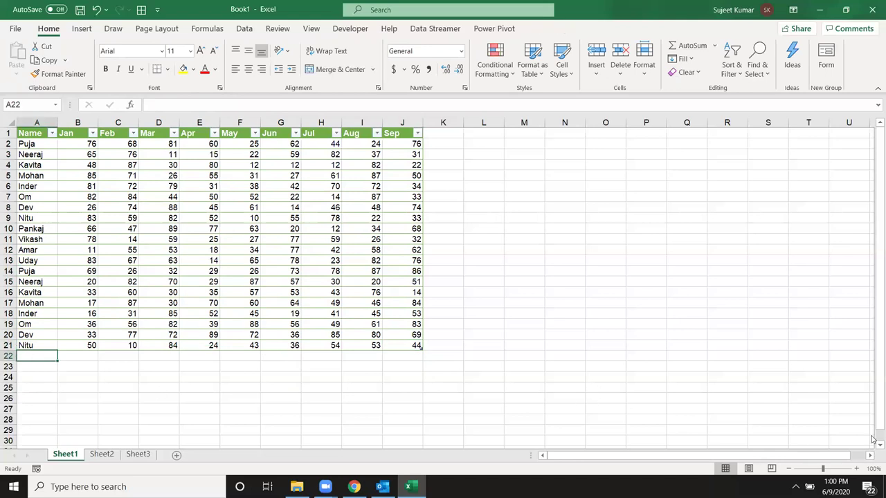
{"action": "type", "text": "Puja"}
{"action": "key", "text": "Return"}
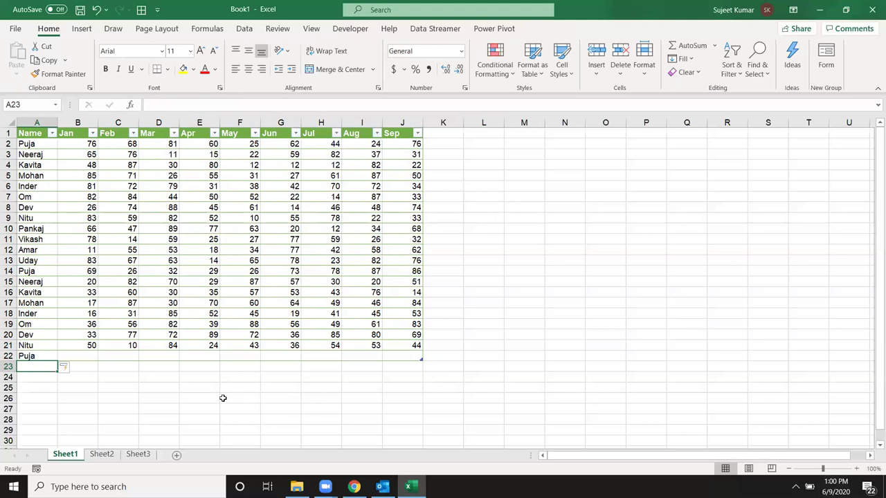
Enter marks 95, 689, 54, 36, 52, 365, 65, 6 and 85 across B22:J22
{"action": "left_click", "coordinate": [87, 355]}
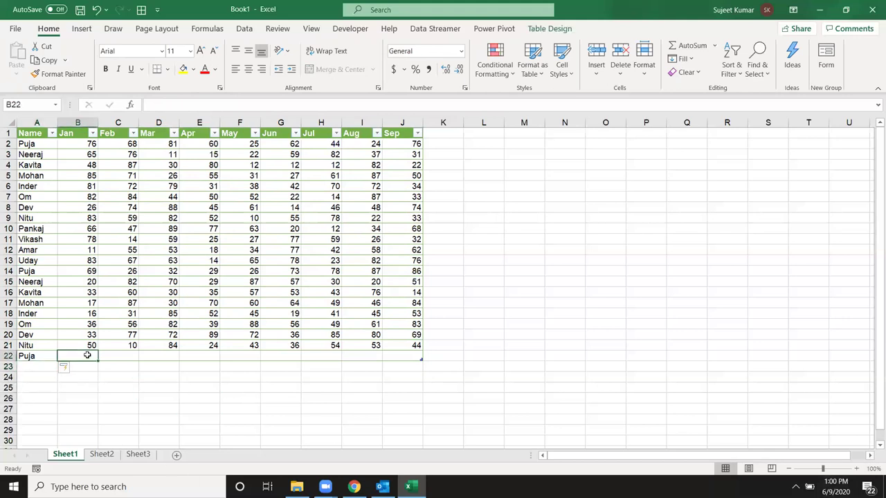
{"action": "type", "text": "35"}
{"action": "key", "text": "Tab"}
{"action": "type", "text": "689"}
{"action": "key", "text": "Tab"}
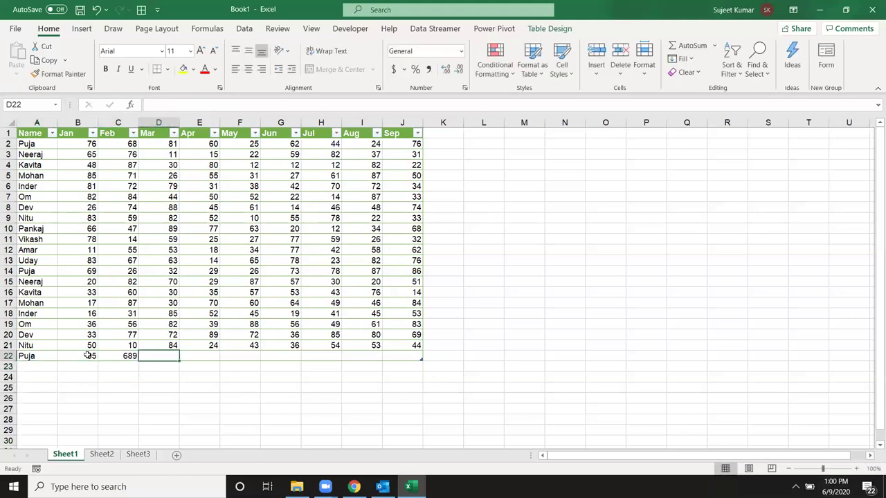
{"action": "type", "text": "54"}
{"action": "key", "text": "Tab"}
{"action": "type", "text": "36"}
{"action": "key", "text": "Tab"}
{"action": "type", "text": "5"}
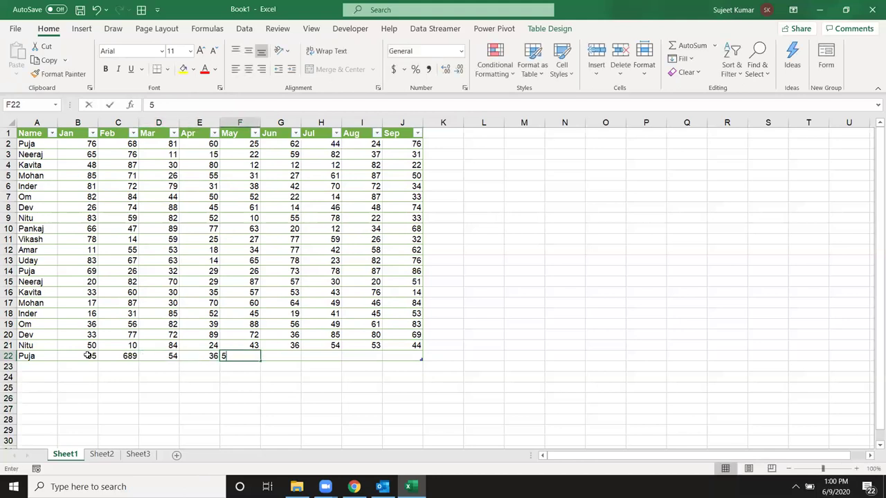
{"action": "type", "text": "2\t365"}
{"action": "key", "text": "Tab"}
{"action": "type", "text": "6"}
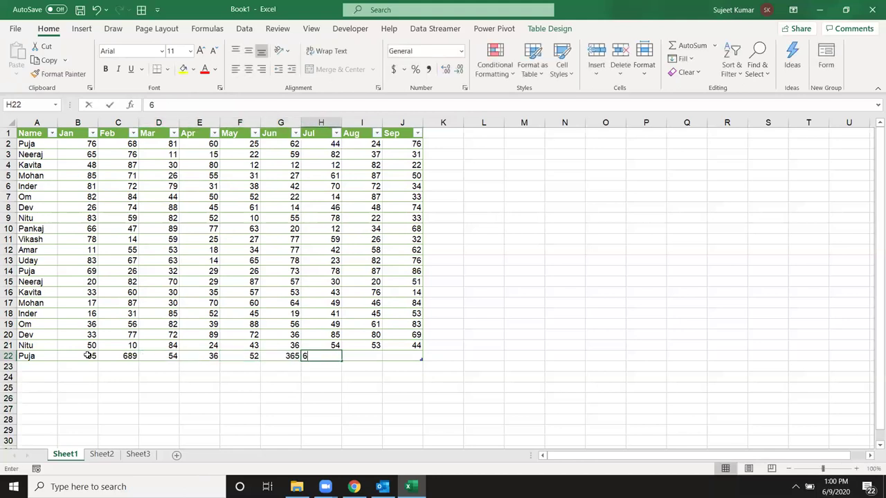
{"action": "type", "text": "5"}
{"action": "key", "text": "Tab"}
{"action": "type", "text": "6"}
{"action": "key", "text": "Tab"}
{"action": "type", "text": "85"}
{"action": "key", "text": "Return"}
Inspect cells D18, J19, M14 and the Aug mark in row 9
{"action": "left_click", "coordinate": [153, 315]}
{"action": "left_click", "coordinate": [398, 322]}
{"action": "left_click", "coordinate": [529, 271]}
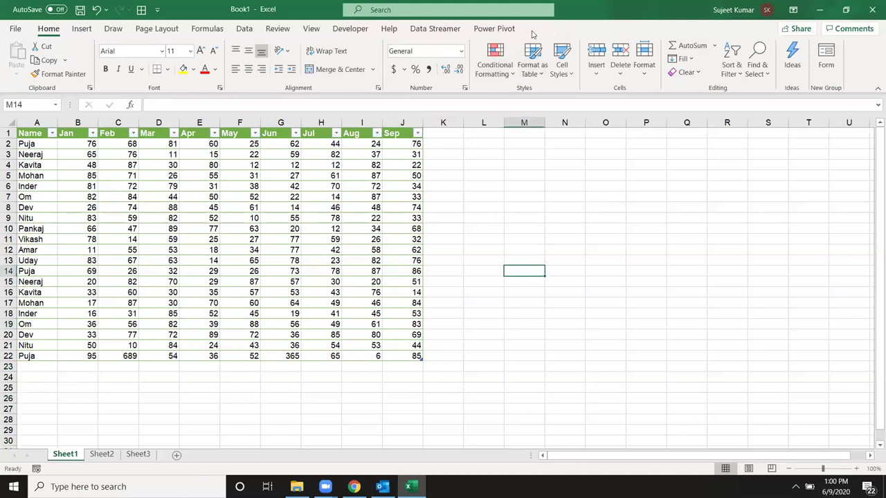
{"action": "left_click", "coordinate": [350, 222]}
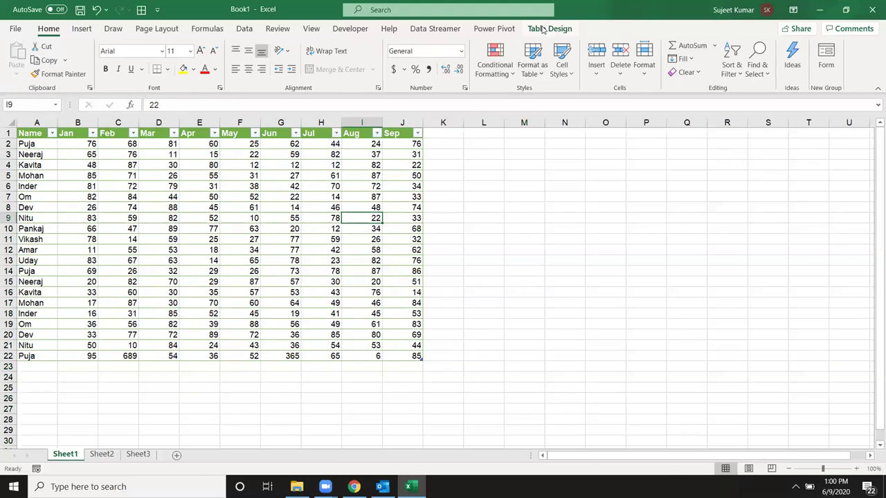
Show Table Design and try selecting rows and cells near the table's end
{"action": "left_click", "coordinate": [542, 29]}
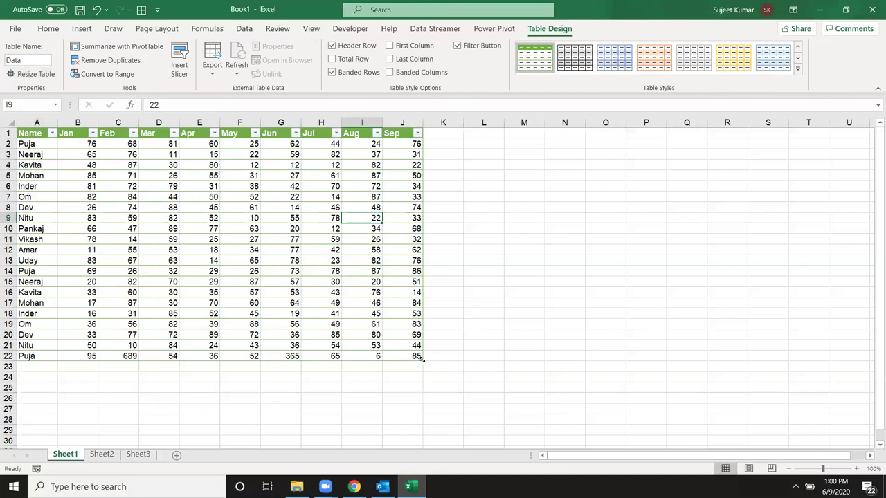
{"action": "left_click_drag", "start_coordinate": [422, 357], "coordinate": [423, 359]}
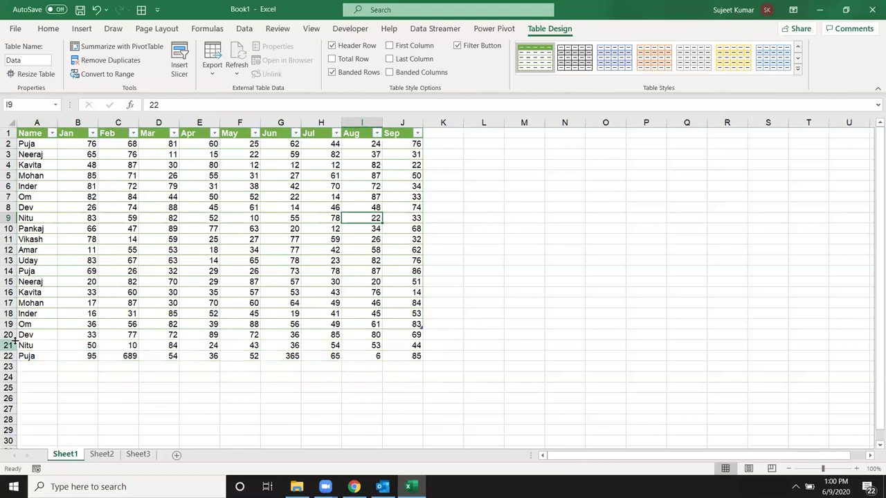
{"action": "left_click_drag", "start_coordinate": [26, 335], "coordinate": [325, 356]}
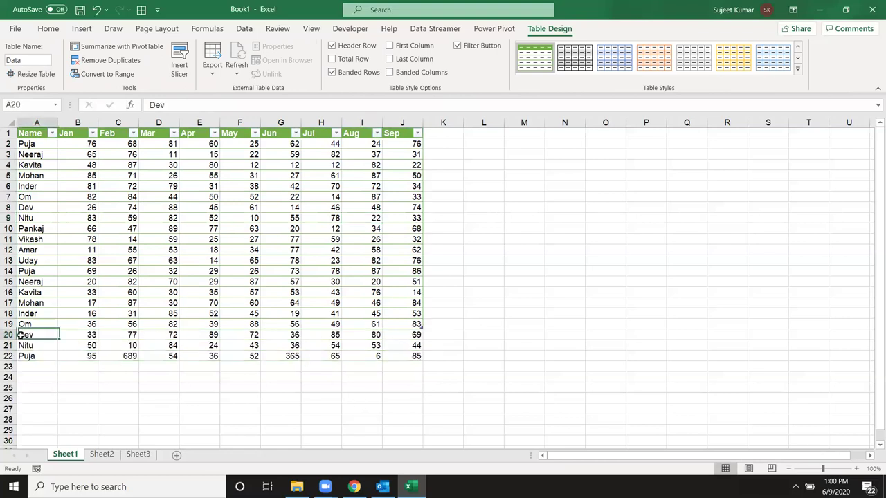
{"action": "left_click", "coordinate": [384, 392]}
{"action": "left_click", "coordinate": [334, 346]}
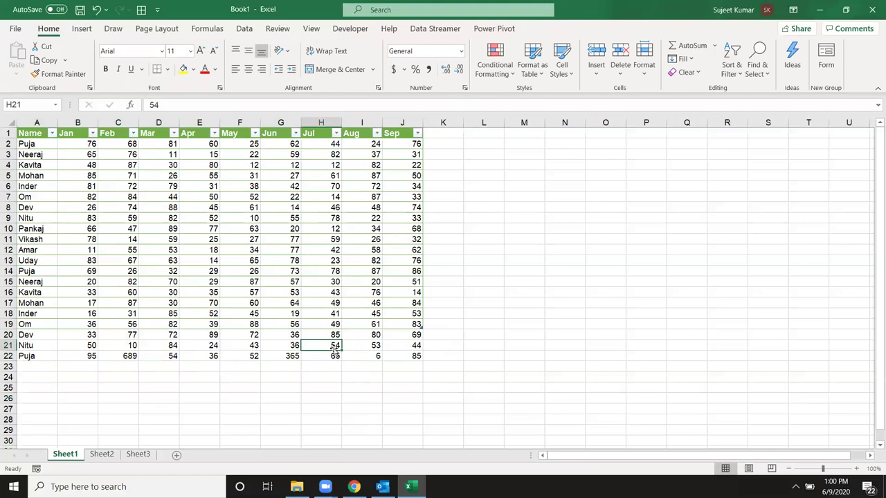
{"action": "left_click", "coordinate": [315, 304]}
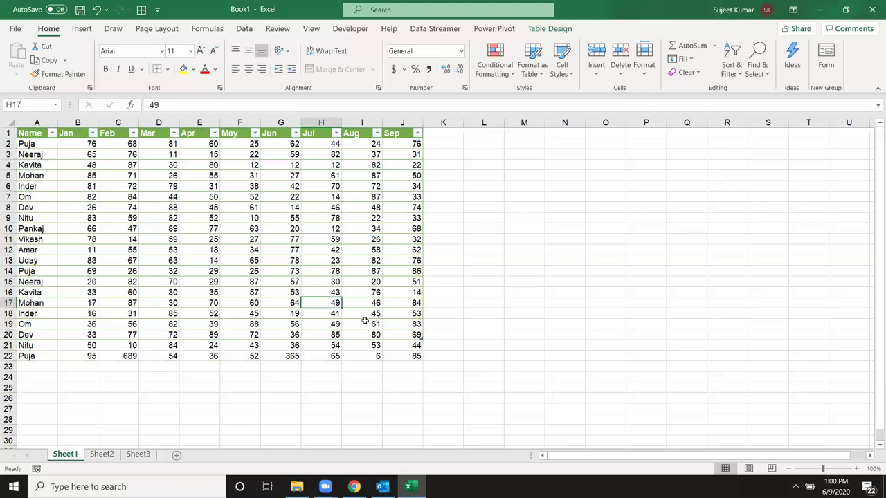
{"action": "left_click", "coordinate": [266, 249]}
{"action": "left_click", "coordinate": [553, 29]}
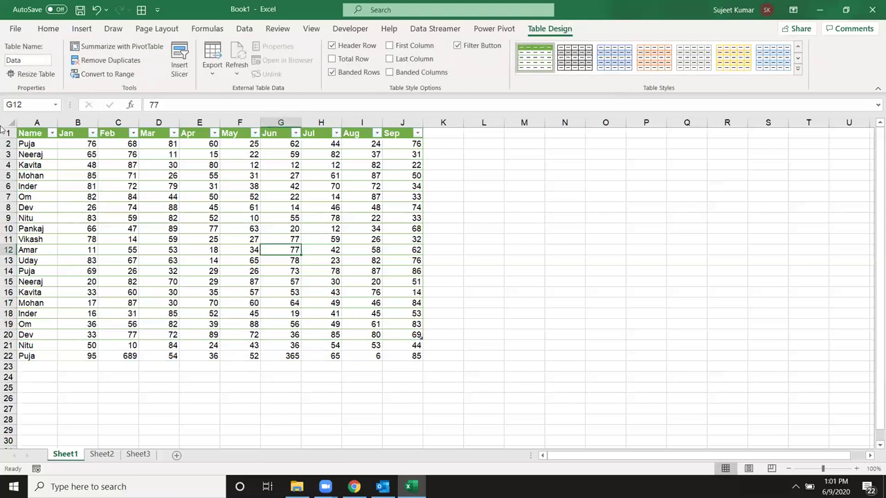
Resize the Data table to $A$1:$J$22
{"action": "left_click", "coordinate": [30, 73]}
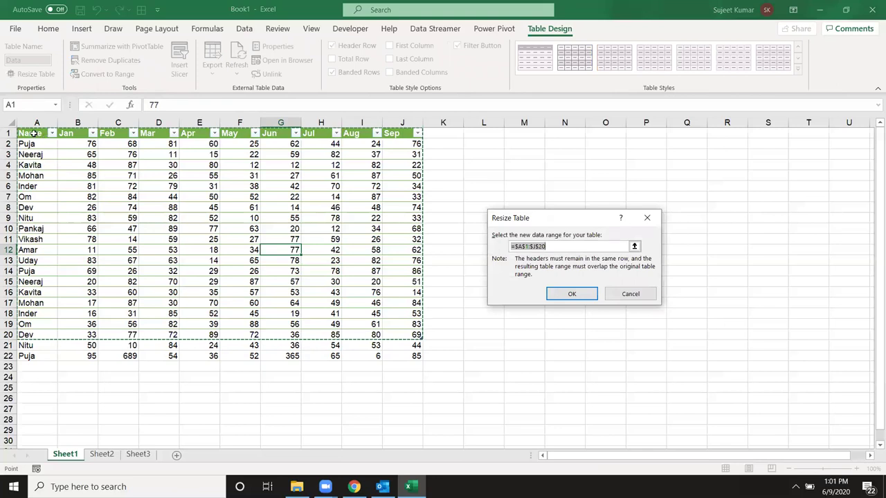
{"action": "left_click_drag", "start_coordinate": [33, 133], "coordinate": [418, 355]}
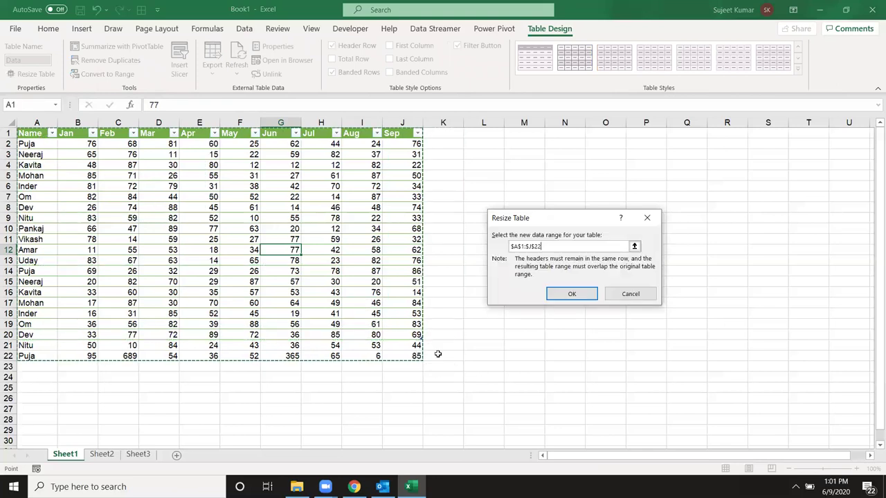
{"action": "left_click", "coordinate": [571, 294]}
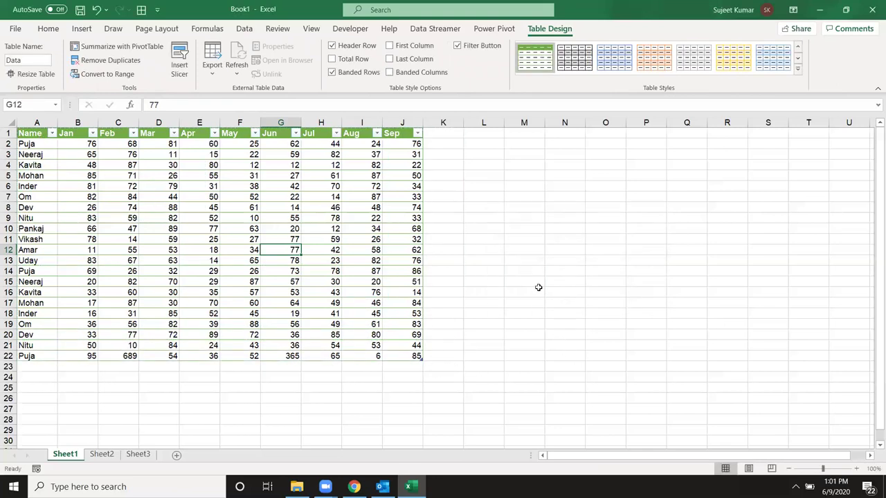
Run Remove Duplicates across all columns; no duplicates are found
{"action": "left_click", "coordinate": [360, 254]}
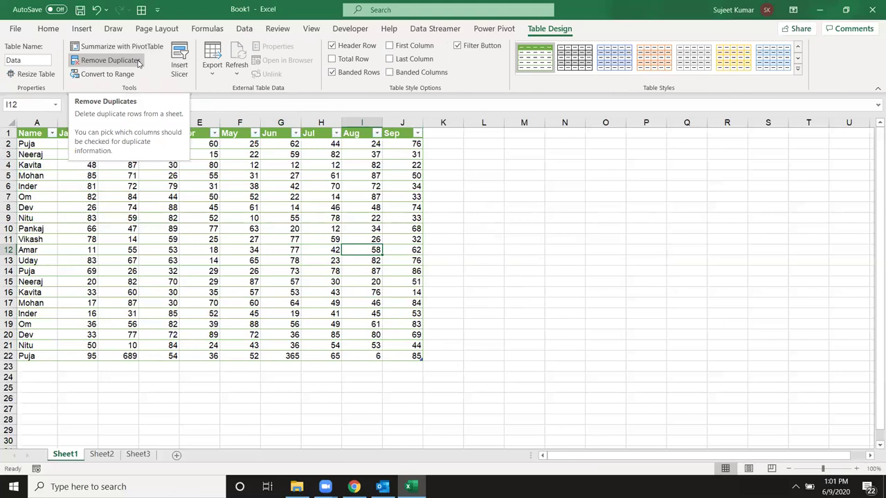
{"action": "left_click", "coordinate": [109, 61]}
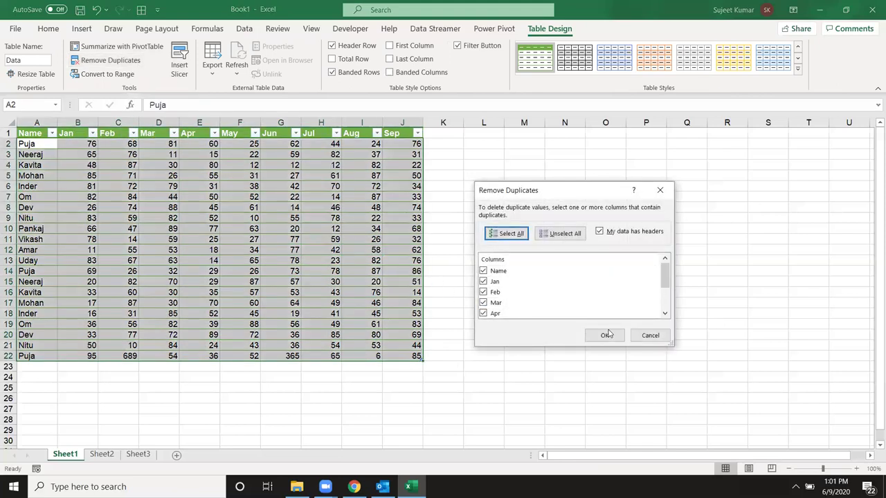
{"action": "left_click", "coordinate": [607, 335]}
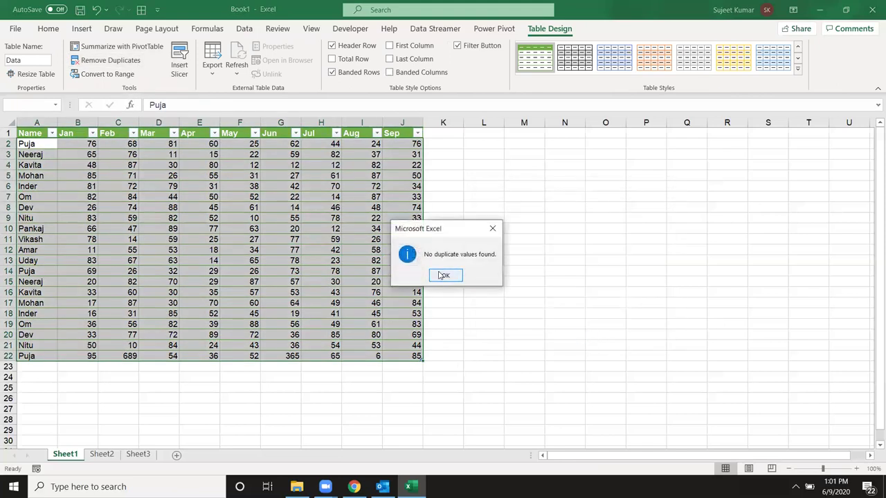
{"action": "left_click", "coordinate": [443, 275]}
Convert the Data table to a normal range, confirming with Yes
{"action": "left_click", "coordinate": [153, 203]}
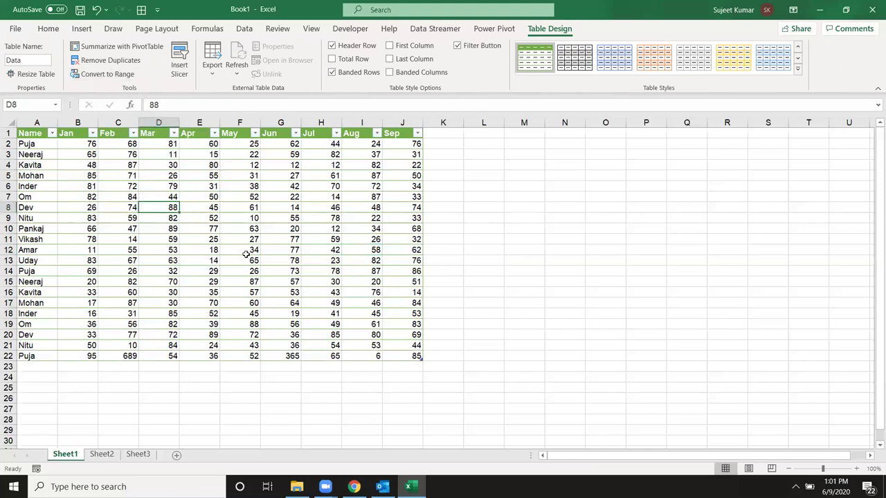
{"action": "left_click", "coordinate": [565, 299]}
{"action": "left_click", "coordinate": [411, 268]}
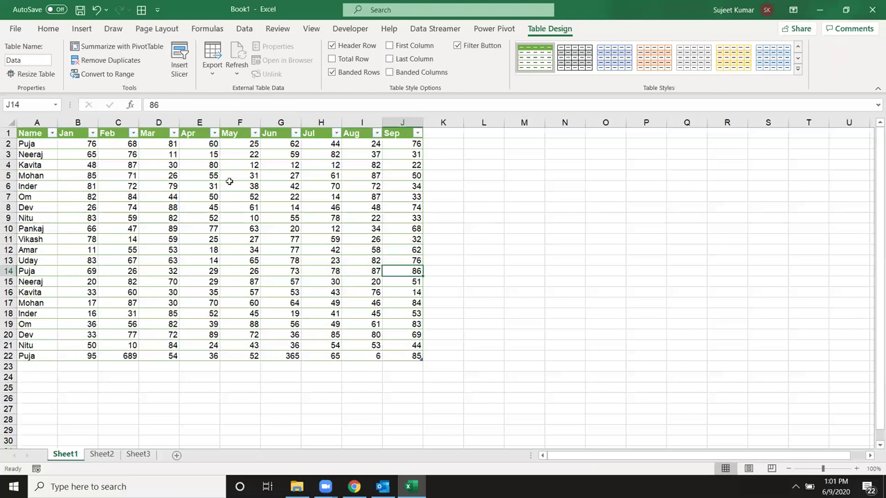
{"action": "left_click", "coordinate": [106, 74]}
{"action": "left_click", "coordinate": [424, 274]}
{"action": "left_click", "coordinate": [577, 251]}
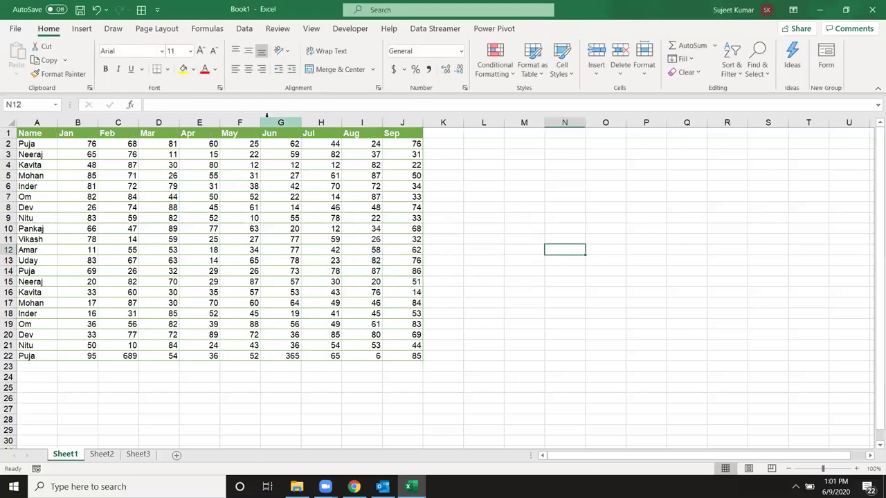
Undo the conversion with Ctrl+Z so the scores become the Data table again
{"action": "left_click", "coordinate": [280, 122]}
{"action": "left_click", "coordinate": [280, 187]}
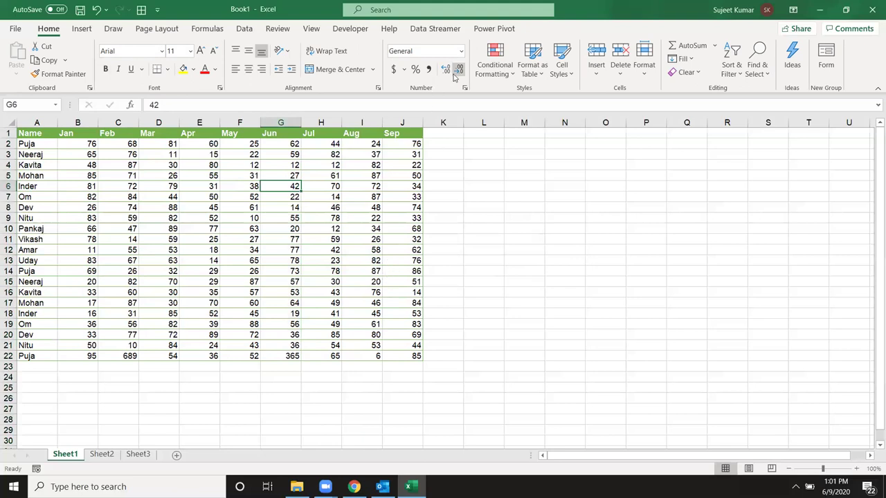
{"action": "key", "text": "ctrl+z"}
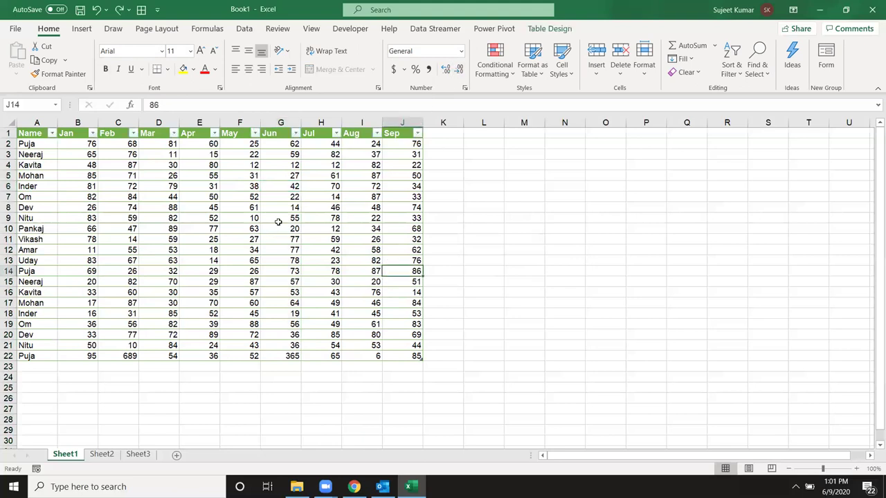
{"action": "left_click", "coordinate": [548, 29]}
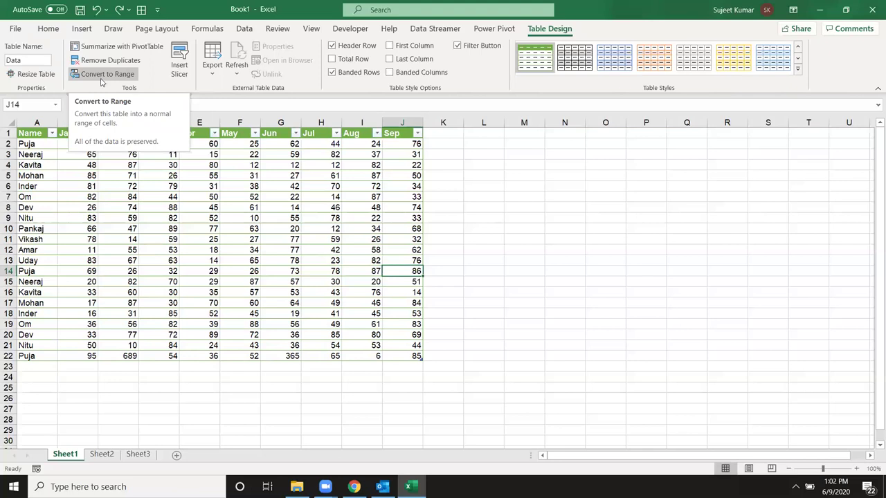
Select the whole table A1:J22, then click back into cell G9
{"action": "left_click", "coordinate": [330, 248]}
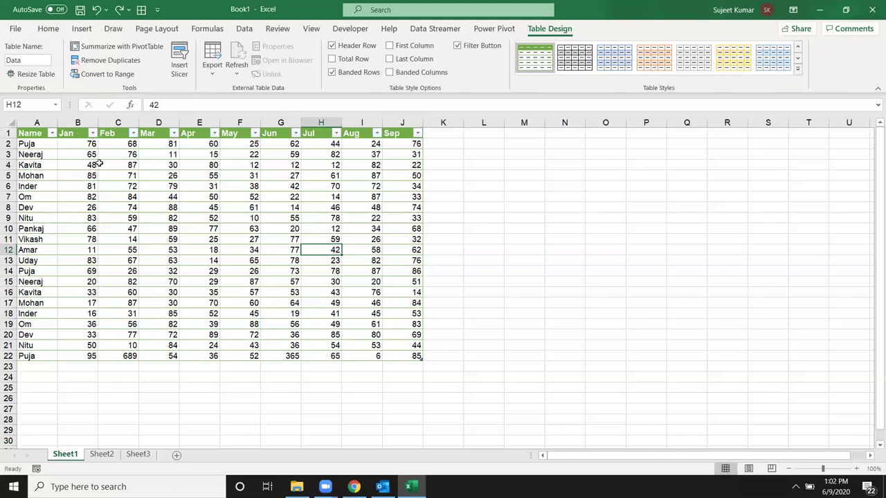
{"action": "left_click_drag", "start_coordinate": [29, 133], "coordinate": [256, 291]}
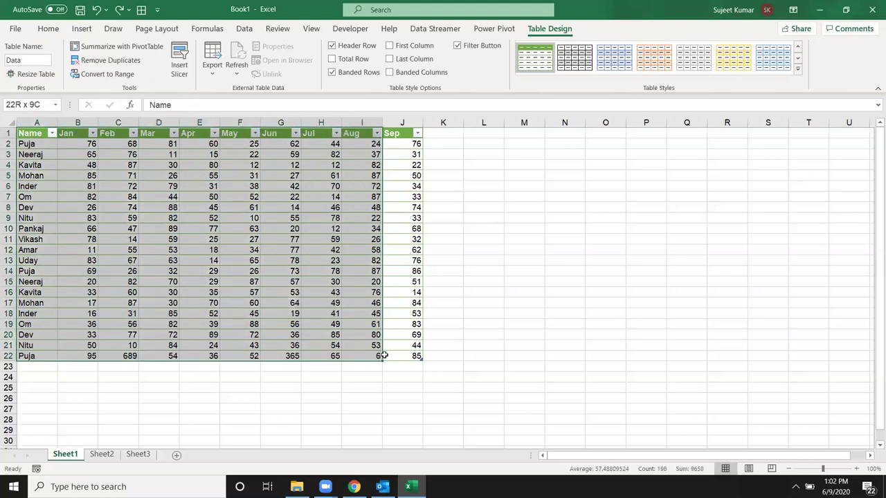
{"action": "left_click_drag", "start_coordinate": [256, 291], "coordinate": [389, 355]}
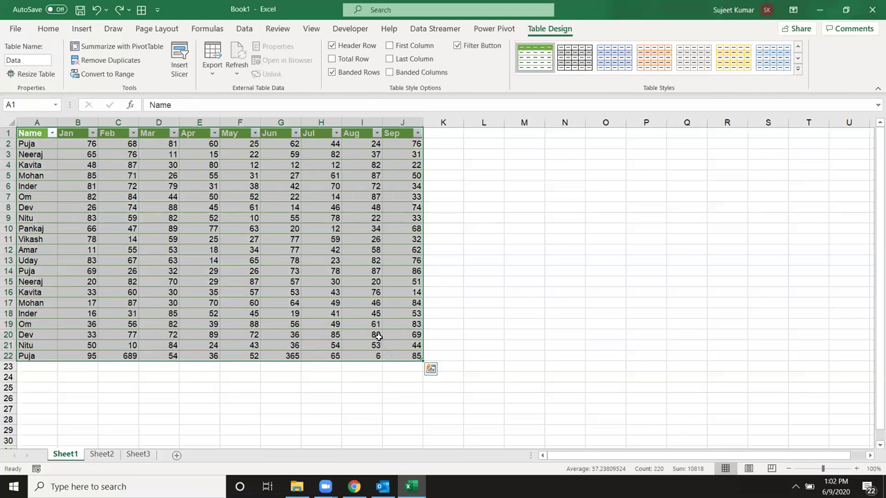
{"action": "left_click", "coordinate": [363, 315]}
{"action": "left_click", "coordinate": [264, 216]}
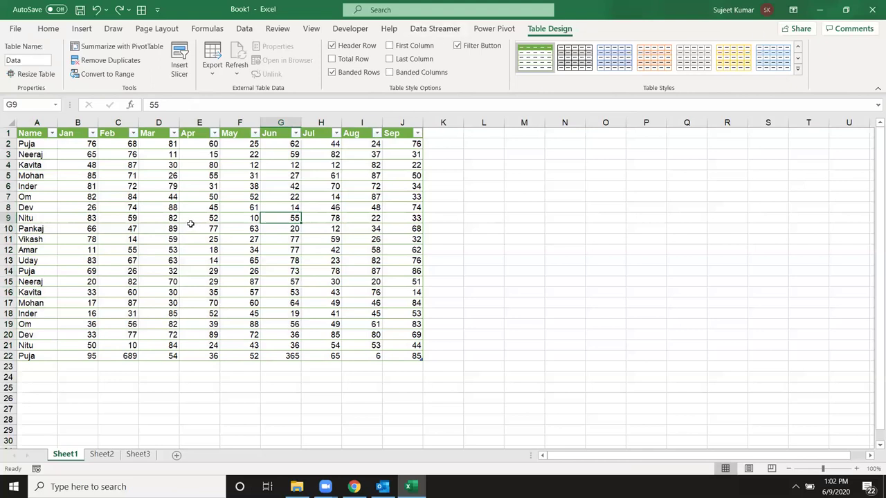
Add a Total row 23 and set the Aug, Jul and Jun totals to Sum
{"action": "left_click", "coordinate": [331, 60]}
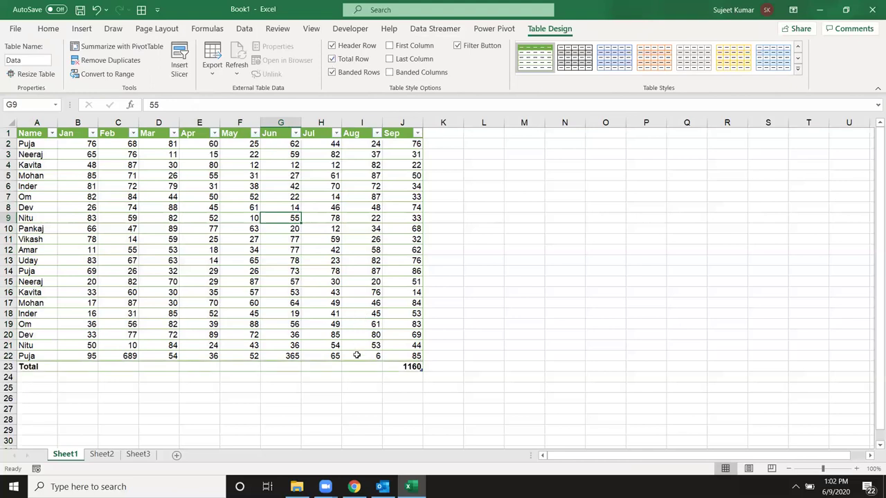
{"action": "left_click", "coordinate": [377, 368]}
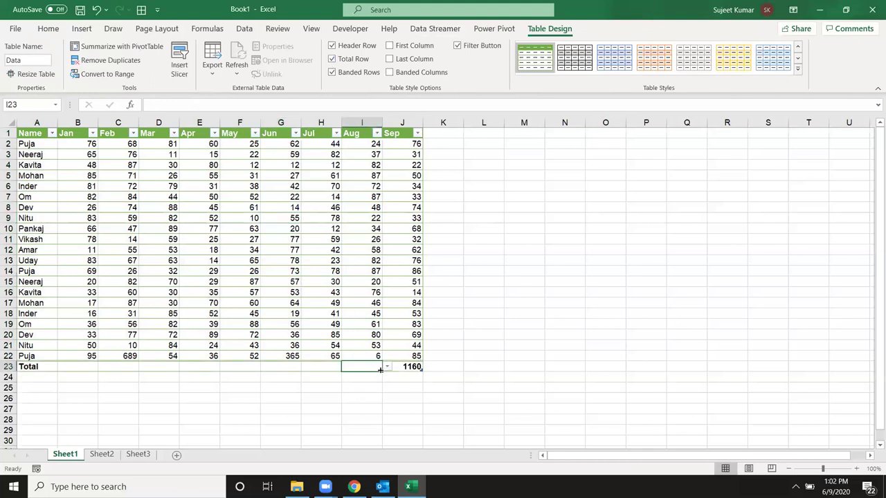
{"action": "left_click", "coordinate": [386, 367]}
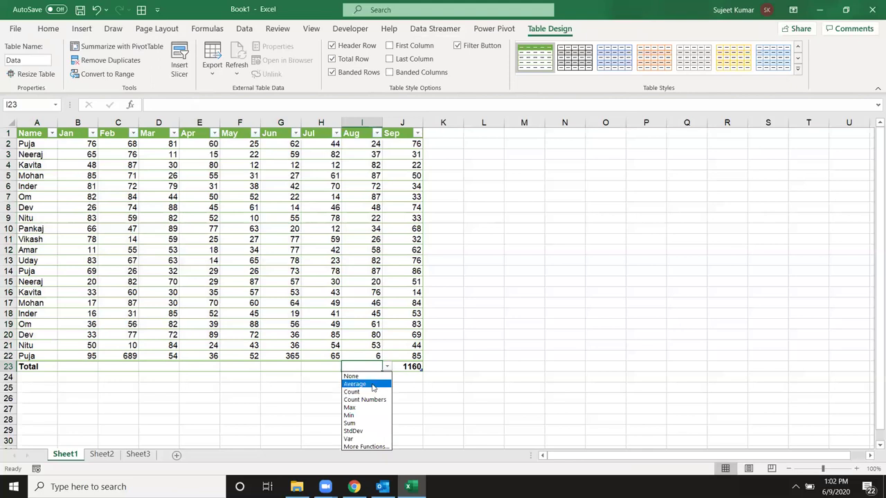
{"action": "left_click", "coordinate": [374, 422]}
{"action": "left_click", "coordinate": [338, 367]}
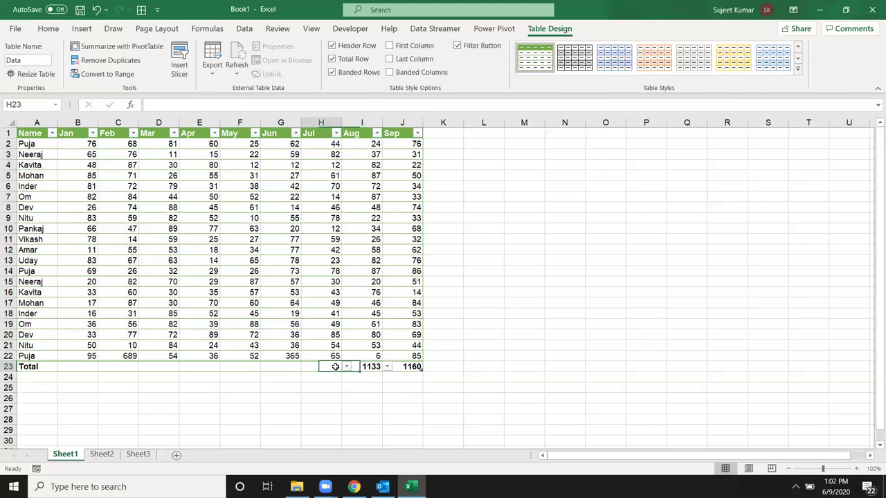
{"action": "left_click", "coordinate": [347, 366]}
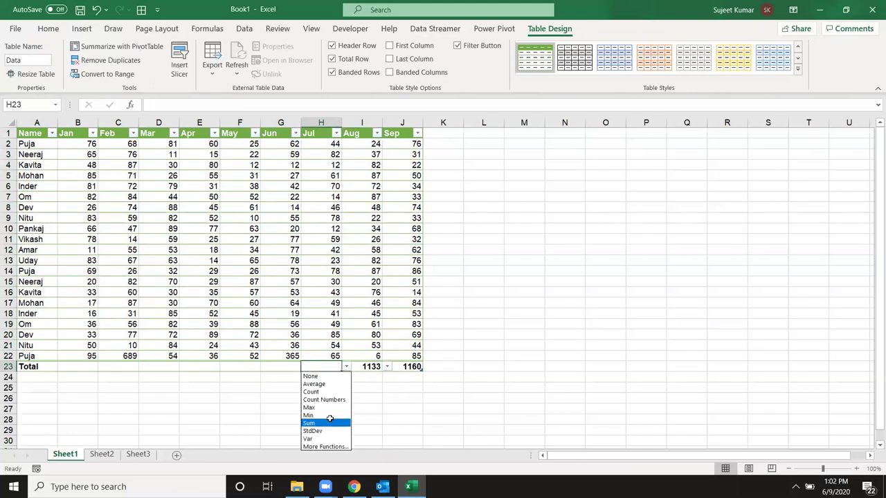
{"action": "left_click", "coordinate": [329, 422]}
{"action": "left_click", "coordinate": [290, 367]}
{"action": "left_click", "coordinate": [305, 366]}
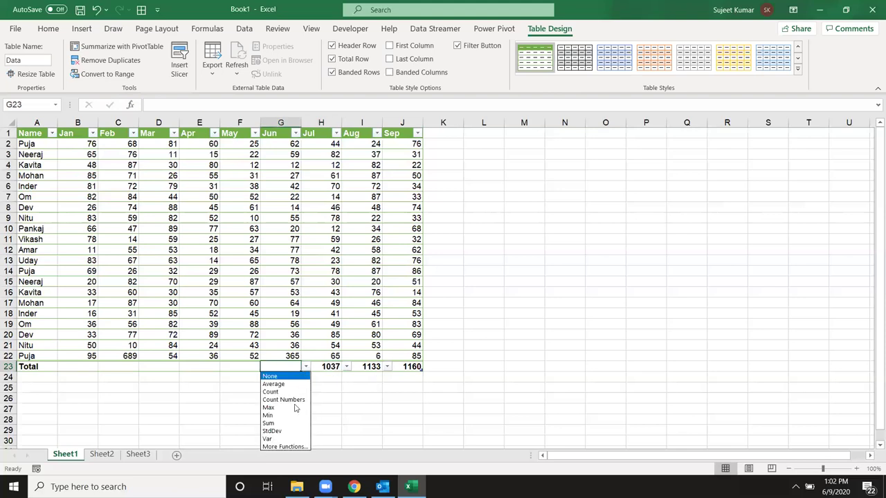
{"action": "left_click", "coordinate": [287, 423]}
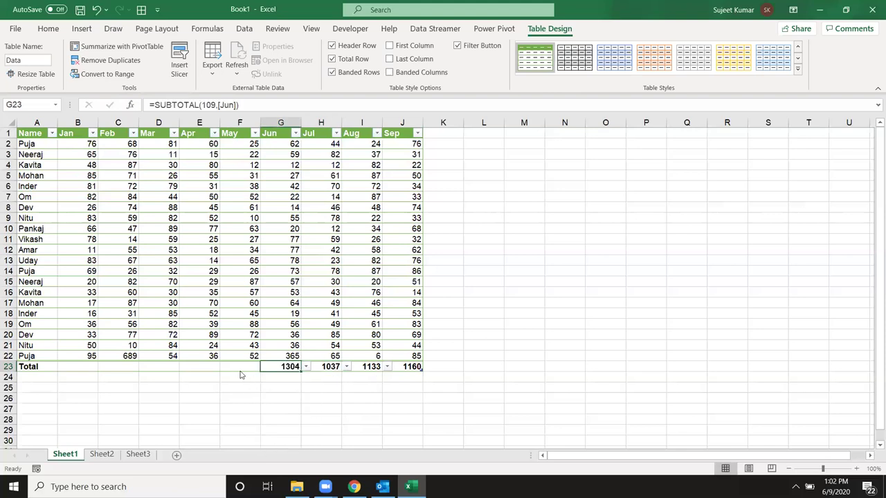
Set the May total to Max (88) and the Apr total to Count Numbers (21)
{"action": "left_click", "coordinate": [247, 366]}
{"action": "left_click", "coordinate": [255, 371]}
{"action": "left_click", "coordinate": [264, 368]}
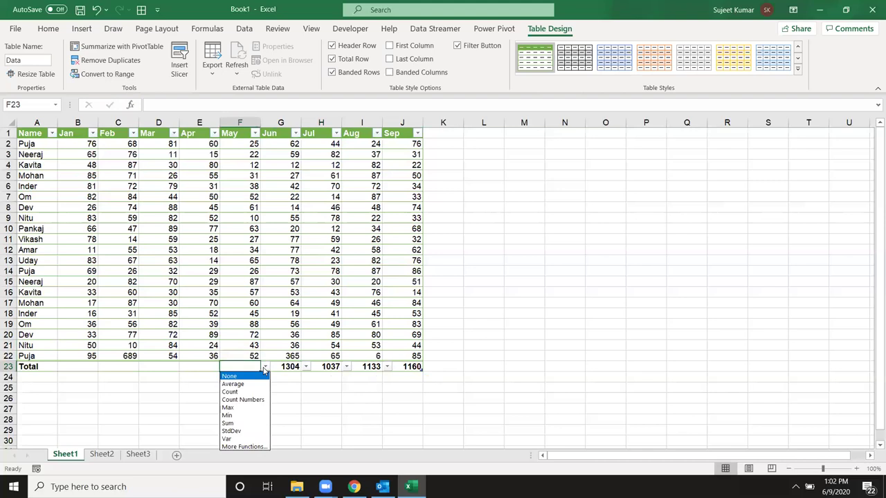
{"action": "left_click", "coordinate": [247, 409]}
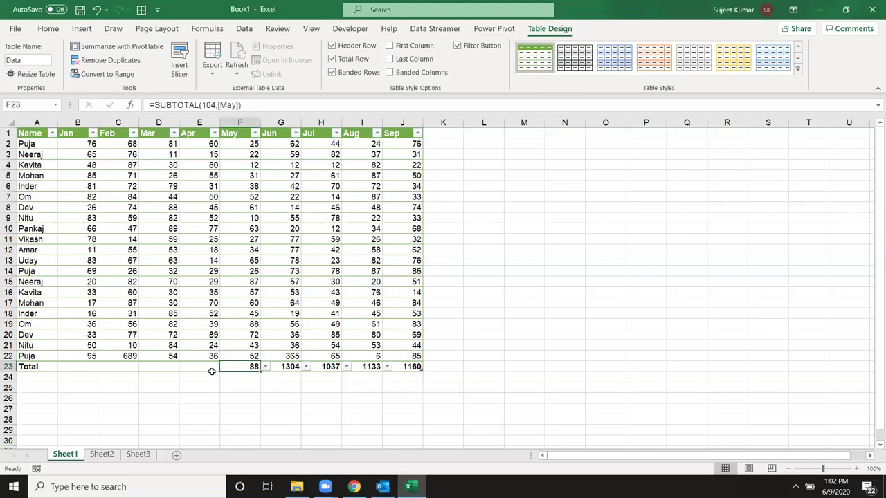
{"action": "left_click", "coordinate": [212, 368]}
{"action": "left_click", "coordinate": [225, 367]}
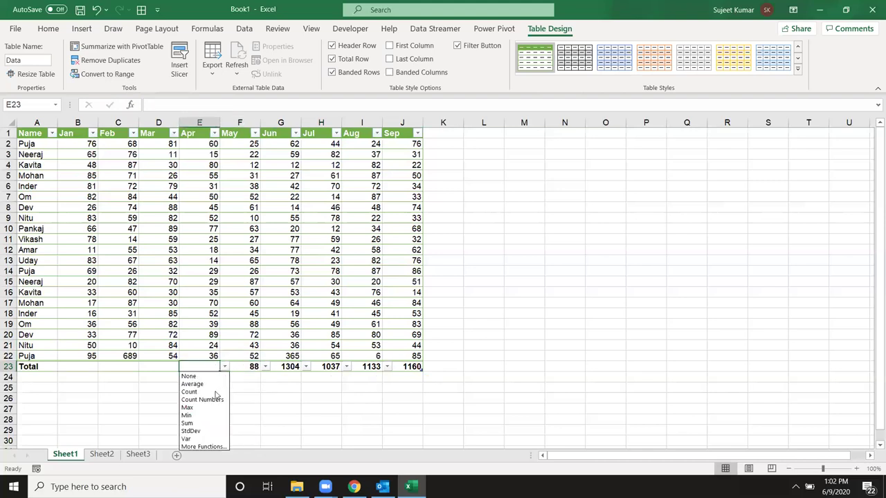
{"action": "left_click", "coordinate": [207, 399]}
{"action": "left_click", "coordinate": [263, 293]}
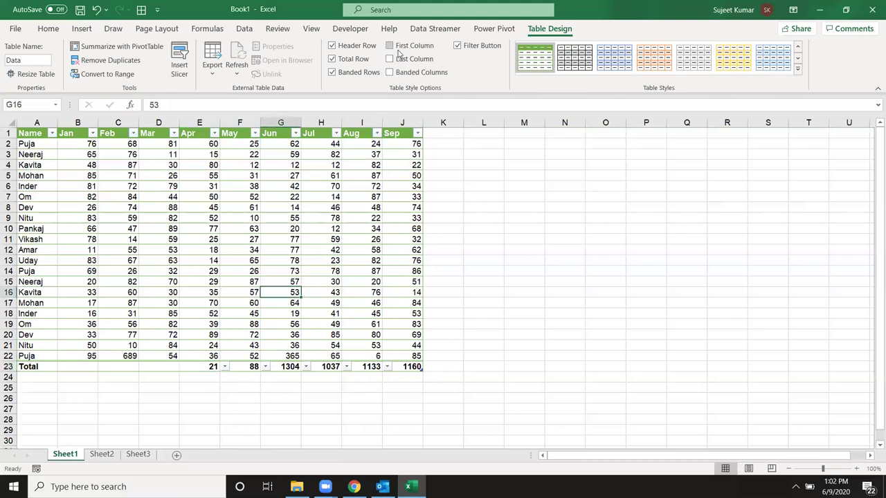
Try First Column emphasis and remove it, then emphasise the Sep column as Last Column
{"action": "left_click", "coordinate": [398, 46]}
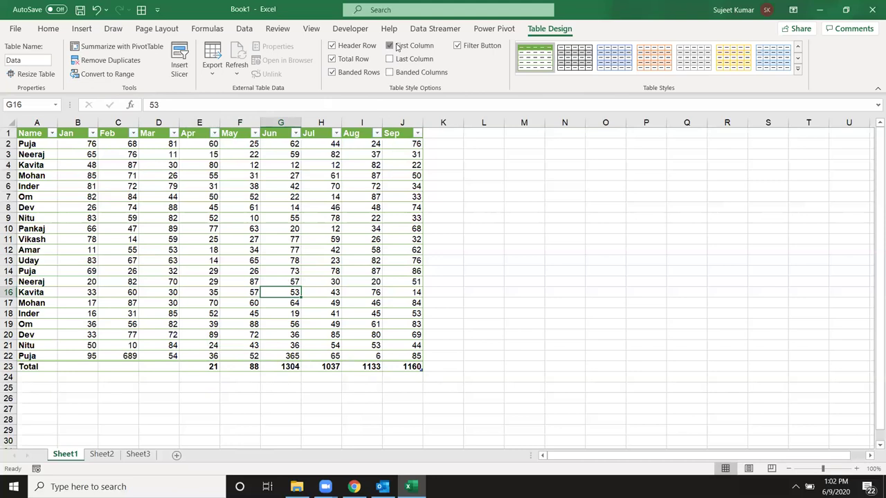
{"action": "left_click", "coordinate": [396, 48]}
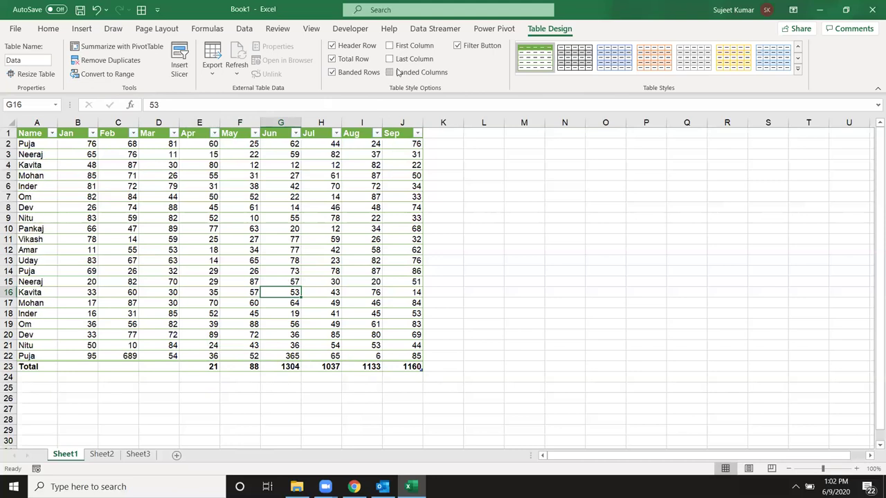
{"action": "left_click", "coordinate": [397, 64]}
{"action": "left_click", "coordinate": [397, 64]}
{"action": "left_click", "coordinate": [397, 64]}
Turn off Banded Columns, then hide and restore the header filter arrows
{"action": "left_click", "coordinate": [398, 73]}
{"action": "left_click", "coordinate": [398, 72]}
{"action": "left_click", "coordinate": [398, 72]}
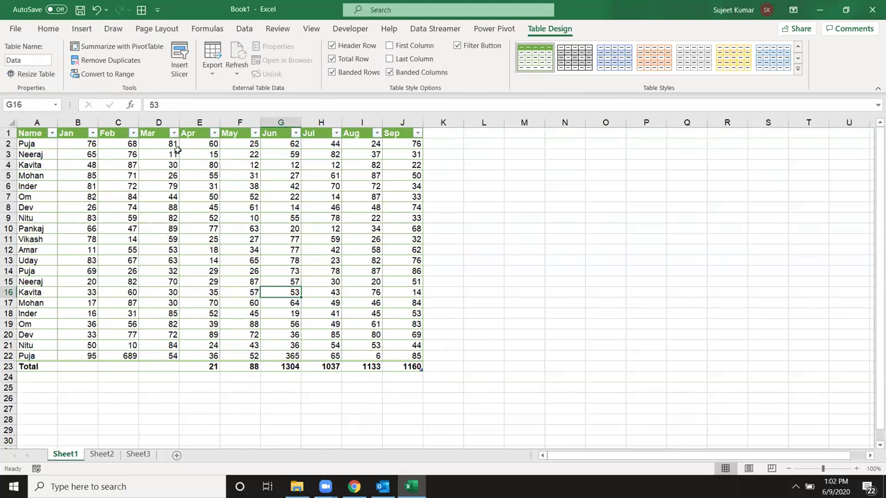
{"action": "left_click", "coordinate": [408, 75]}
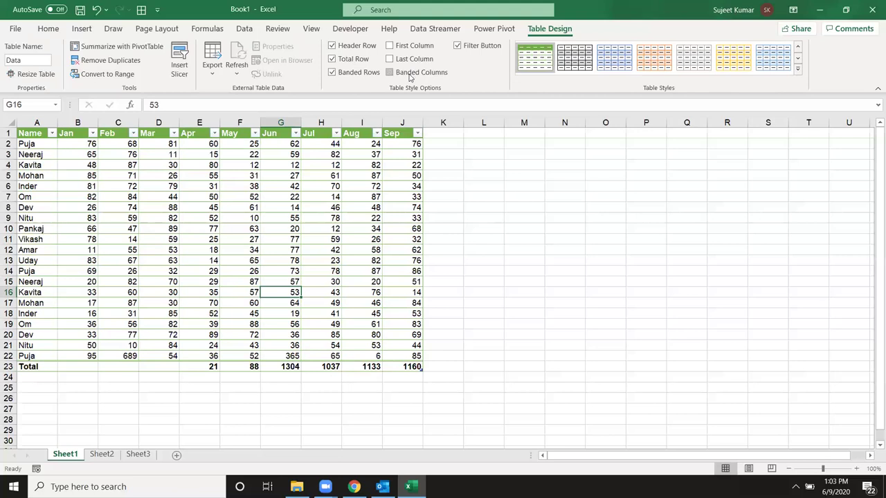
{"action": "left_click", "coordinate": [456, 46]}
{"action": "left_click", "coordinate": [457, 47]}
Add a Name slicer, move it beside the table, and filter to the first person's rows
{"action": "left_click_drag", "start_coordinate": [200, 197], "coordinate": [320, 264]}
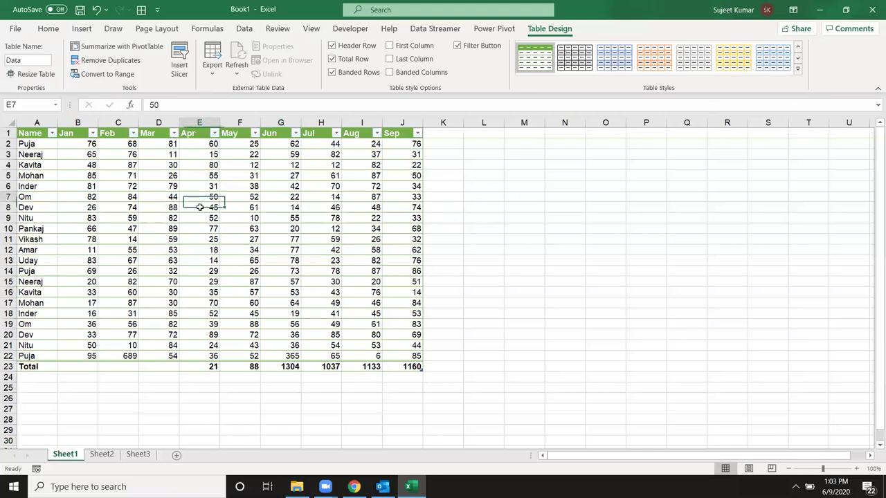
{"action": "left_click", "coordinate": [360, 261]}
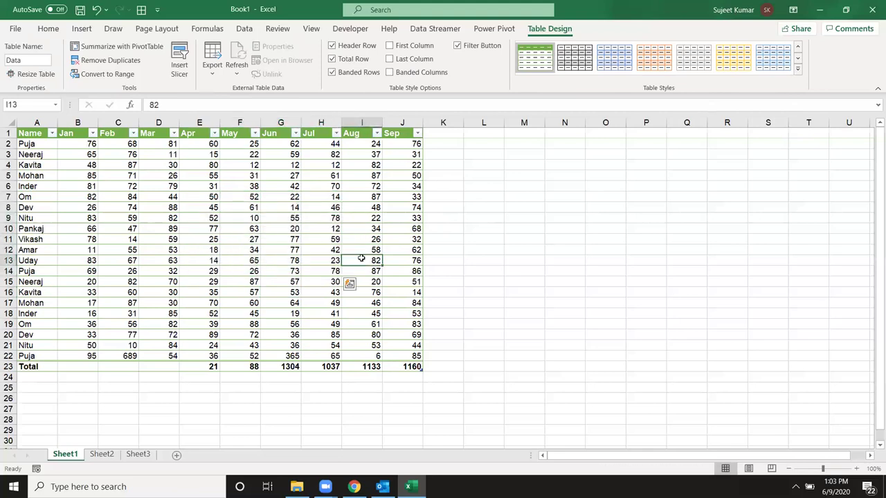
{"action": "left_click", "coordinate": [179, 66]}
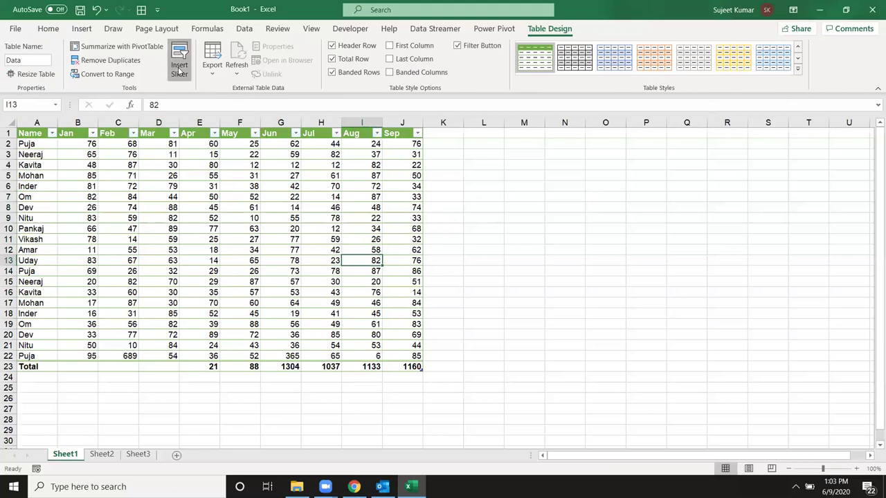
{"action": "left_click", "coordinate": [518, 181]}
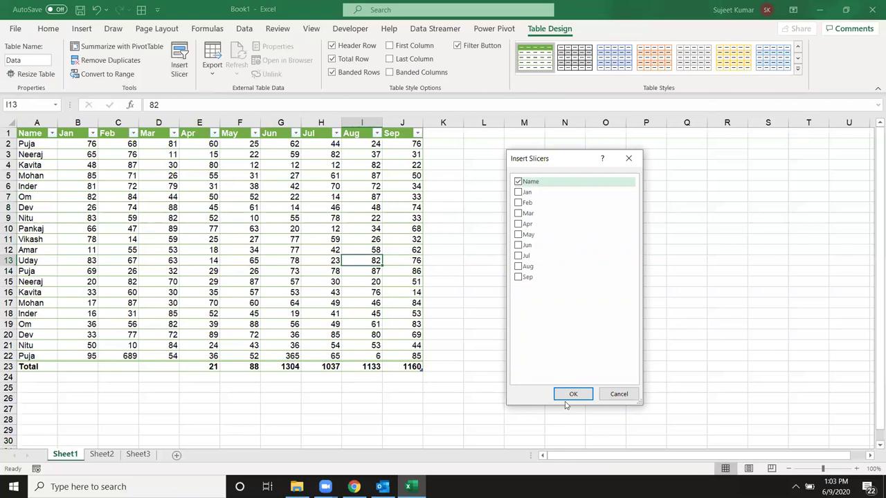
{"action": "left_click", "coordinate": [564, 394]}
{"action": "left_click_drag", "start_coordinate": [426, 223], "coordinate": [524, 154]}
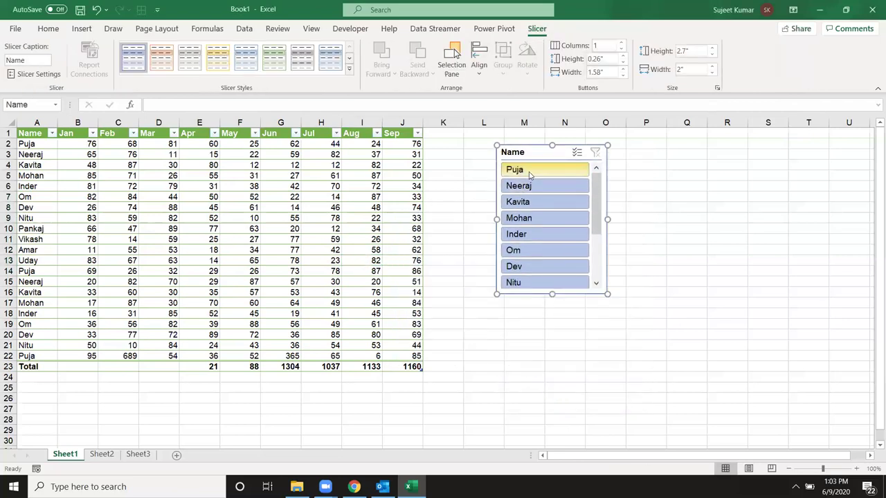
{"action": "left_click", "coordinate": [530, 173]}
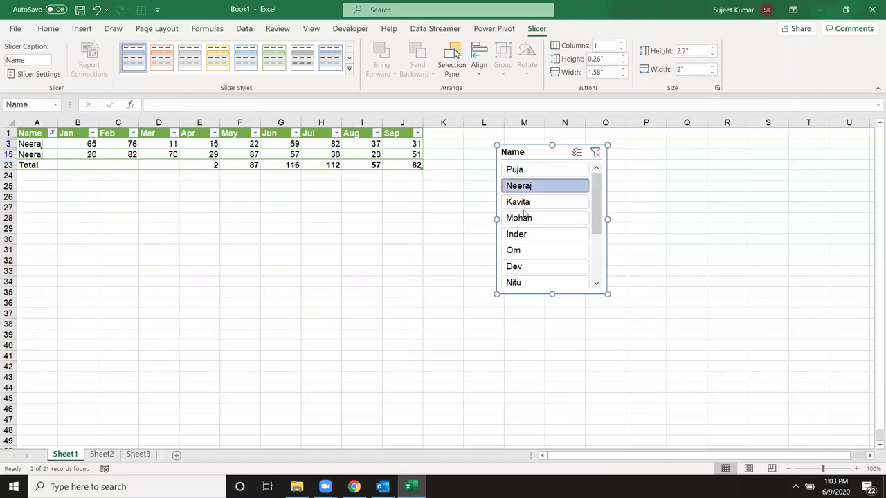
Filter the table by several different names in the slicer, then clear the slicer filter
{"action": "left_click", "coordinate": [523, 236]}
{"action": "left_click", "coordinate": [524, 269]}
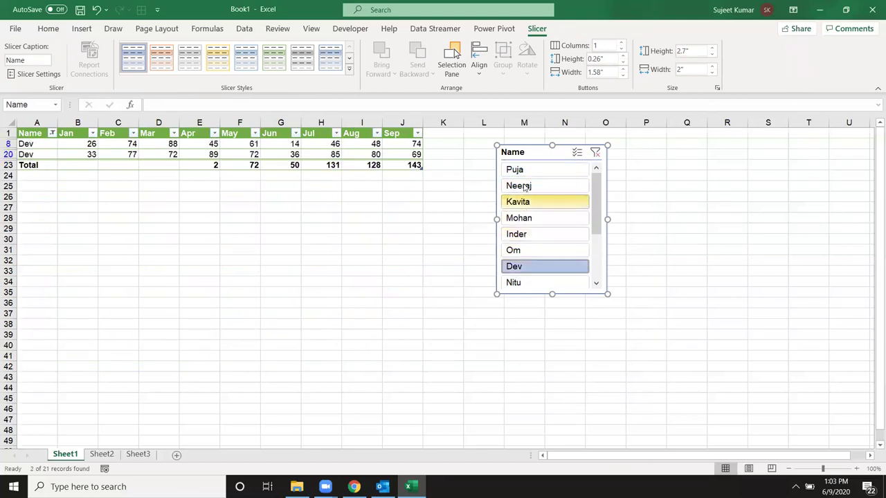
{"action": "left_click_drag", "start_coordinate": [515, 171], "coordinate": [528, 283]}
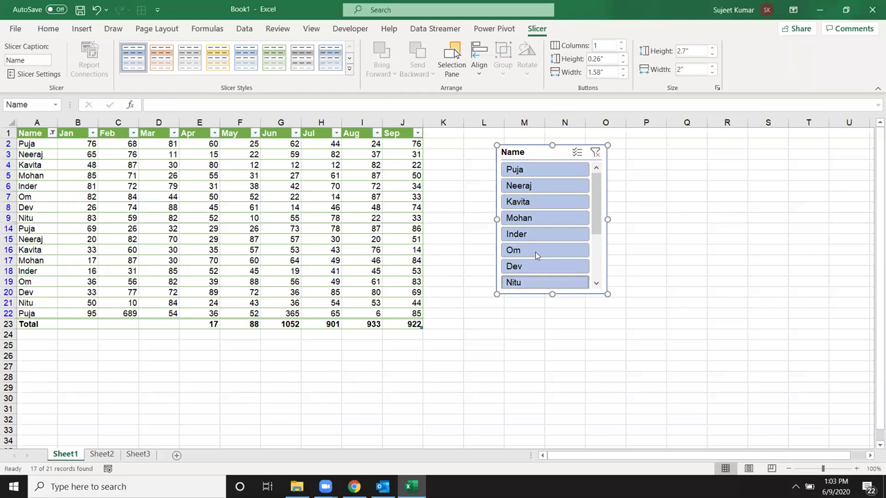
{"action": "left_click", "coordinate": [595, 153]}
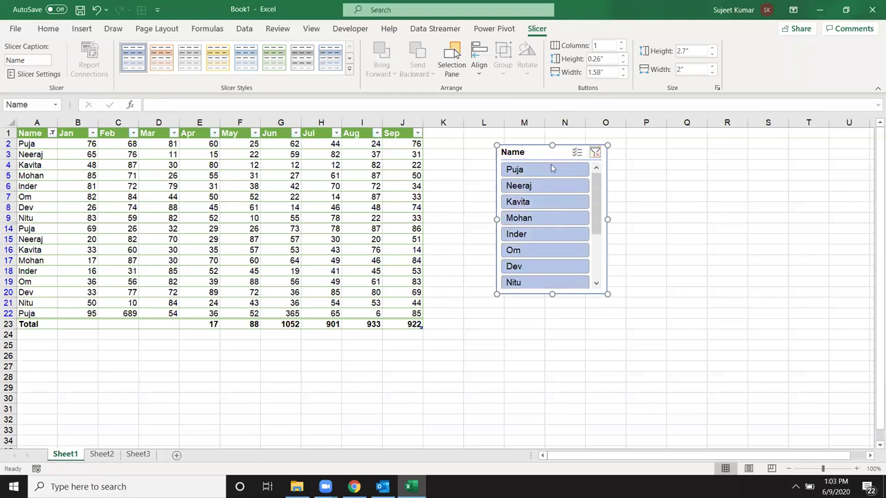
Reopen the Insert Slicers dialog from Table Design and dismiss it without adding anything
{"action": "left_click", "coordinate": [281, 229]}
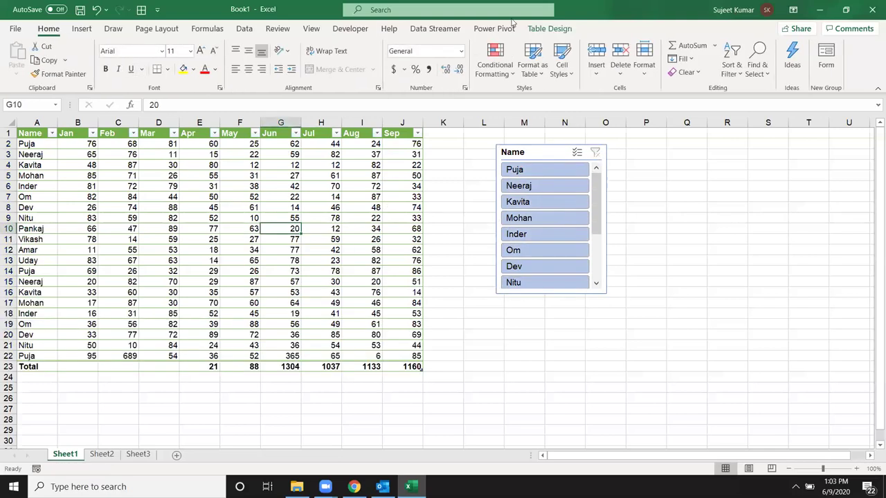
{"action": "left_click", "coordinate": [550, 29]}
{"action": "left_click", "coordinate": [177, 67]}
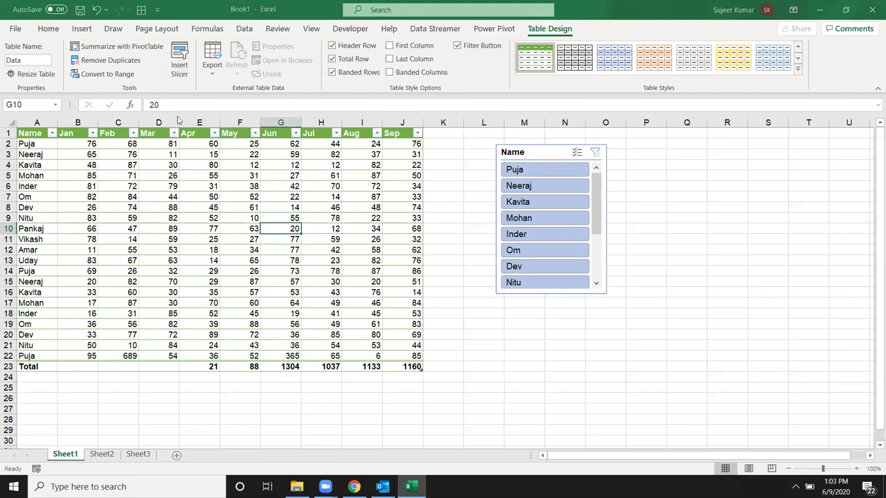
{"action": "left_click_drag", "start_coordinate": [568, 163], "coordinate": [733, 128]}
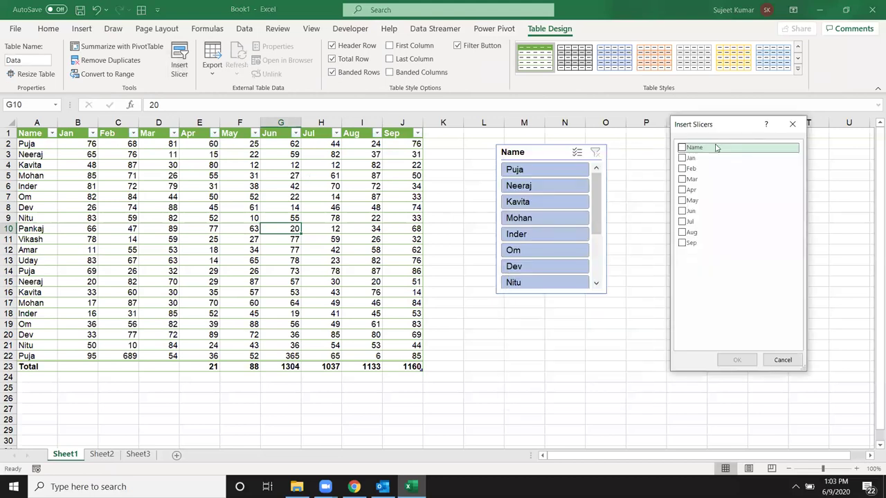
{"action": "left_click", "coordinate": [792, 124]}
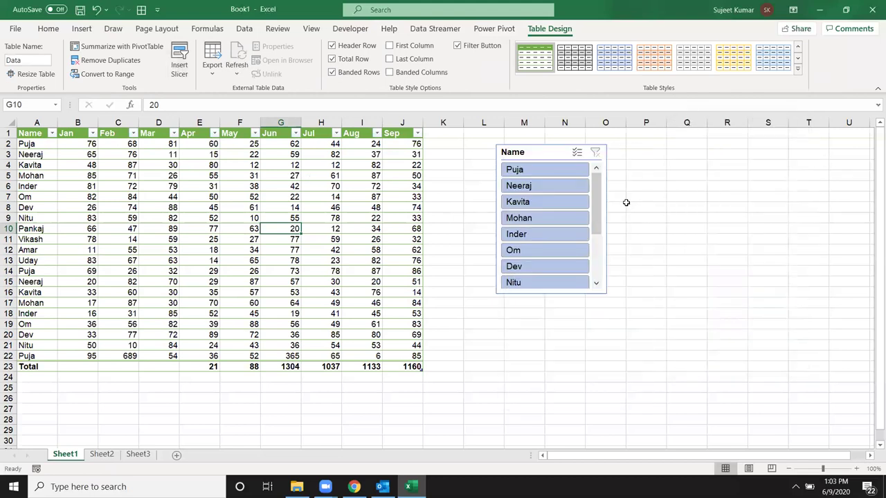
Reposition the Name slicer beside the table, then delete it
{"action": "left_click_drag", "start_coordinate": [601, 196], "coordinate": [582, 179]}
{"action": "left_click", "coordinate": [582, 180]}
{"action": "scroll", "coordinate": [583, 180], "scroll_direction": "down", "scroll_amount": 5}
{"action": "scroll", "coordinate": [574, 143], "scroll_direction": "up", "scroll_amount": 5}
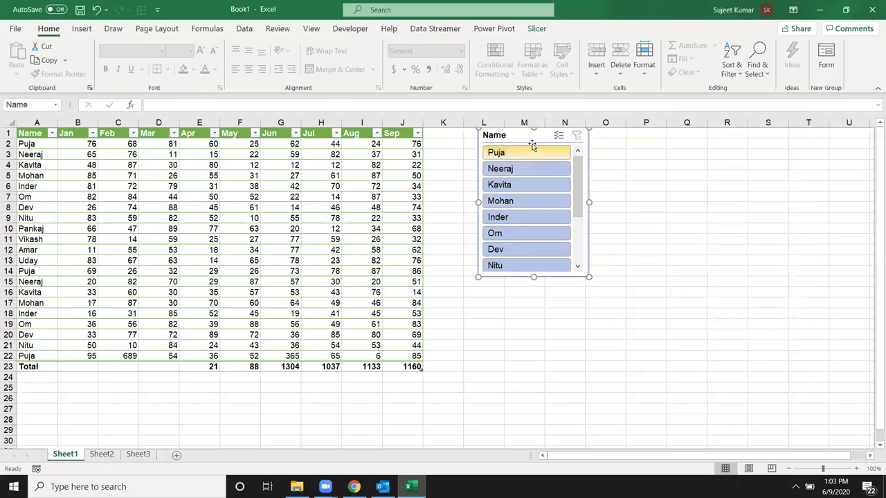
{"action": "left_click_drag", "start_coordinate": [528, 135], "coordinate": [499, 180]}
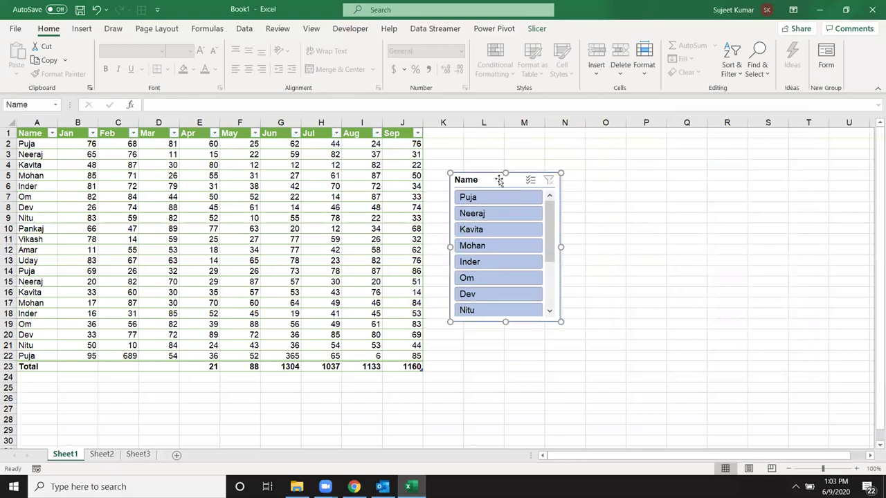
{"action": "key", "text": "Delete"}
{"action": "left_click", "coordinate": [394, 207]}
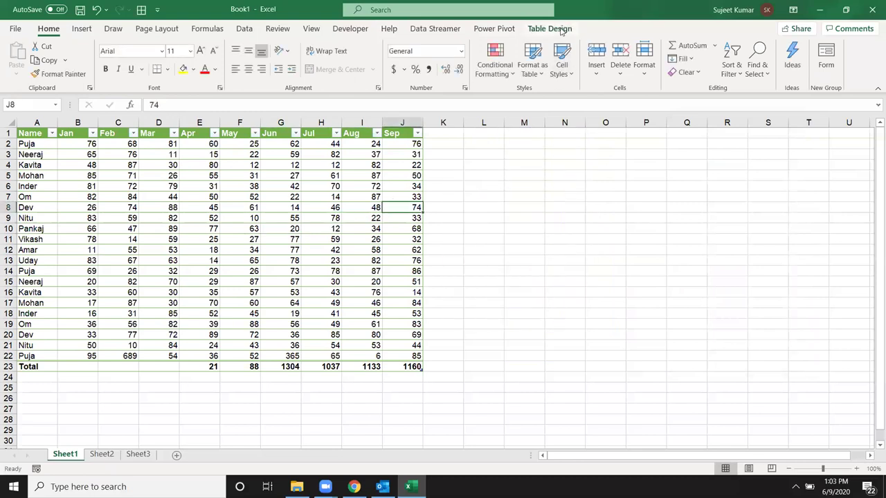
{"action": "left_click", "coordinate": [550, 28]}
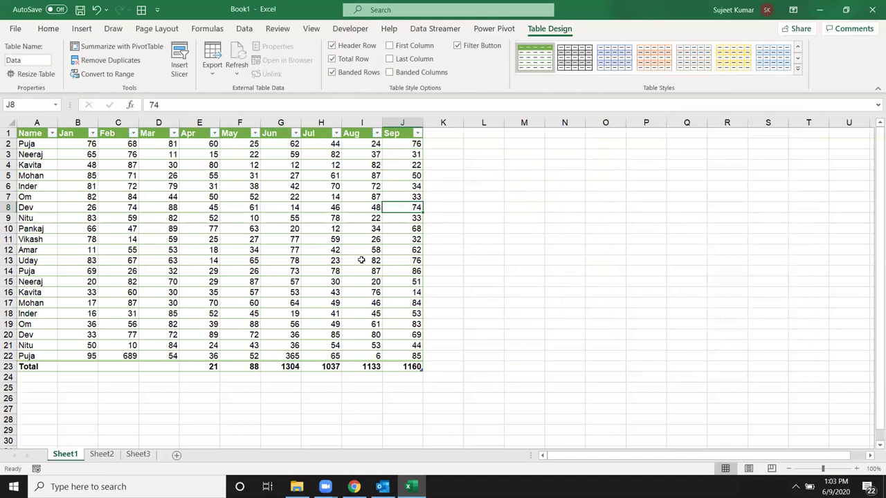
{"action": "left_click", "coordinate": [212, 67]}
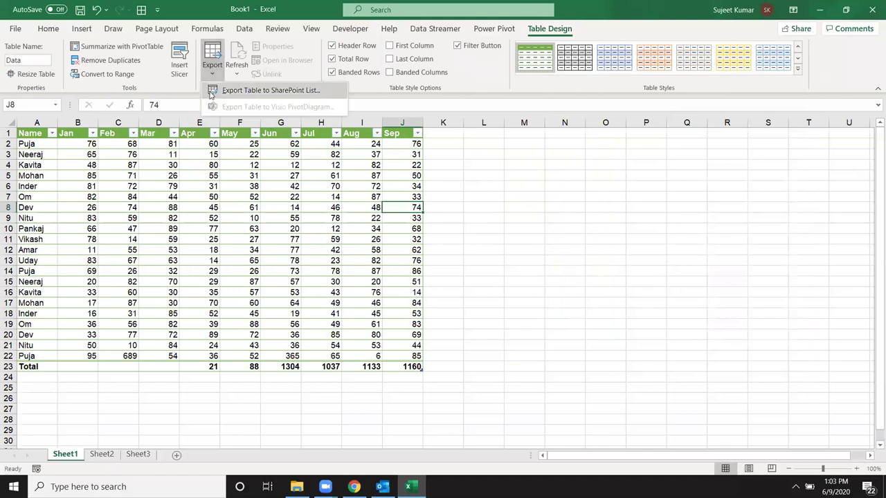
{"action": "left_click", "coordinate": [211, 95]}
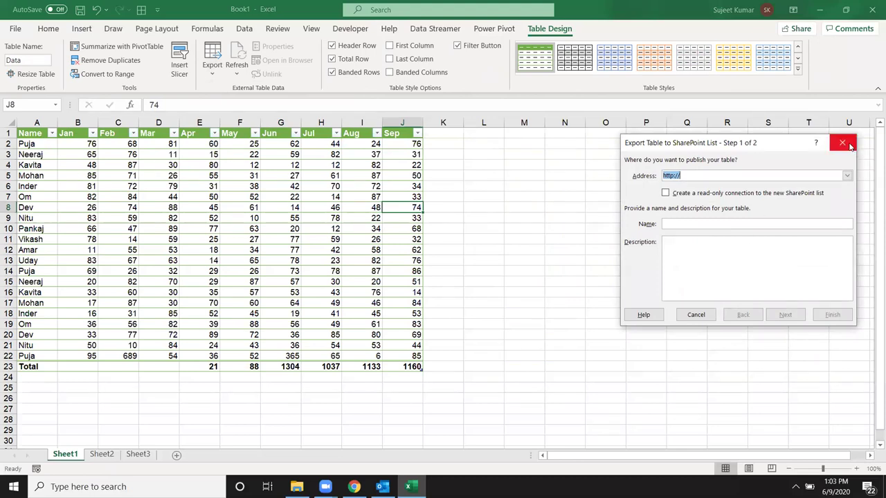
{"action": "left_click", "coordinate": [842, 142]}
{"action": "left_click", "coordinate": [268, 280]}
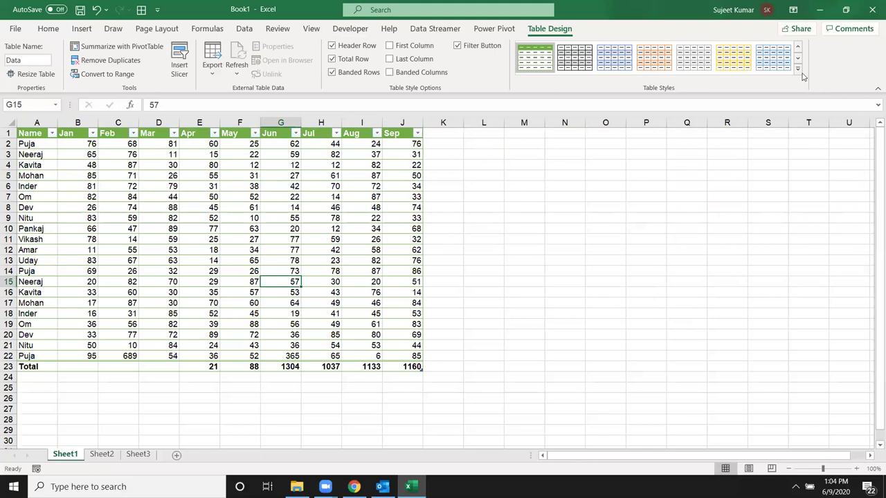
{"action": "left_click", "coordinate": [798, 69]}
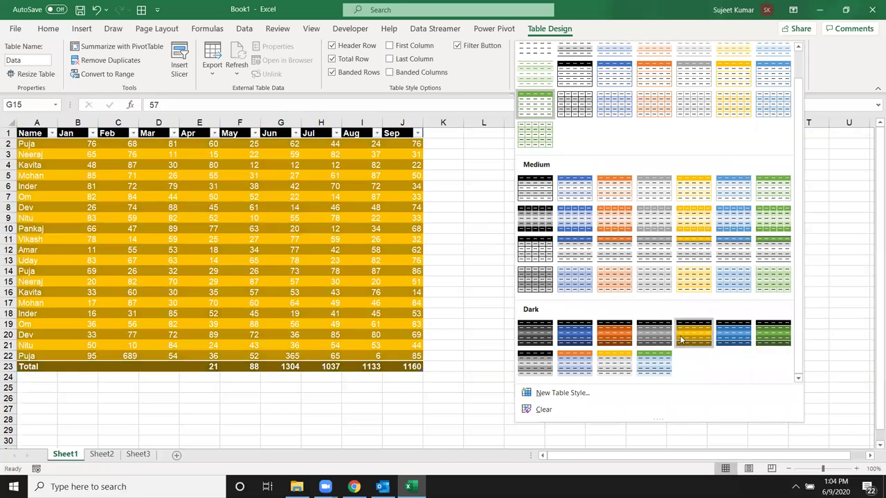
{"action": "left_click", "coordinate": [223, 315]}
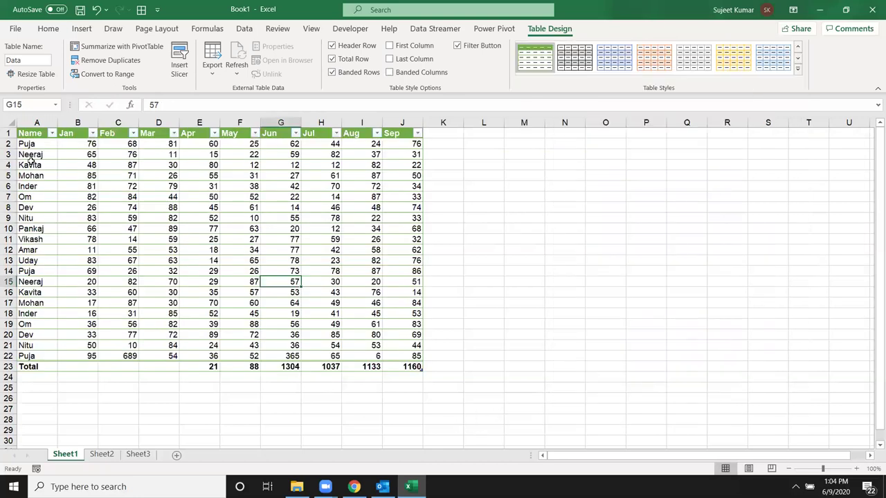
{"action": "left_click", "coordinate": [313, 154]}
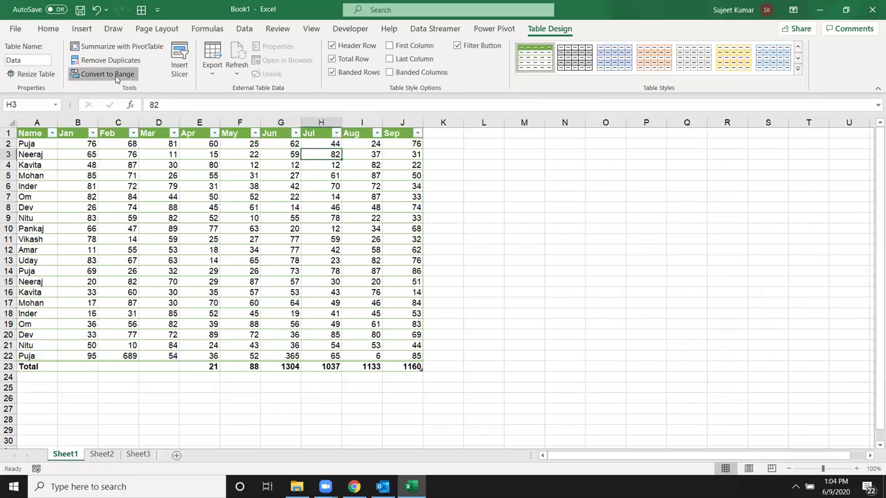
Convert the score table to a normal cell range
{"action": "left_click", "coordinate": [115, 74]}
{"action": "left_click", "coordinate": [421, 274]}
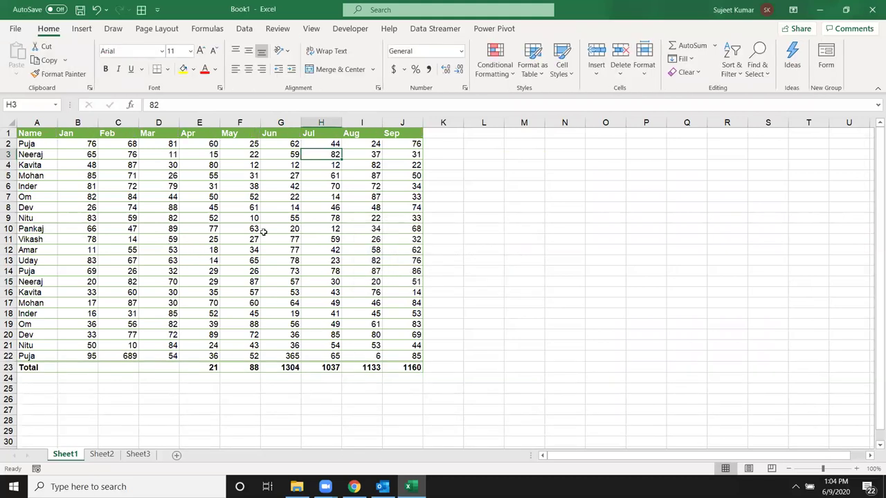
{"action": "left_click", "coordinate": [296, 261]}
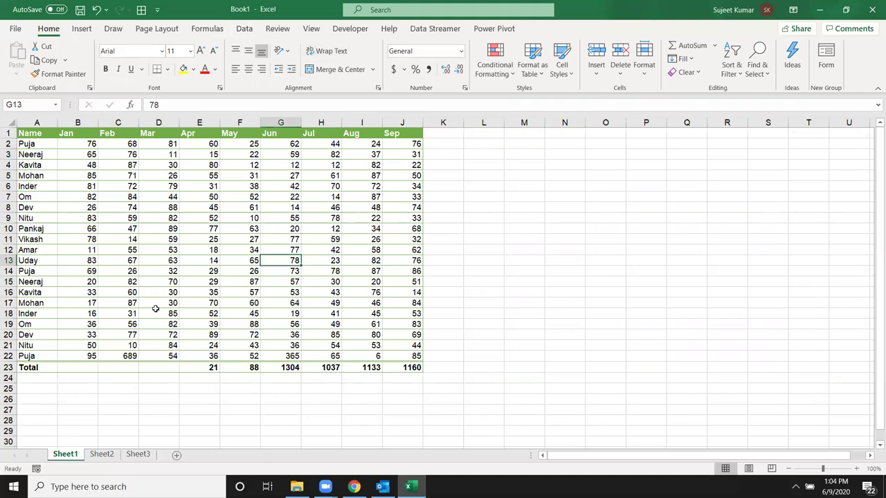
Copy the A1:J22 score data and switch to empty Sheet2
{"action": "mouse_move", "coordinate": [46, 135]}
{"action": "left_mouse_down"}
{"action": "mouse_move", "coordinate": [401, 345]}
{"action": "mouse_move", "coordinate": [399, 353]}
{"action": "left_mouse_up"}
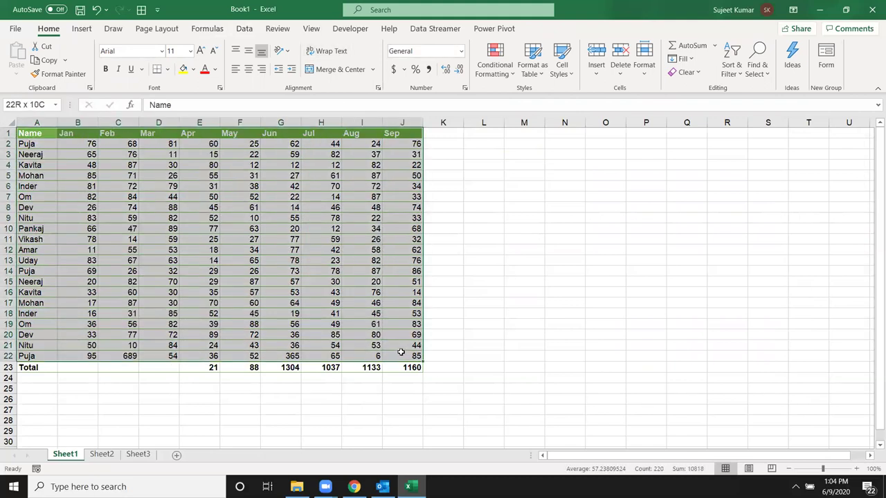
{"action": "key", "text": "ctrl+c"}
{"action": "key", "text": "ctrl+q"}
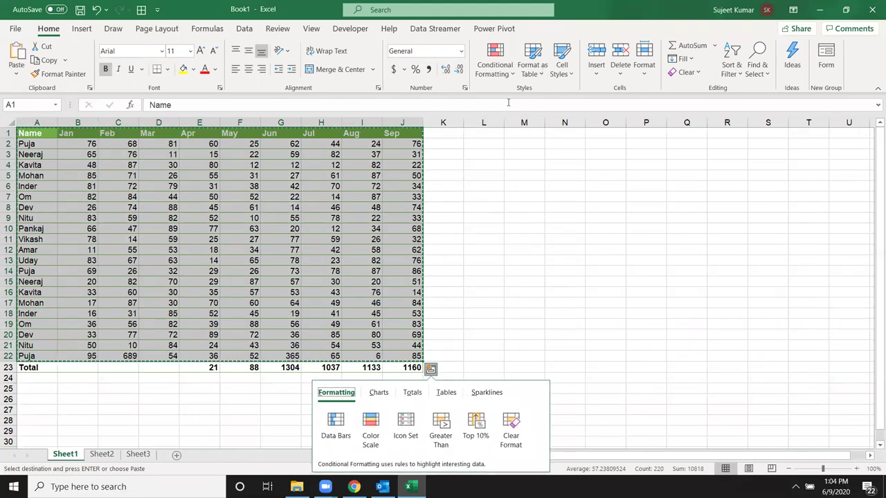
{"action": "left_click", "coordinate": [100, 456]}
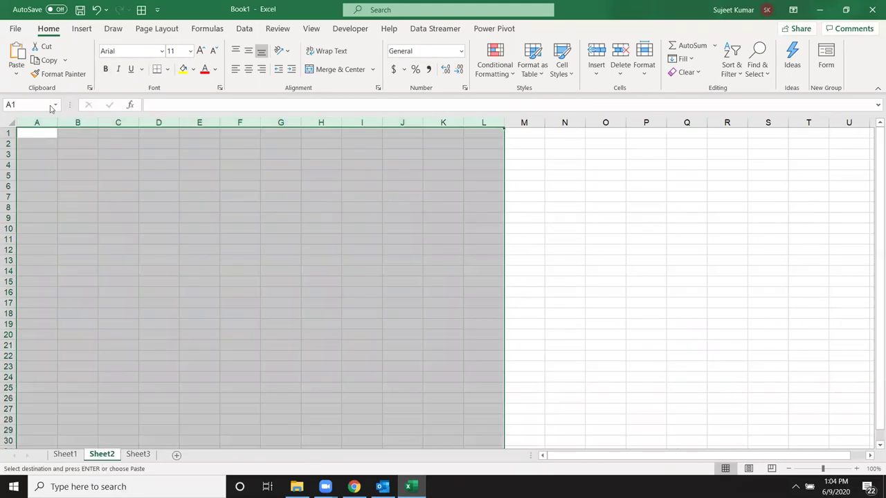
Copy Sheet1's A1:J22 without the Total row and paste it into Sheet2 A1 as values
{"action": "left_click", "coordinate": [30, 143]}
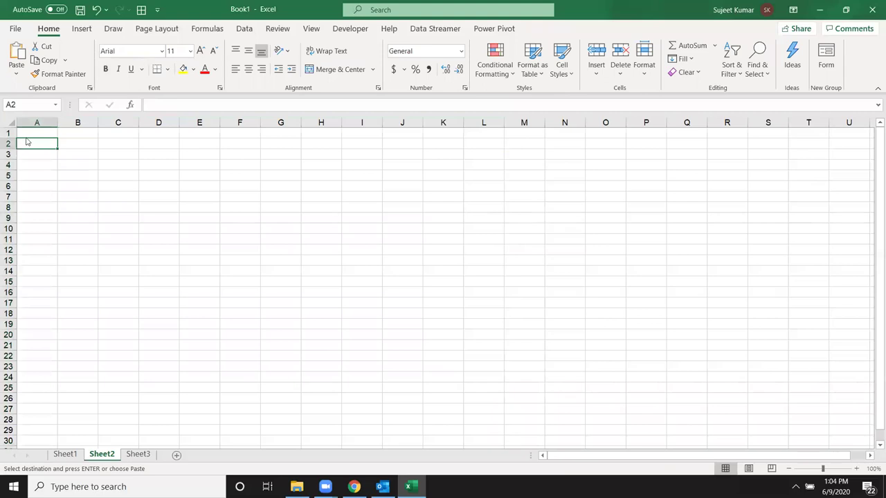
{"action": "left_click", "coordinate": [65, 454]}
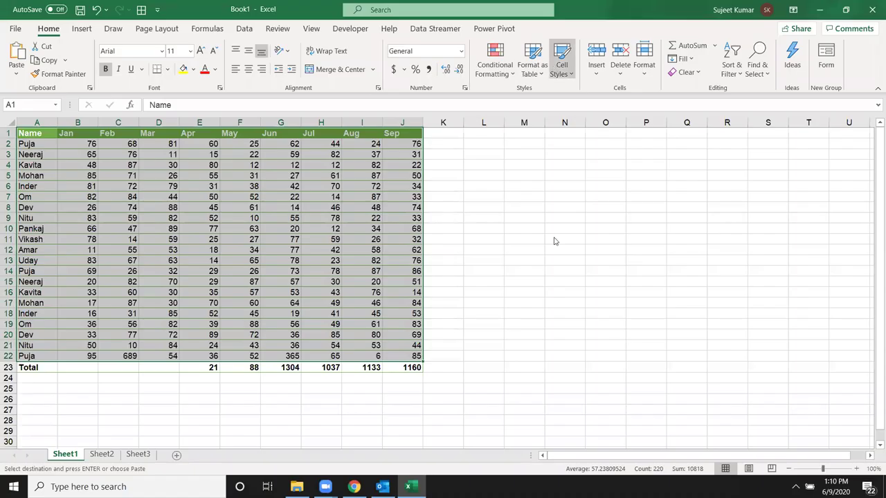
{"action": "left_click", "coordinate": [553, 241]}
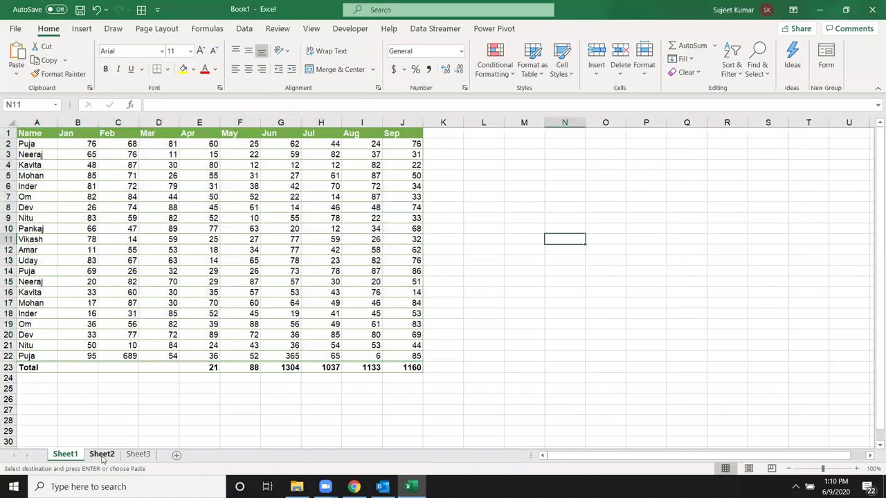
{"action": "left_click", "coordinate": [102, 455]}
{"action": "left_click", "coordinate": [59, 455]}
{"action": "mouse_move", "coordinate": [33, 135]}
{"action": "left_mouse_down"}
{"action": "mouse_move", "coordinate": [208, 273]}
{"action": "mouse_move", "coordinate": [395, 340]}
{"action": "mouse_move", "coordinate": [398, 355]}
{"action": "left_mouse_up"}
{"action": "key", "text": "ctrl+c"}
{"action": "left_click", "coordinate": [103, 459]}
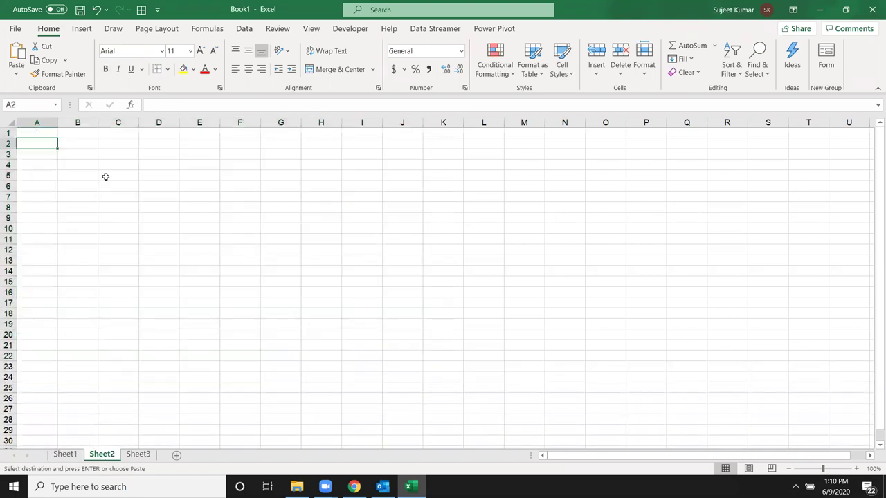
{"action": "left_click", "coordinate": [43, 133]}
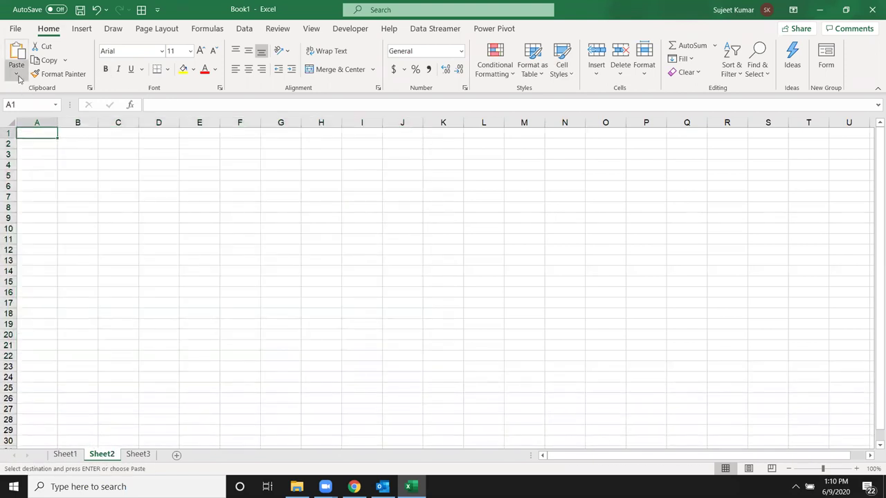
{"action": "left_click", "coordinate": [19, 78]}
{"action": "left_click", "coordinate": [15, 163]}
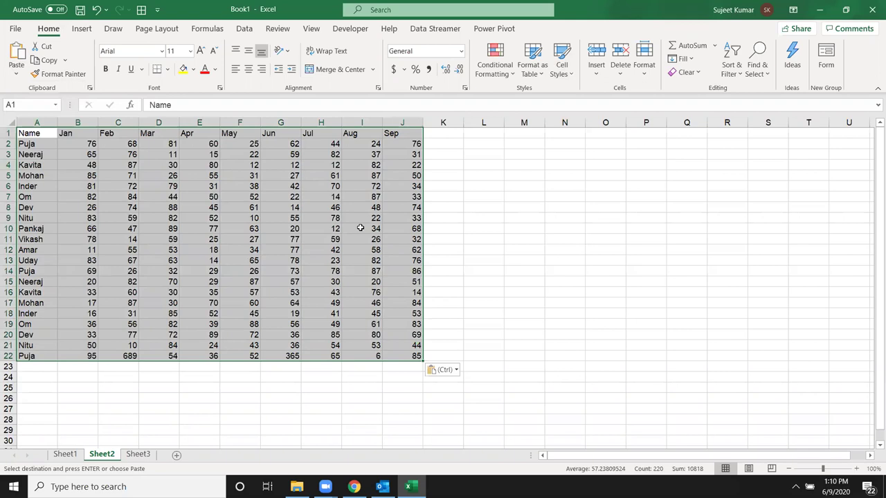
Start a new cell style and give it an outline border in its format settings
{"action": "left_click", "coordinate": [552, 78]}
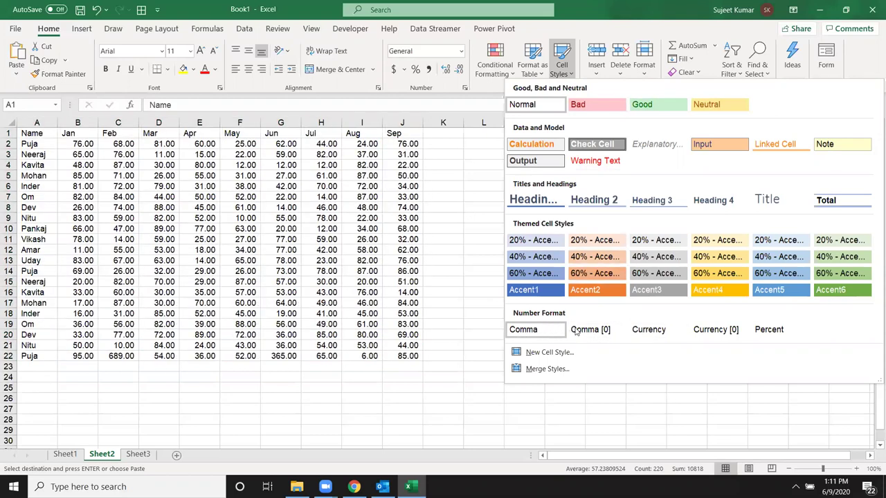
{"action": "left_click", "coordinate": [548, 352]}
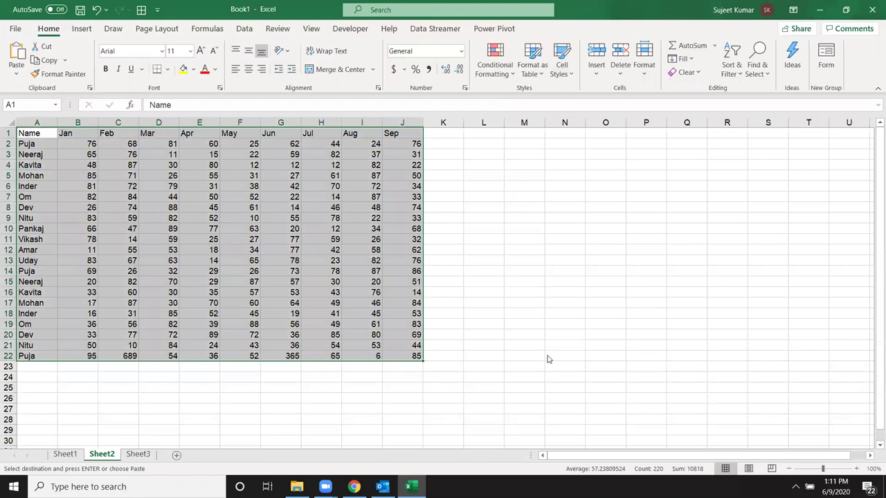
{"action": "left_click", "coordinate": [789, 162]}
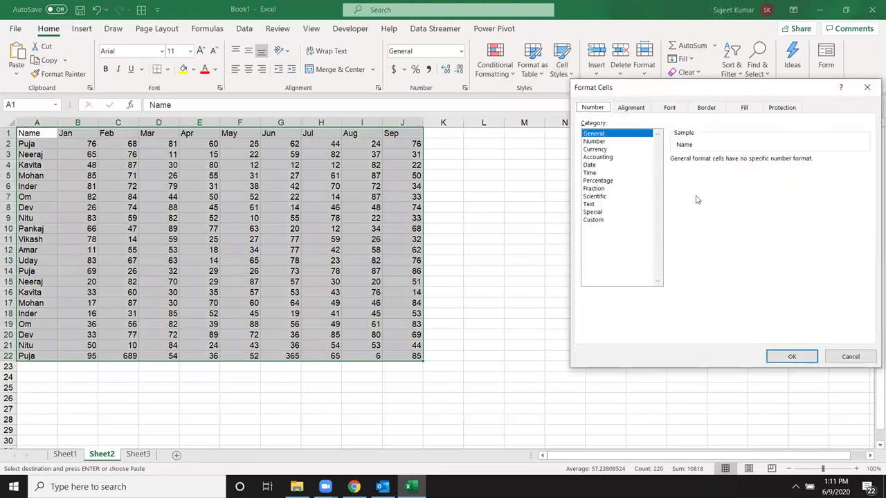
{"action": "left_click_drag", "start_coordinate": [670, 88], "coordinate": [418, 79]}
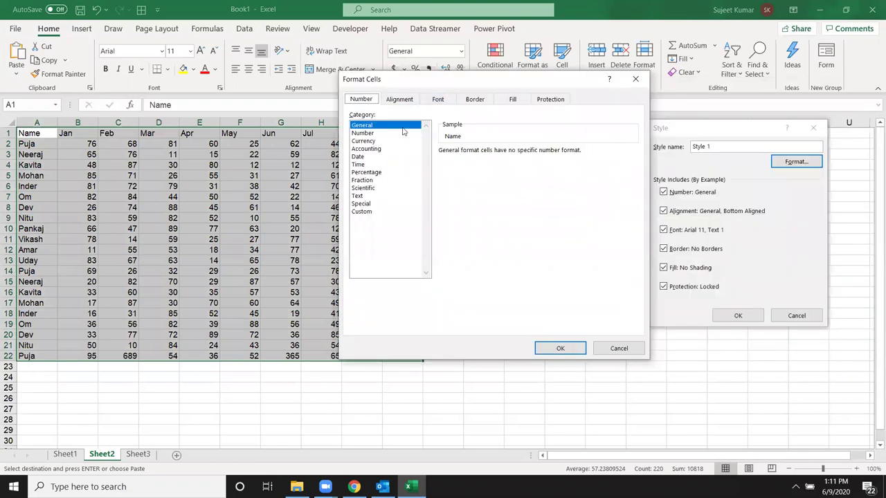
{"action": "left_click", "coordinate": [475, 99]}
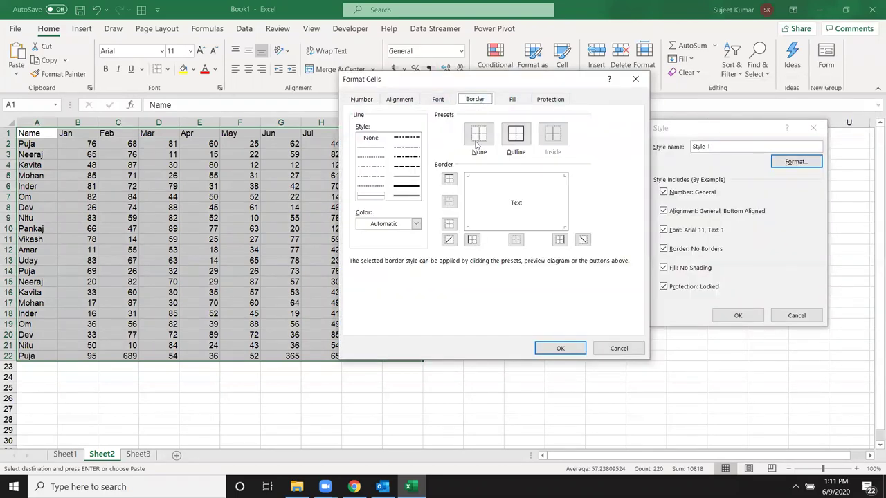
{"action": "left_click", "coordinate": [511, 139]}
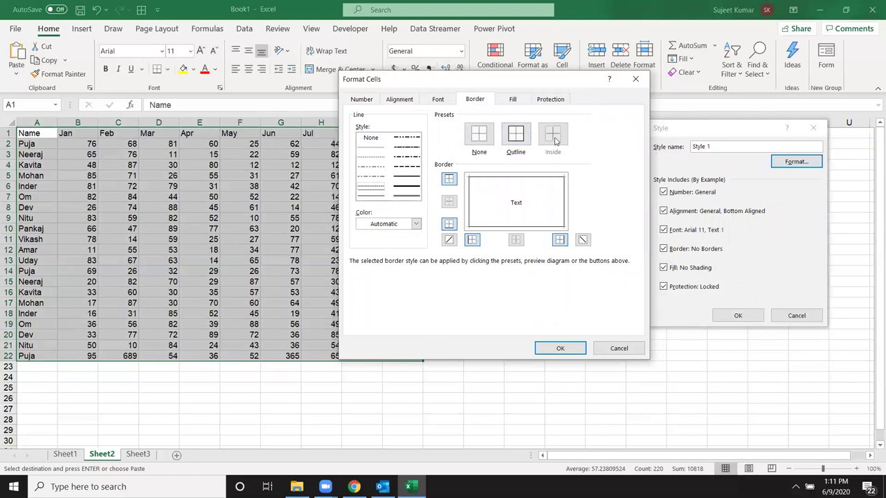
{"action": "left_click", "coordinate": [495, 213]}
{"action": "left_click", "coordinate": [496, 215]}
Set the style's font colour to dark grey, enable wrap text and shrink to fit, and exclude protection
{"action": "left_click", "coordinate": [438, 99]}
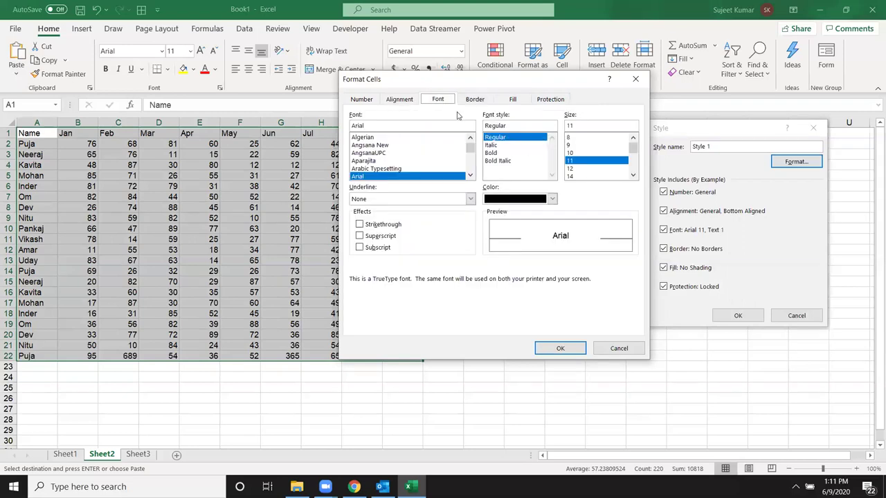
{"action": "left_click", "coordinate": [544, 199]}
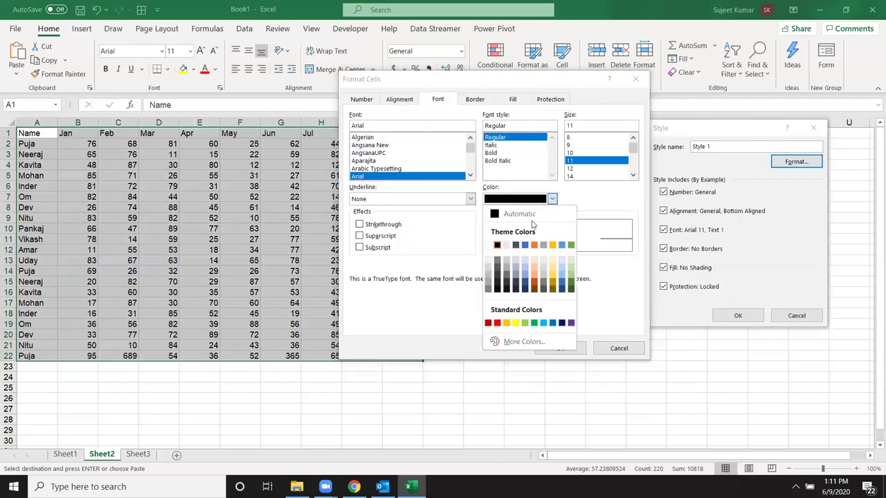
{"action": "left_click", "coordinate": [497, 272]}
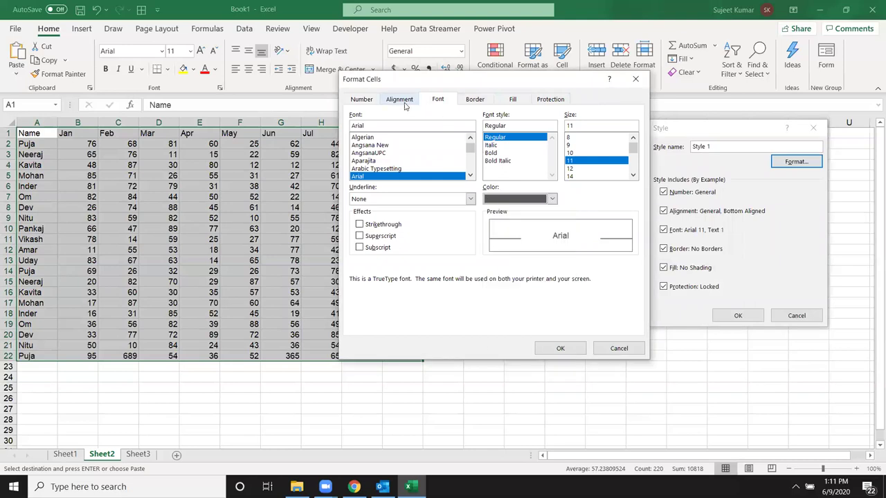
{"action": "left_click", "coordinate": [400, 101]}
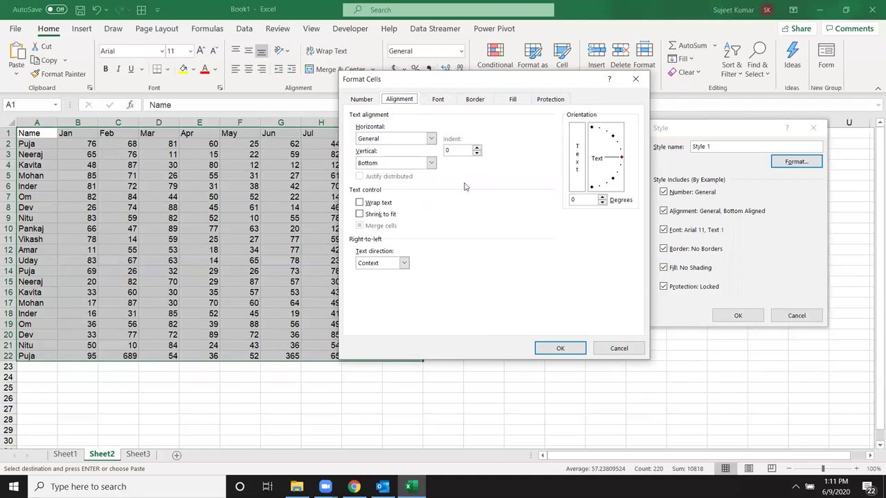
{"action": "left_click", "coordinate": [379, 216]}
{"action": "left_click", "coordinate": [377, 203]}
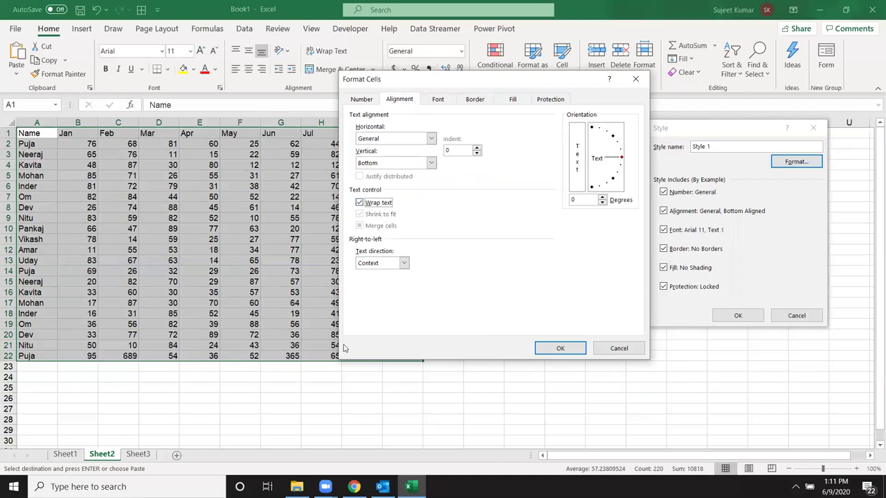
{"action": "left_click", "coordinate": [560, 349]}
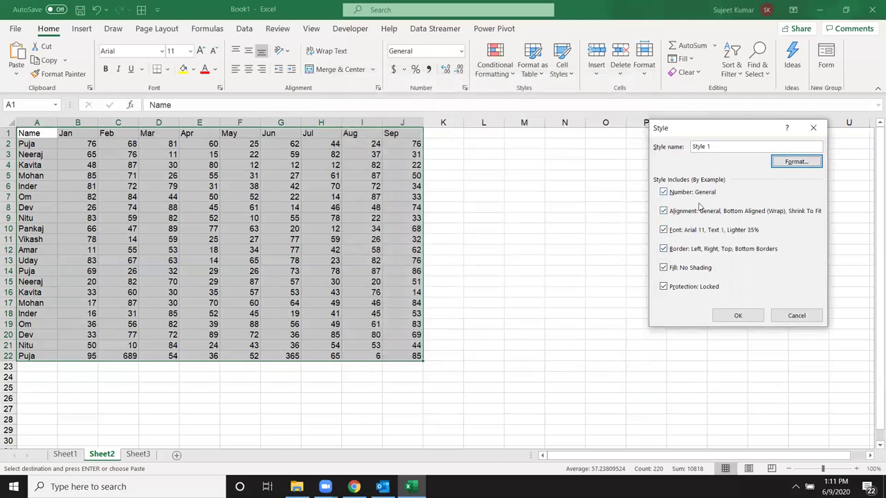
{"action": "left_click", "coordinate": [663, 286]}
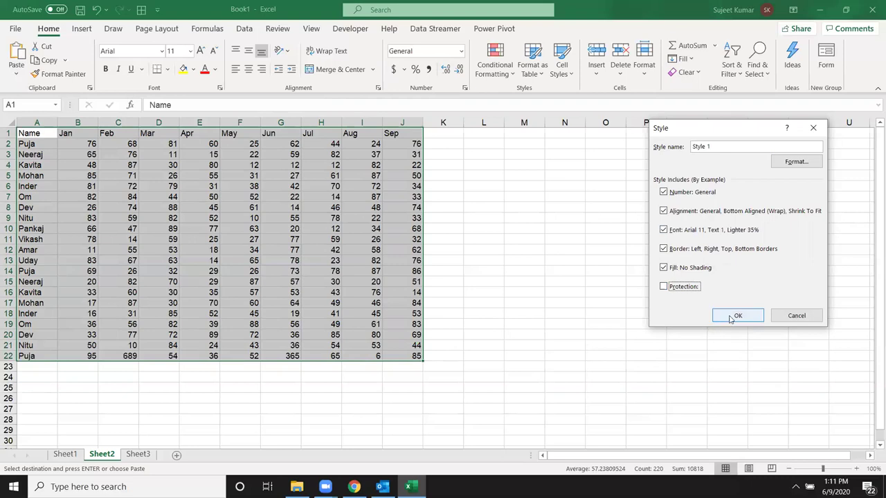
{"action": "left_click_drag", "start_coordinate": [736, 147], "coordinate": [589, 141]}
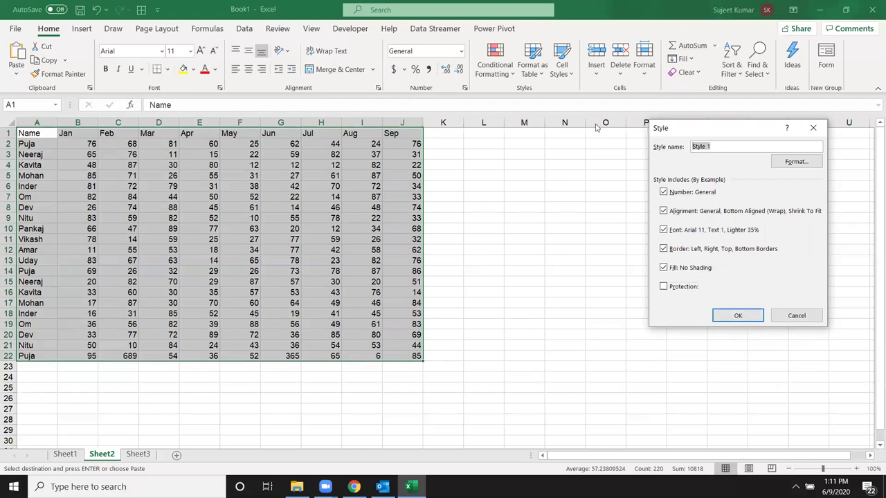
Save the style as NF and confirm it appears under Custom in Cell Styles
{"action": "type", "text": "NF"}
{"action": "left_click", "coordinate": [737, 316]}
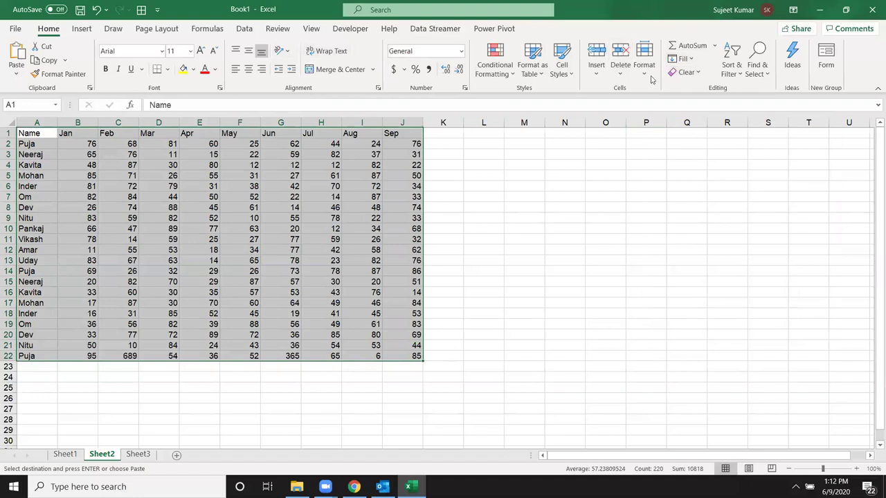
{"action": "left_click", "coordinate": [571, 76]}
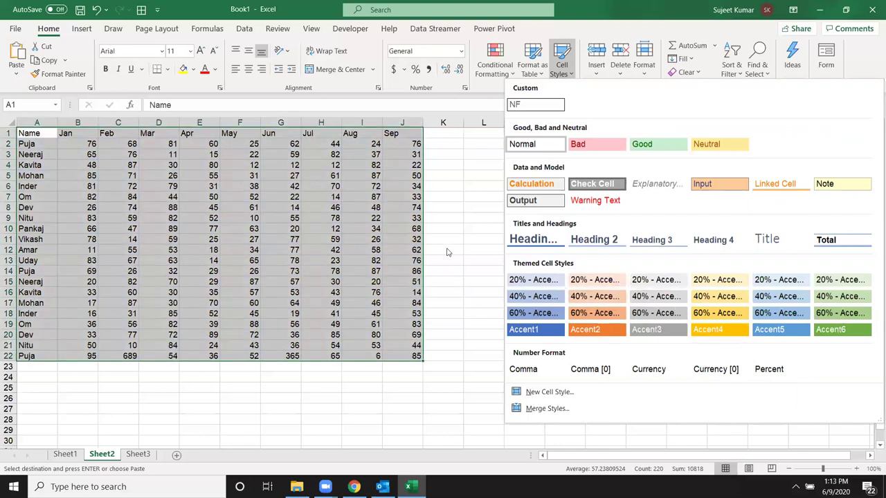
{"action": "left_click", "coordinate": [75, 461]}
On Sheet1, cancel the pending copy and begin creating a table from $A$1:$J$22 with headers
{"action": "left_click", "coordinate": [69, 454]}
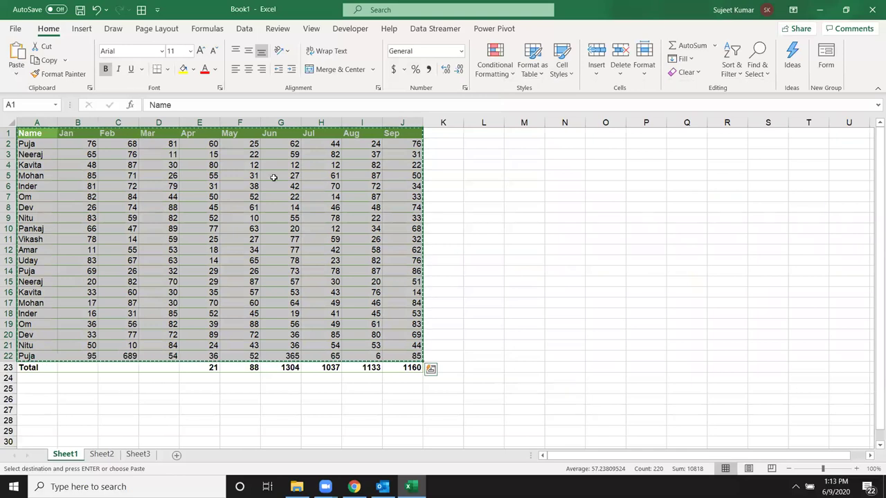
{"action": "key", "text": "Escape"}
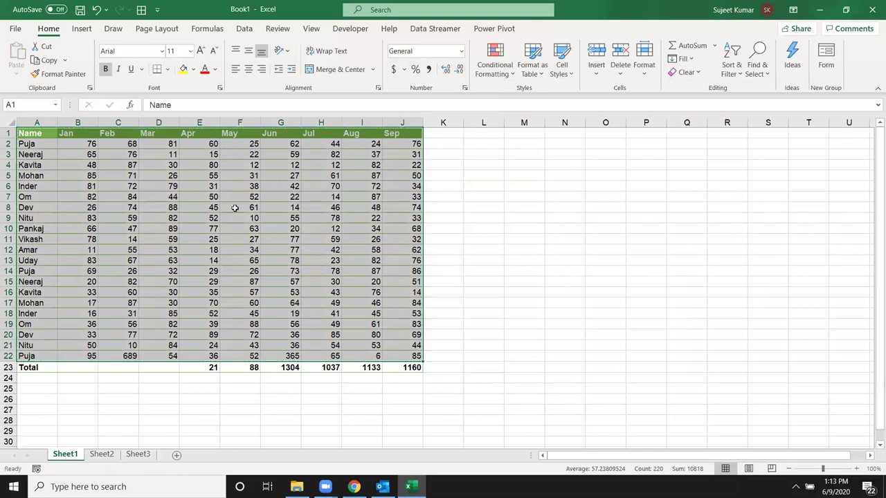
{"action": "left_click", "coordinate": [81, 29]}
{"action": "left_click", "coordinate": [48, 29]}
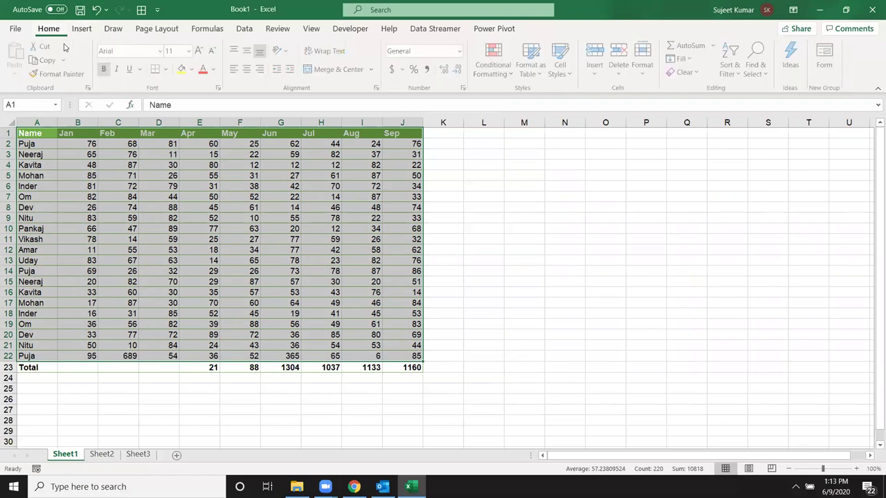
{"action": "left_click", "coordinate": [83, 29]}
{"action": "left_click", "coordinate": [99, 55]}
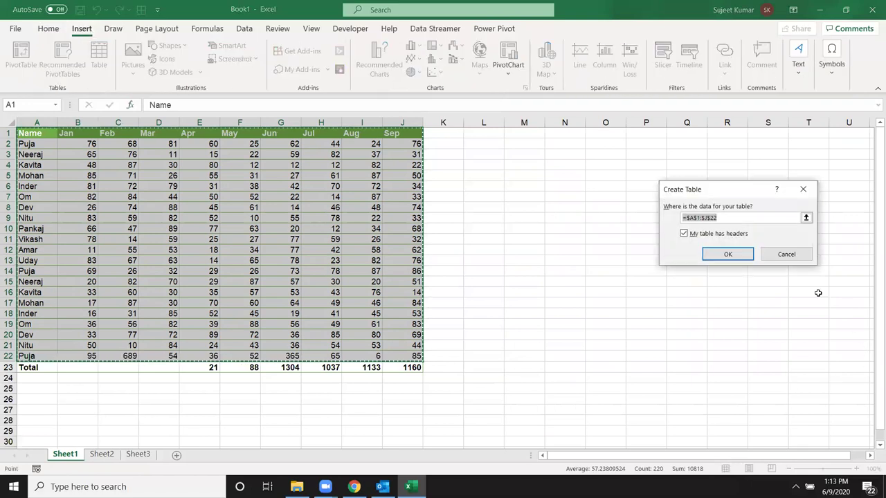
Create Table2 from A1:J22 and enter a SUM of its Jan column in M6
{"action": "left_click", "coordinate": [728, 255]}
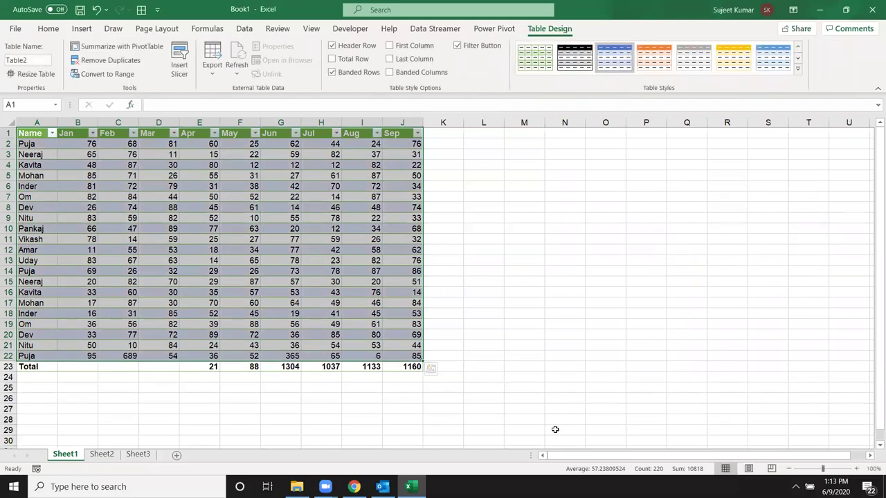
{"action": "left_click", "coordinate": [522, 188]}
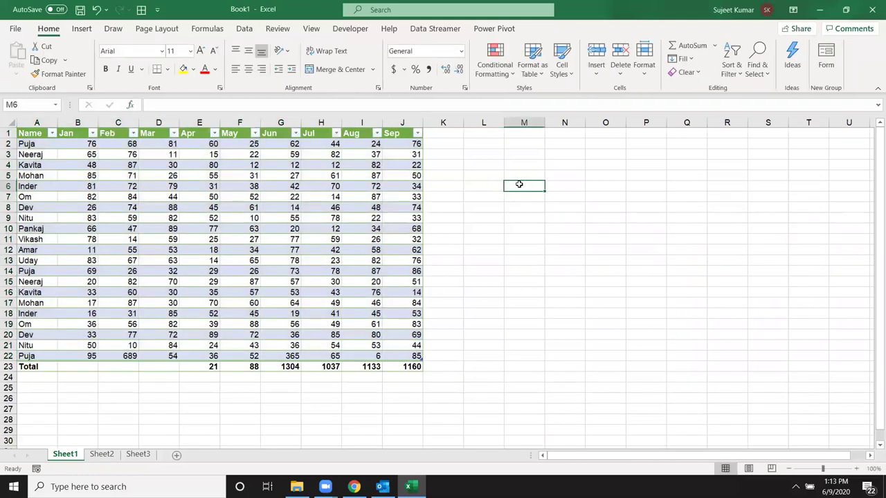
{"action": "type", "text": "s"}
{"action": "key", "text": "BackSpace"}
{"action": "type", "text": "=sum("}
{"action": "left_click", "coordinate": [68, 134]}
{"action": "left_click_drag", "start_coordinate": [68, 135], "coordinate": [85, 365]}
{"action": "key", "text": "Return"}
Fill the Jan SUM formula down into M7 and M8 and right into N6
{"action": "key", "text": "Up"}
{"action": "key", "text": "shift+Down"}
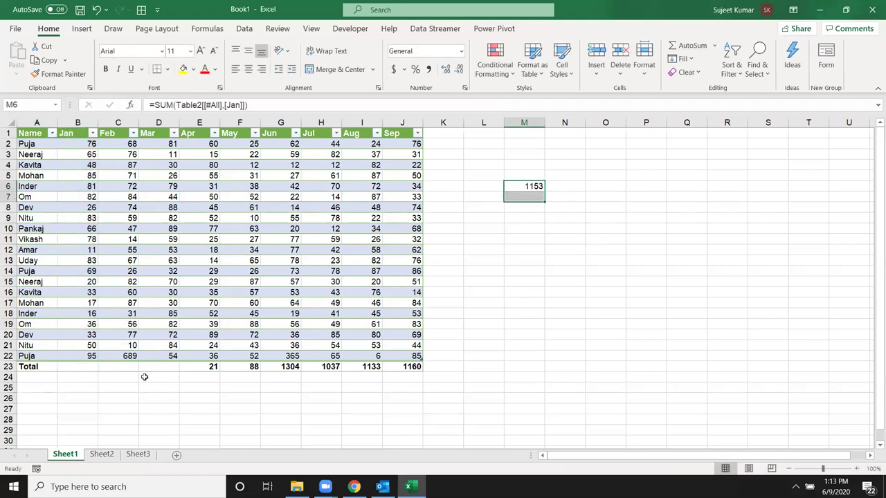
{"action": "key", "text": "ctrl+d"}
{"action": "key", "text": "shift+Down"}
{"action": "key", "text": "ctrl+d"}
{"action": "key", "text": "Up"}
{"action": "key", "text": "Down"}
{"action": "key", "text": "shift+Right"}
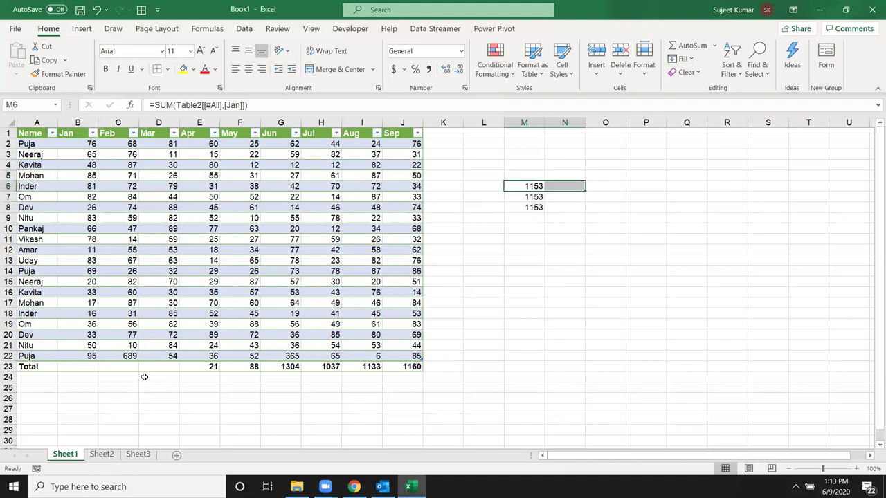
{"action": "key", "text": "ctrl+r"}
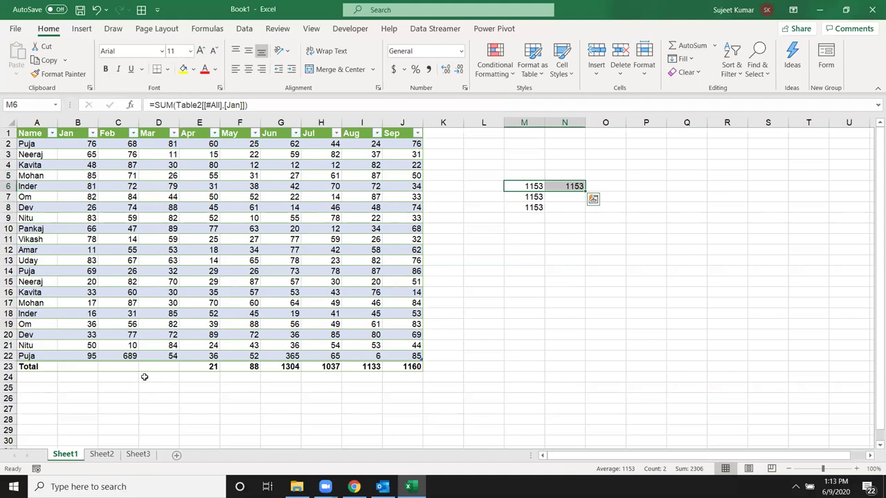
Review M6's =SUM(Table2[[#All],[Jan]]) formula and recommit it, returning 1153
{"action": "key", "text": "Down"}
{"action": "key", "text": "Up"}
{"action": "key", "text": "F2"}
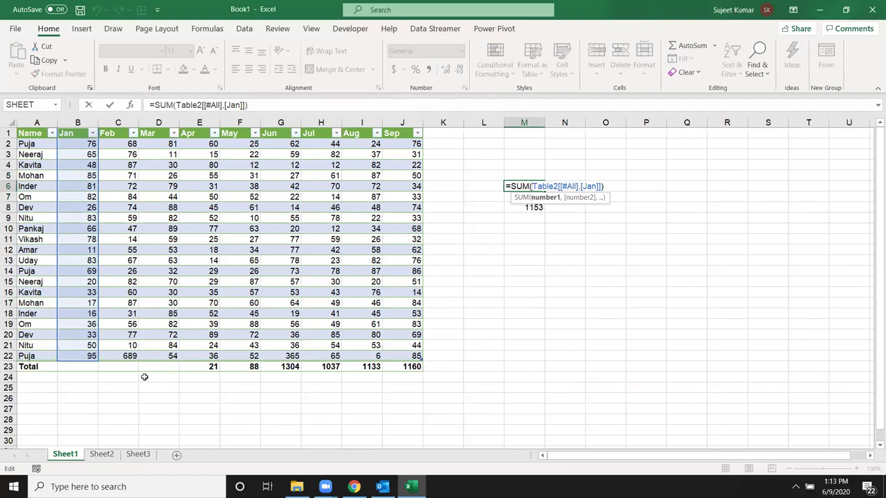
{"action": "key", "text": "ctrl+Return"}
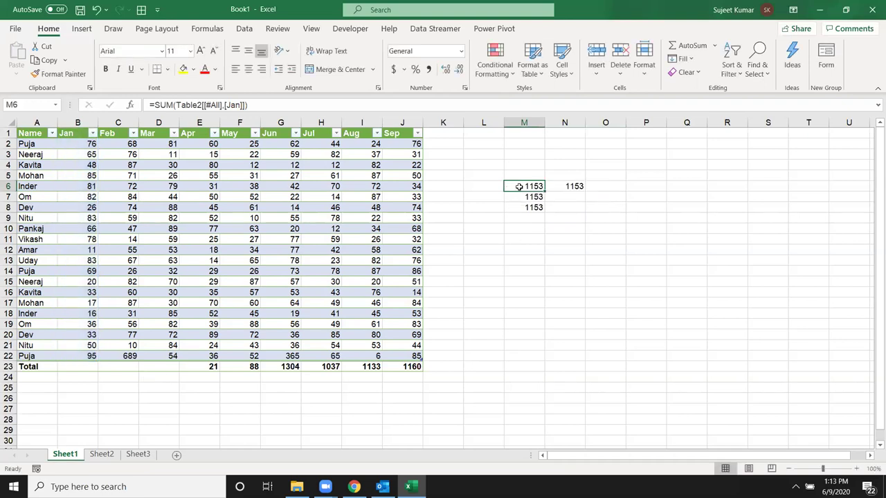
Enter =SUM(B2:B22) in M6 and copy it right so N6 becomes =SUM(C2:C22)
{"action": "type", "text": "=SUM("}
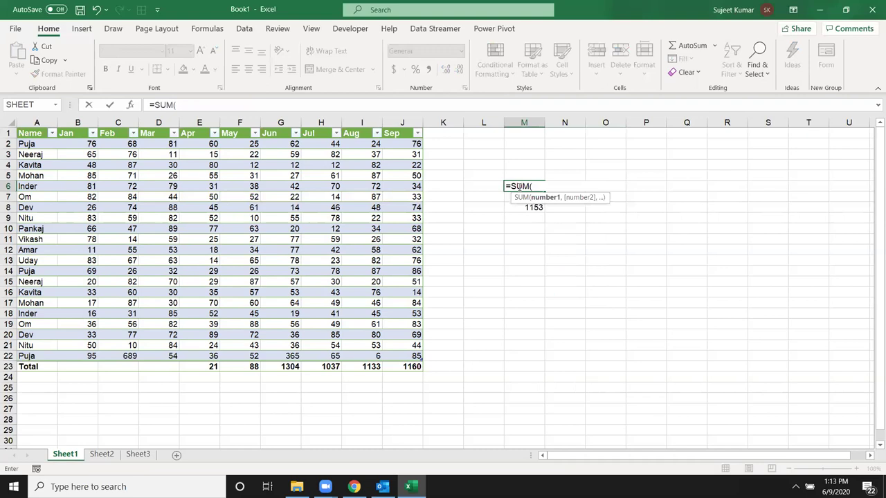
{"action": "type", "text": "b2:"}
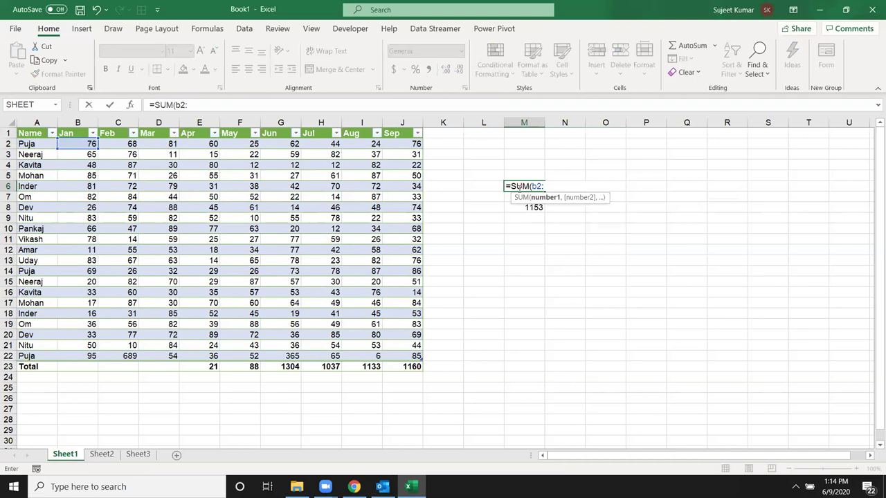
{"action": "type", "text": "b22"}
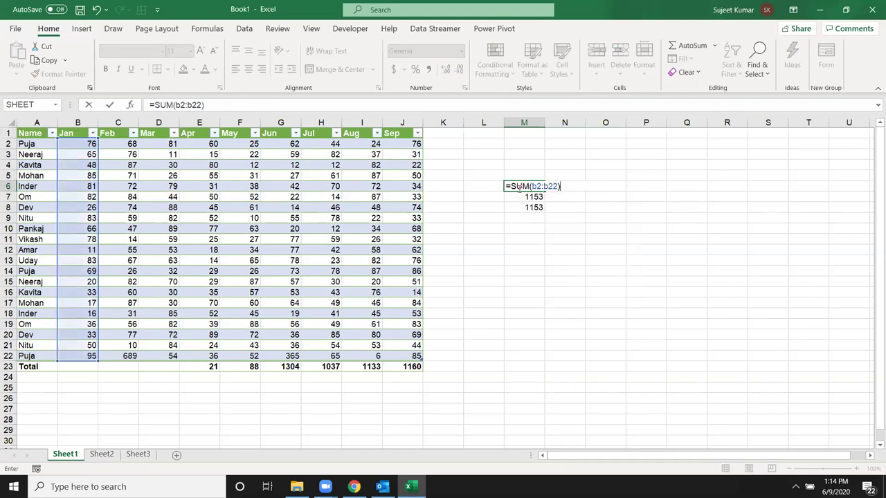
{"action": "key", "text": "Return"}
{"action": "left_click", "coordinate": [512, 188]}
{"action": "key", "text": "shift+Right"}
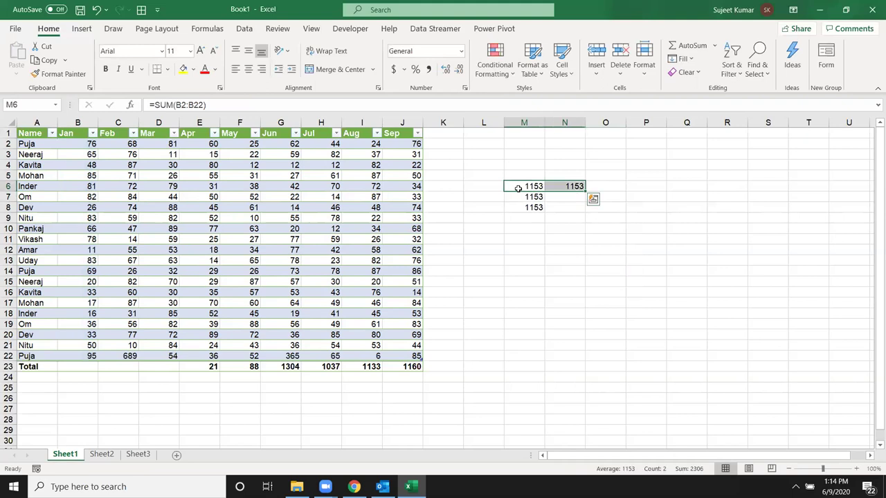
{"action": "key", "text": "ctrl+r"}
{"action": "key", "text": "Right"}
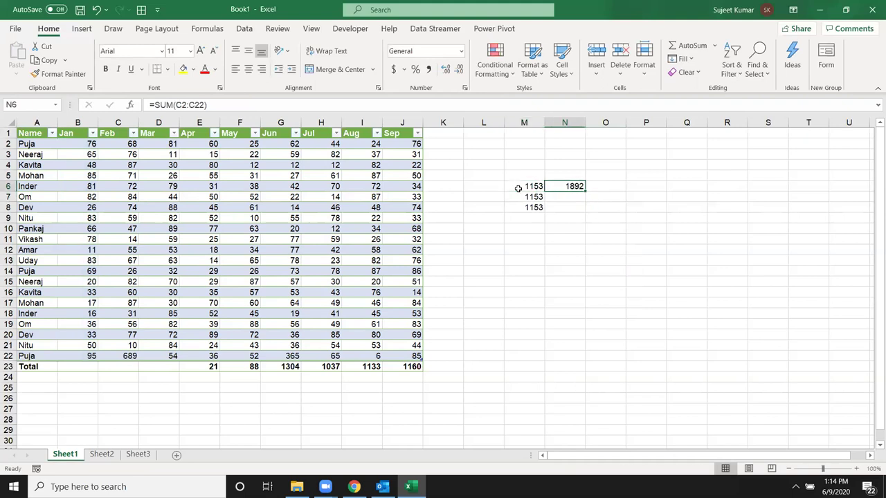
{"action": "key", "text": "F2"}
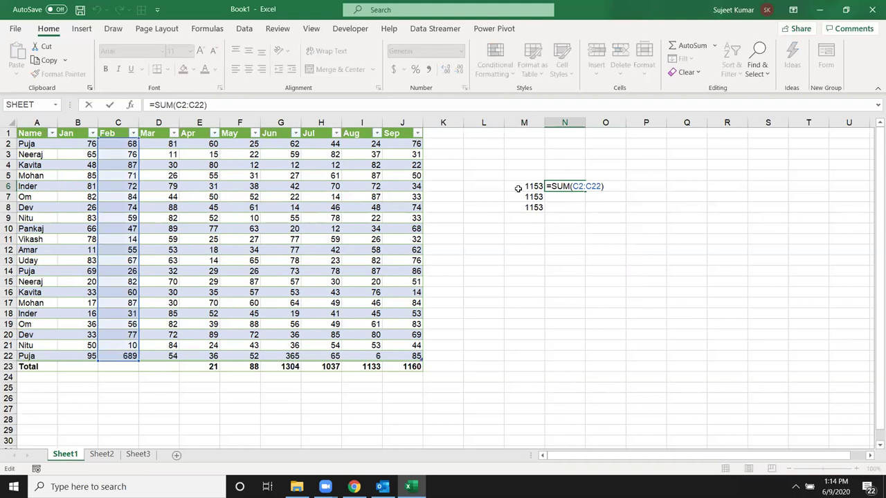
{"action": "key", "text": "Escape"}
Select M6:N8 and delete its sample totals
{"action": "key", "text": "Left"}
{"action": "key", "text": "shift+Right"}
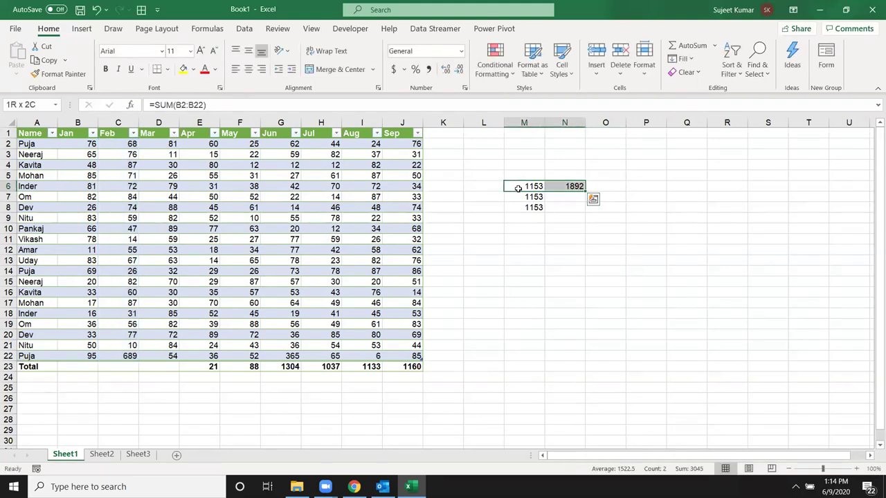
{"action": "key", "text": "shift+Down"}
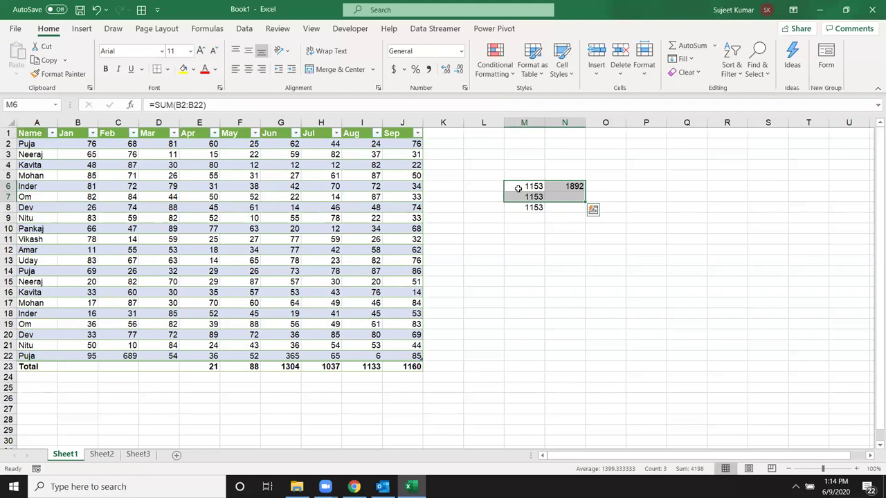
{"action": "key", "text": "shift+Down"}
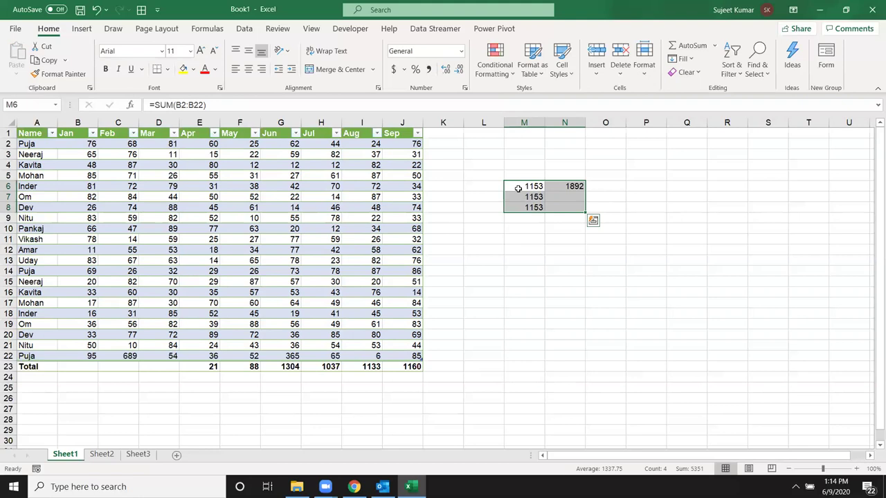
{"action": "key", "text": "Delete"}
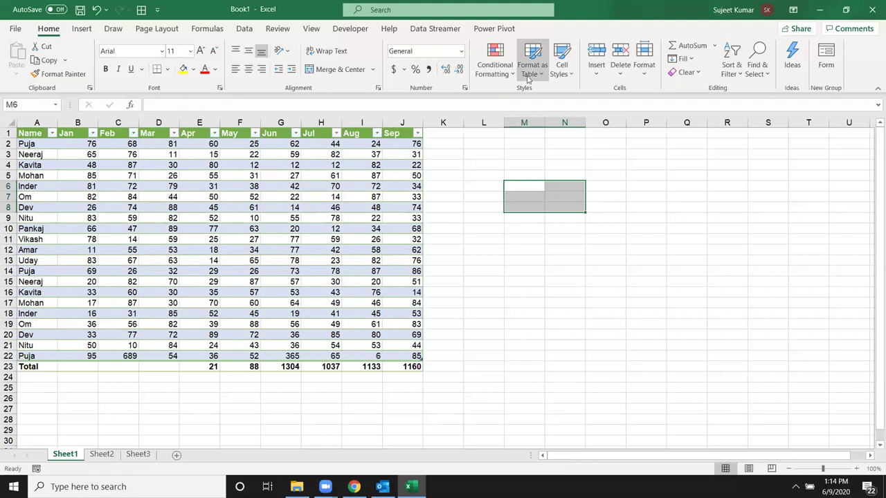
{"action": "left_click", "coordinate": [728, 237]}
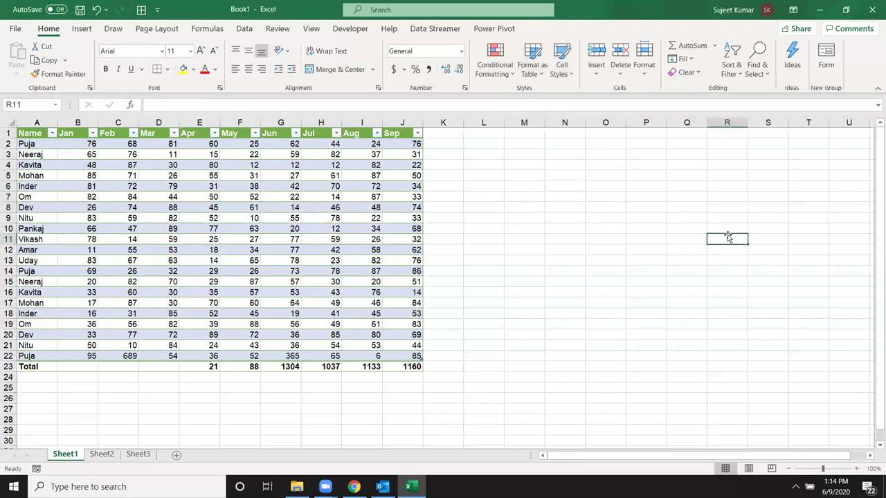
{"action": "left_click", "coordinate": [601, 77]}
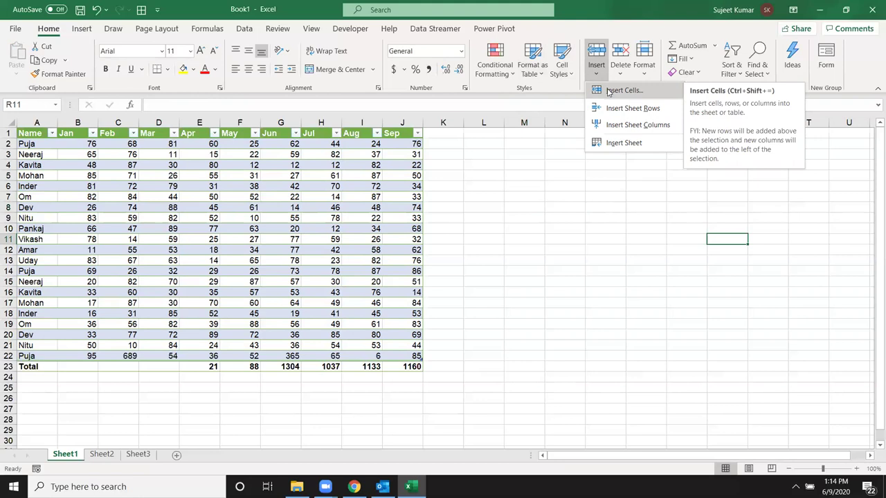
{"action": "key", "text": "Escape"}
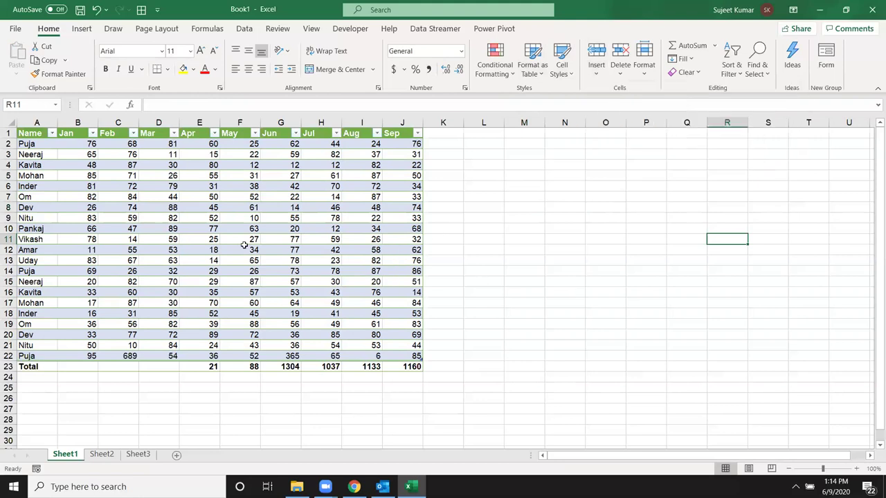
{"action": "left_click", "coordinate": [208, 217]}
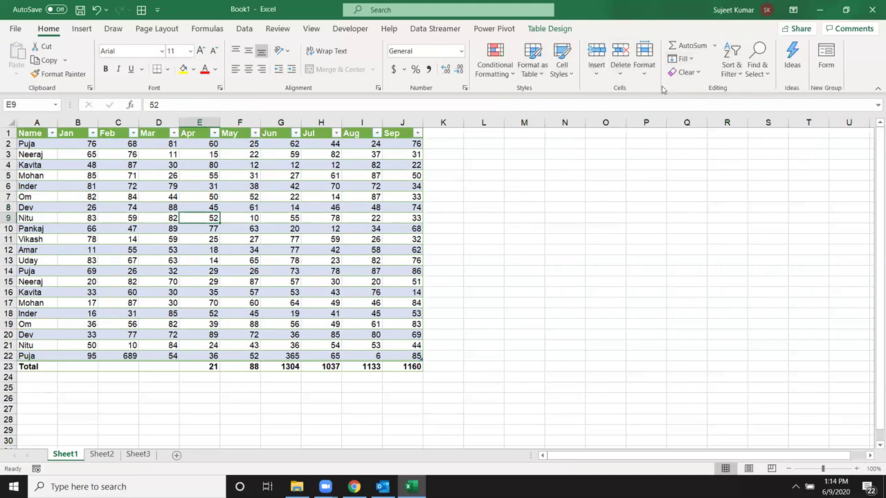
{"action": "left_click", "coordinate": [596, 69]}
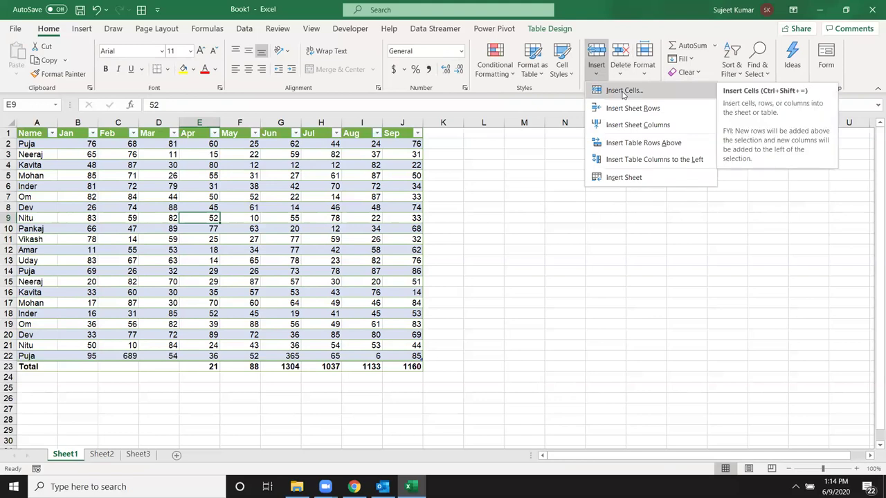
{"action": "left_click", "coordinate": [623, 92]}
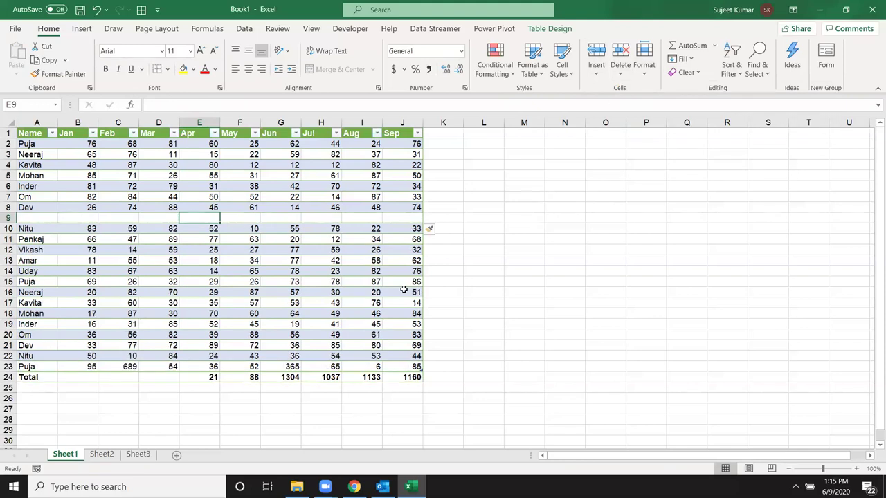
{"action": "key", "text": "ctrl+z"}
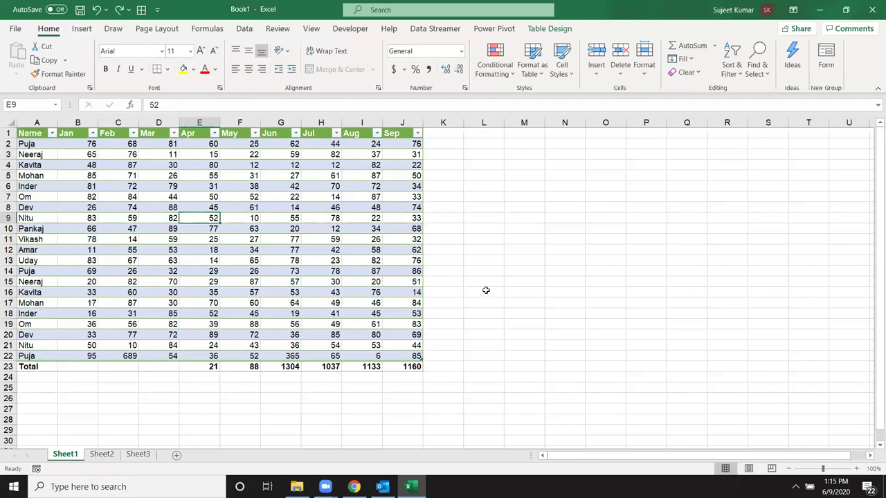
{"action": "key", "text": "ctrl+shift+plus"}
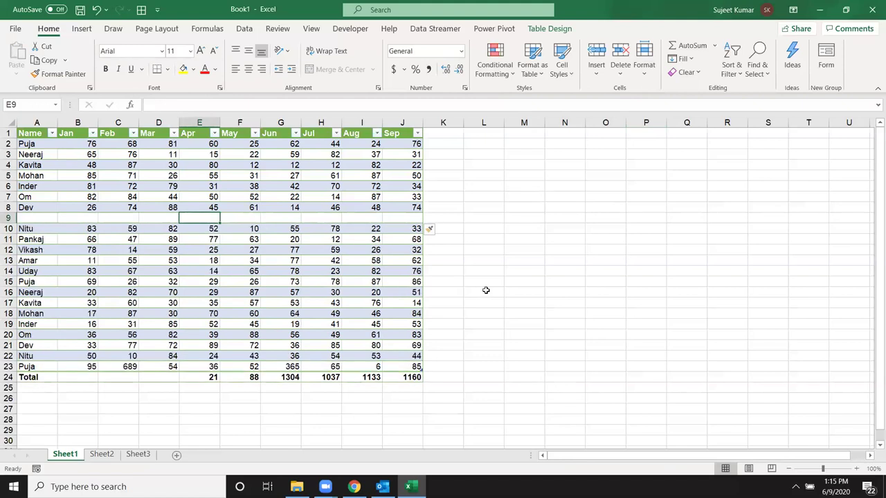
{"action": "key", "text": "ctrl+minus"}
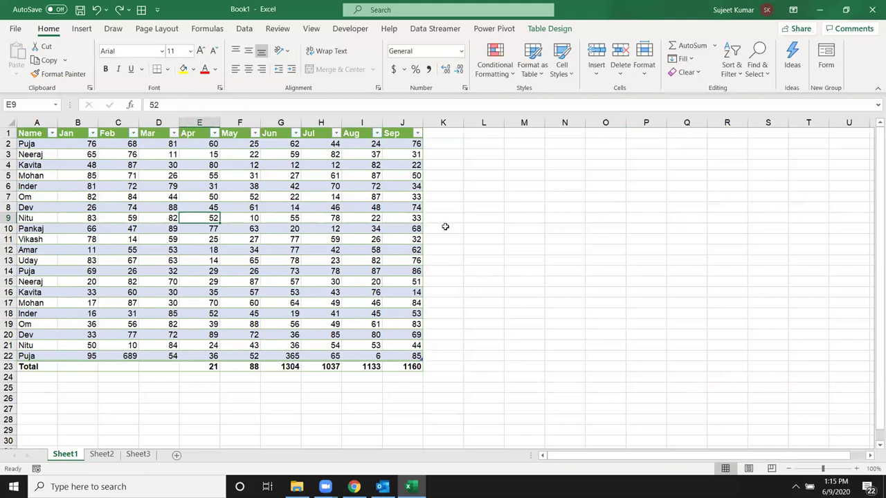
{"action": "left_click", "coordinate": [386, 218]}
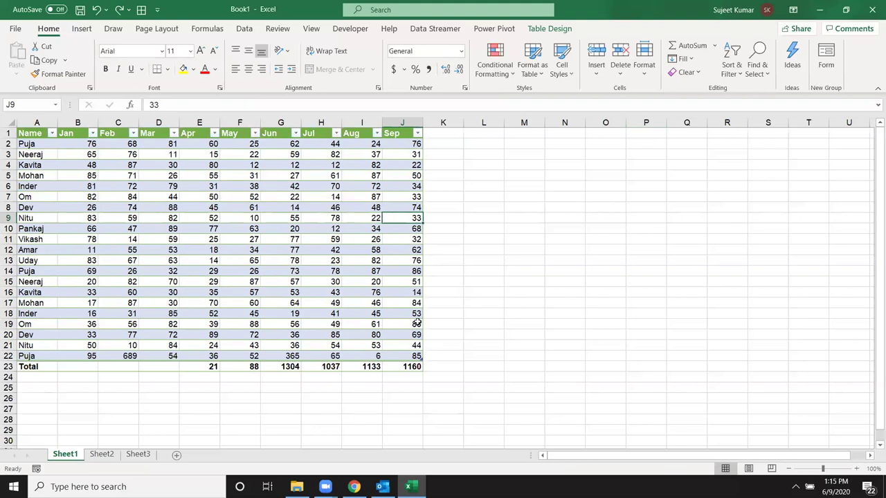
{"action": "left_click", "coordinate": [378, 260]}
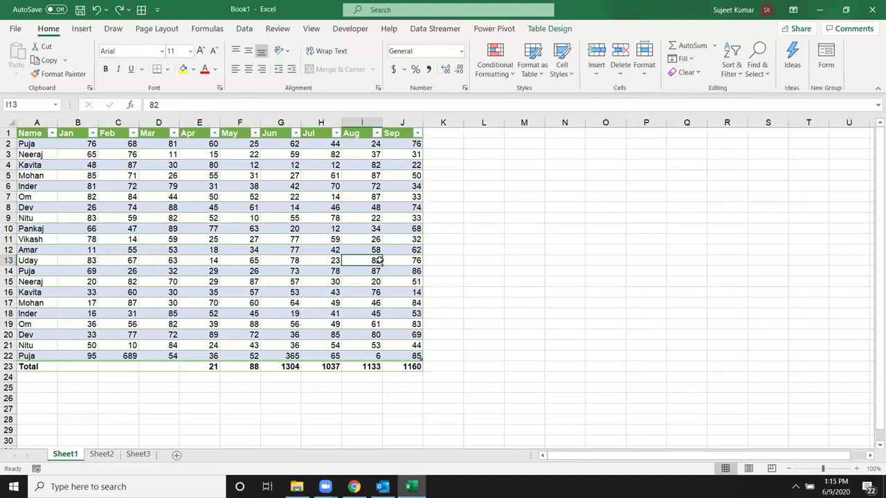
On Sheet2, insert a blank cell at E9 shifting the Apr scores down, then undo it
{"action": "left_click", "coordinate": [101, 454]}
{"action": "left_click_drag", "start_coordinate": [121, 187], "coordinate": [291, 270]}
{"action": "left_click", "coordinate": [208, 220]}
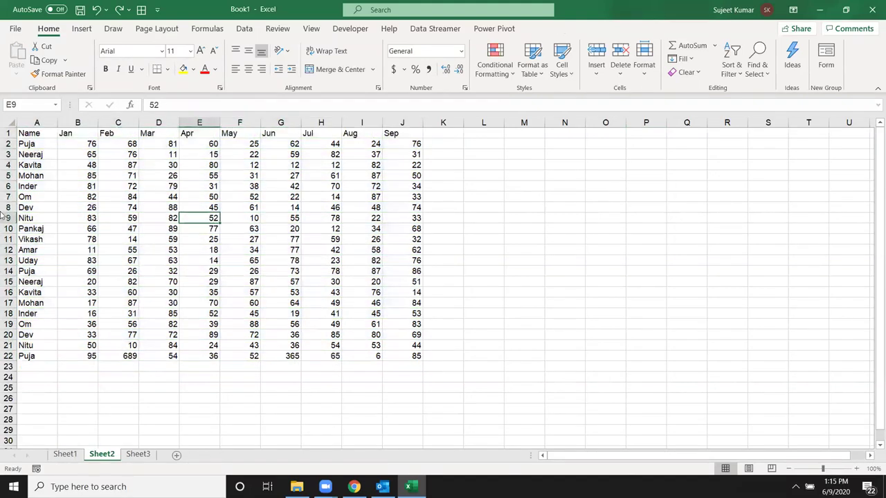
{"action": "key", "text": "ctrl+shift+plus"}
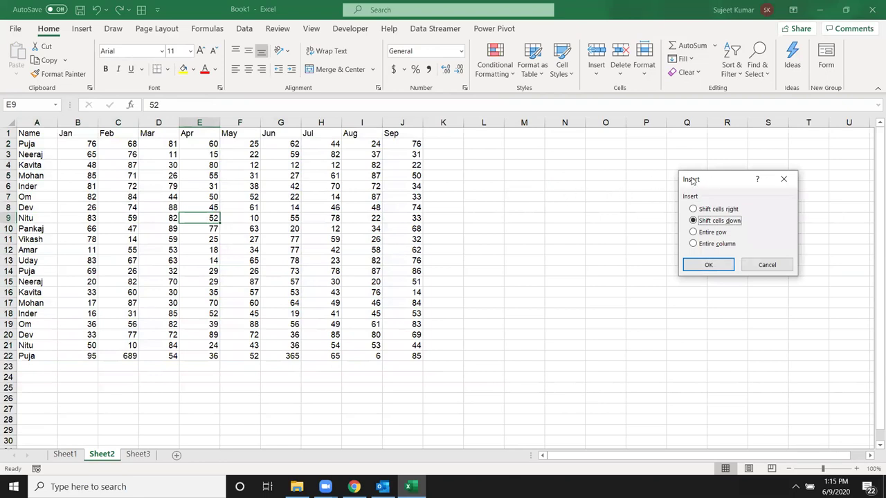
{"action": "left_click_drag", "start_coordinate": [691, 180], "coordinate": [454, 158]}
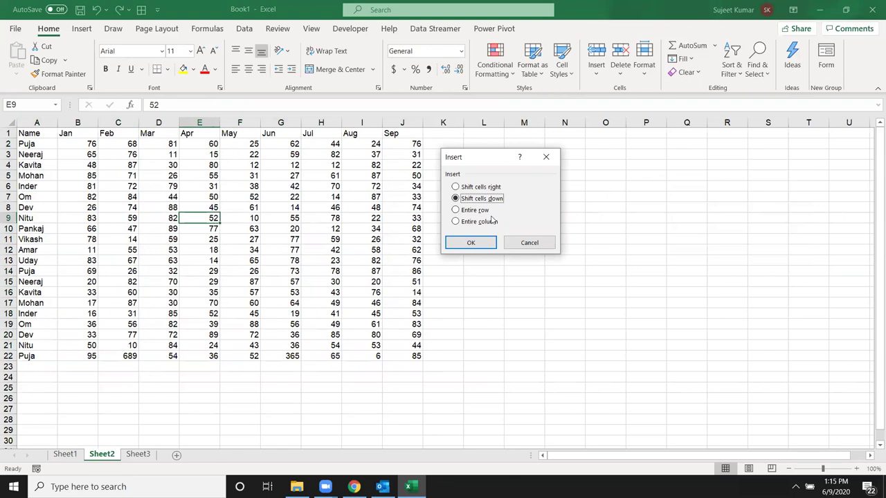
{"action": "left_click", "coordinate": [470, 243]}
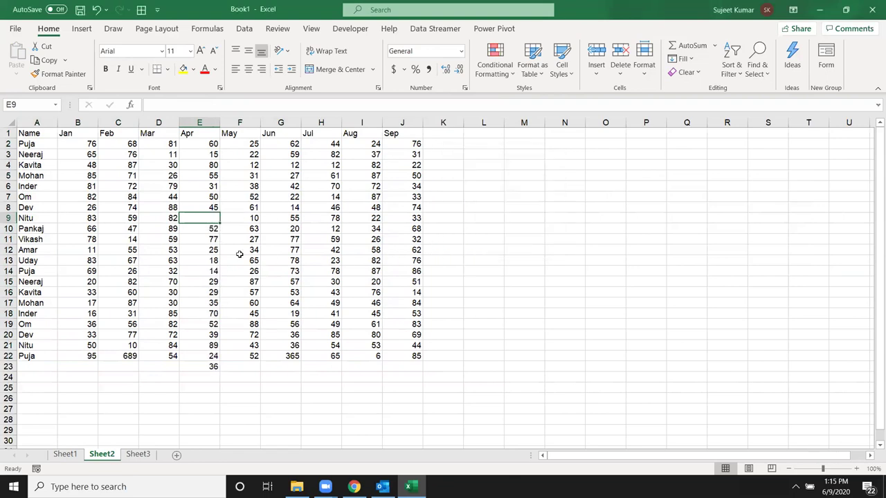
{"action": "left_click_drag", "start_coordinate": [212, 229], "coordinate": [206, 366]}
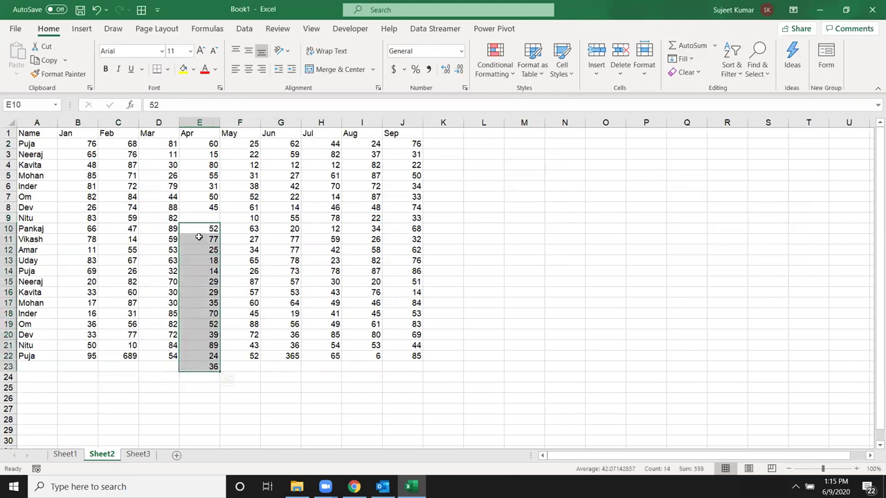
{"action": "left_click_drag", "start_coordinate": [201, 222], "coordinate": [201, 232]}
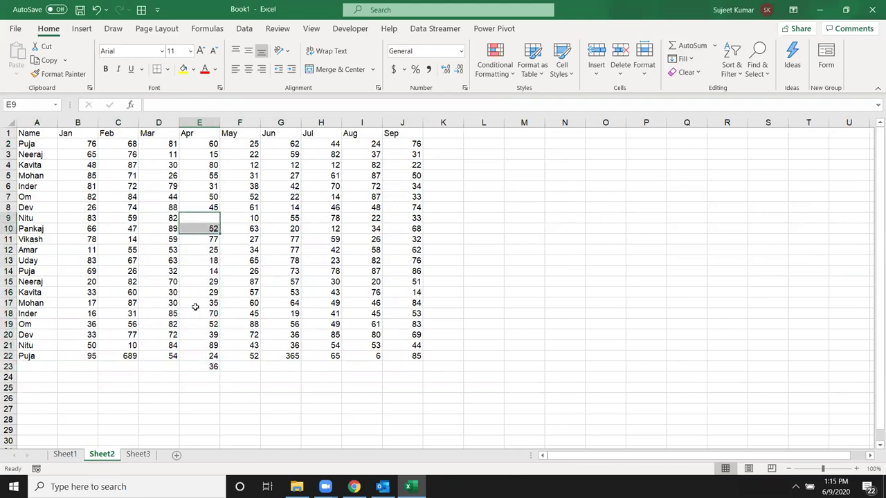
{"action": "left_click", "coordinate": [214, 221]}
{"action": "key", "text": "ctrl+z"}
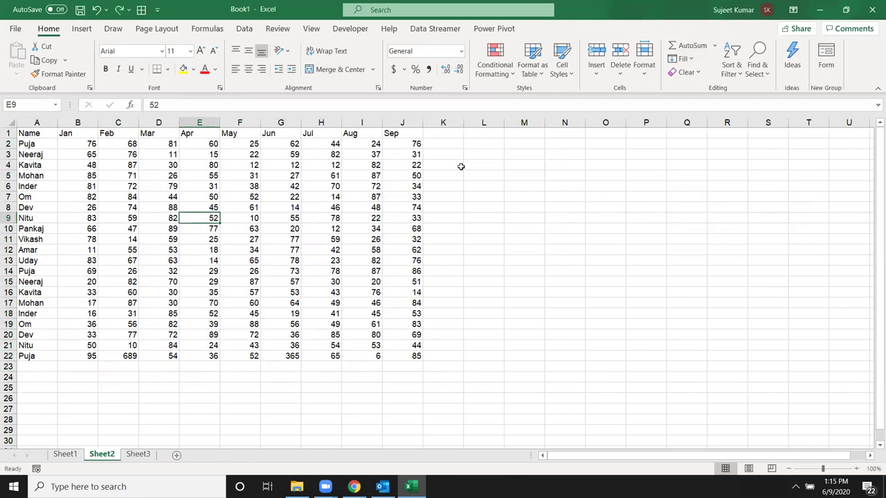
Insert a blank cell at E9 shifting row 9 right, then undo to restore 52
{"action": "key", "text": "ctrl+shift+plus"}
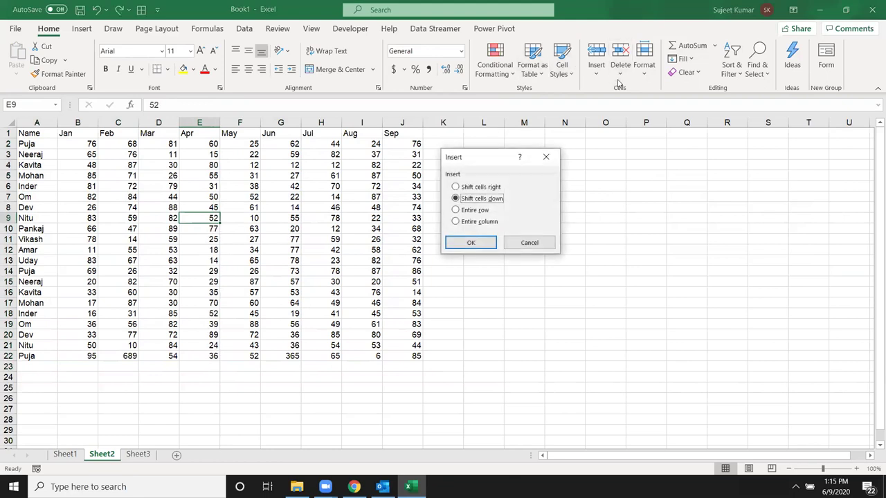
{"action": "left_click", "coordinate": [485, 186]}
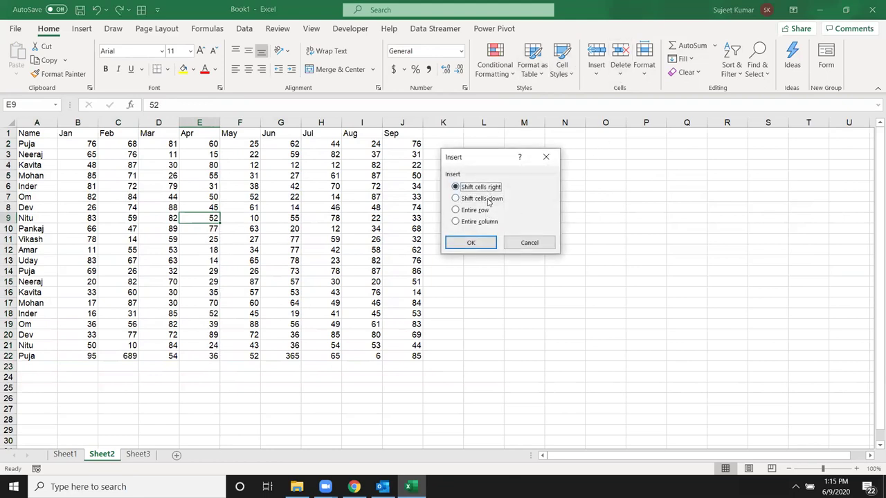
{"action": "left_click", "coordinate": [490, 244]}
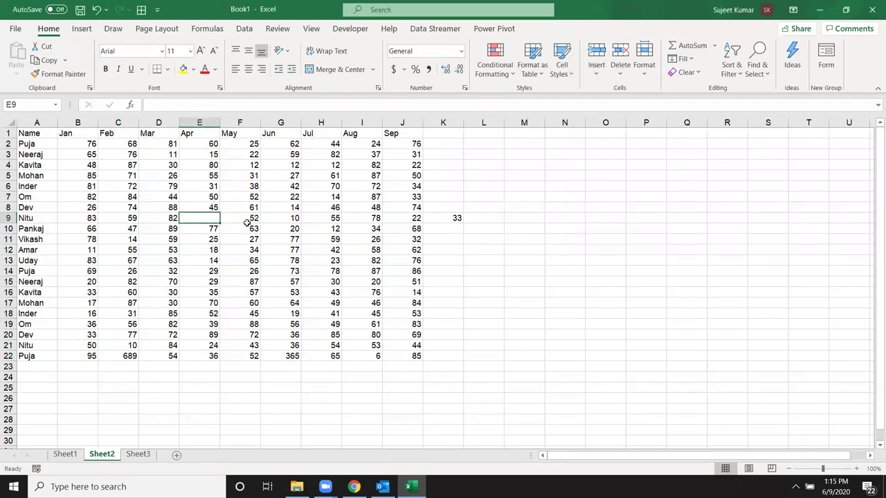
{"action": "left_click_drag", "start_coordinate": [244, 220], "coordinate": [457, 218]}
{"action": "left_click", "coordinate": [202, 234]}
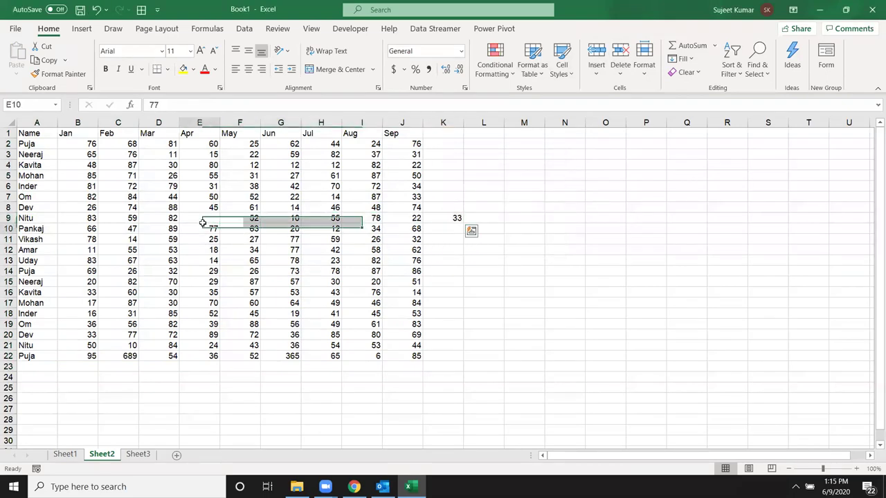
{"action": "key", "text": "Up"}
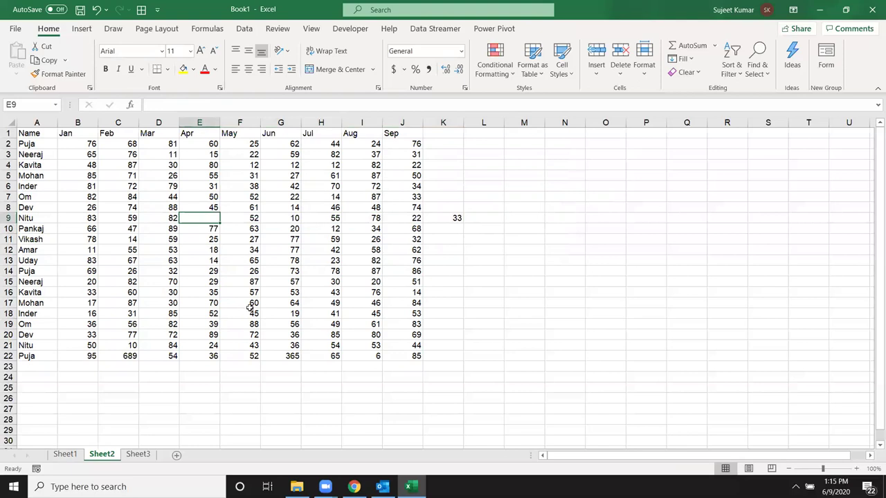
{"action": "key", "text": "ctrl+z"}
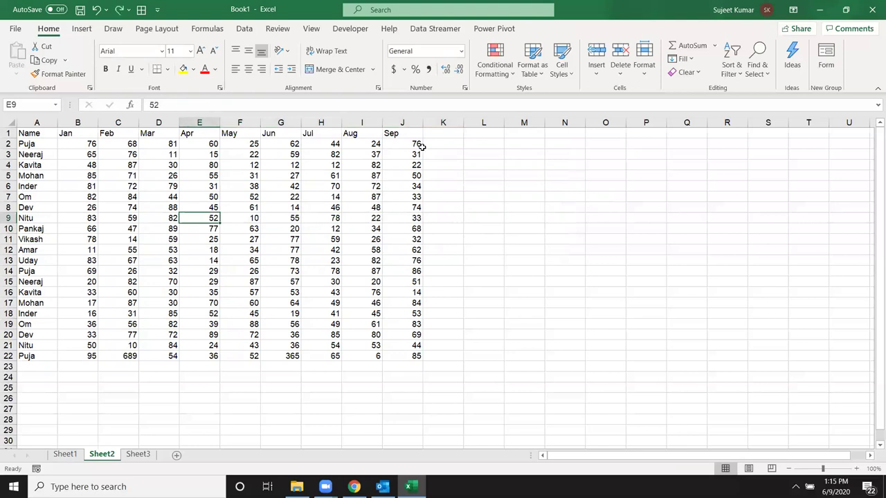
{"action": "left_click", "coordinate": [598, 77]}
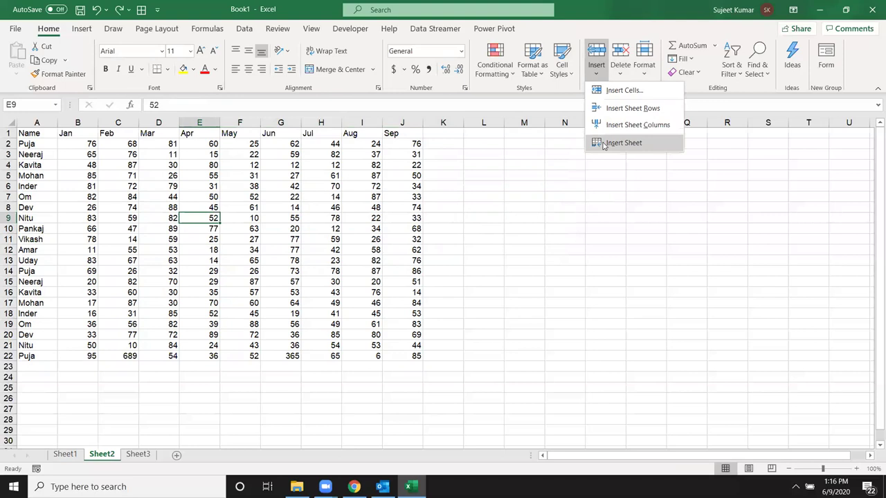
{"action": "left_click", "coordinate": [512, 202]}
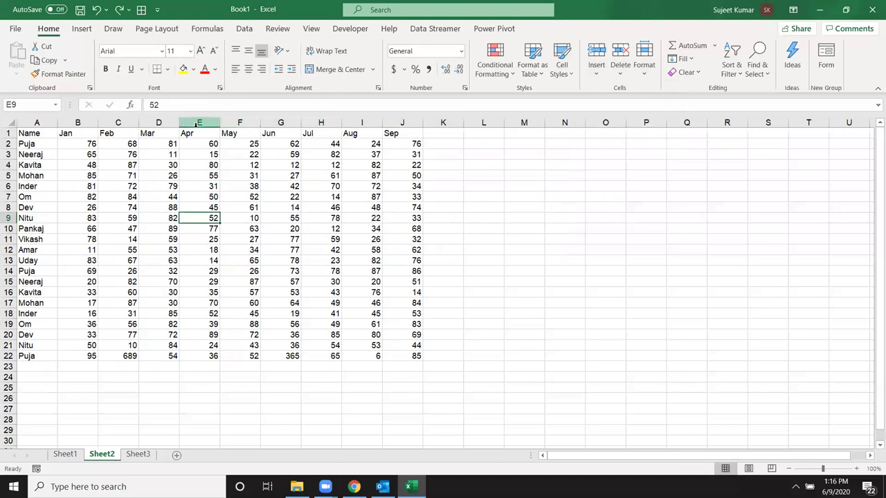
{"action": "right_click", "coordinate": [196, 124]}
{"action": "key", "text": "Escape"}
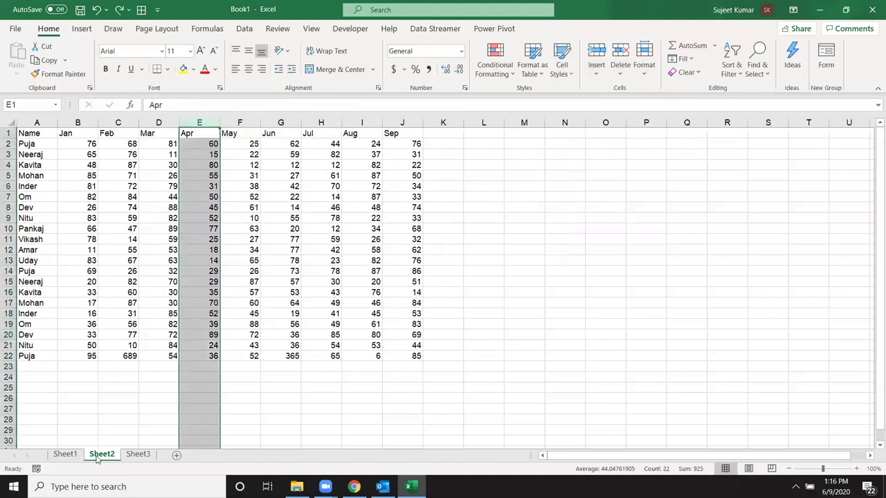
{"action": "right_click", "coordinate": [98, 457]}
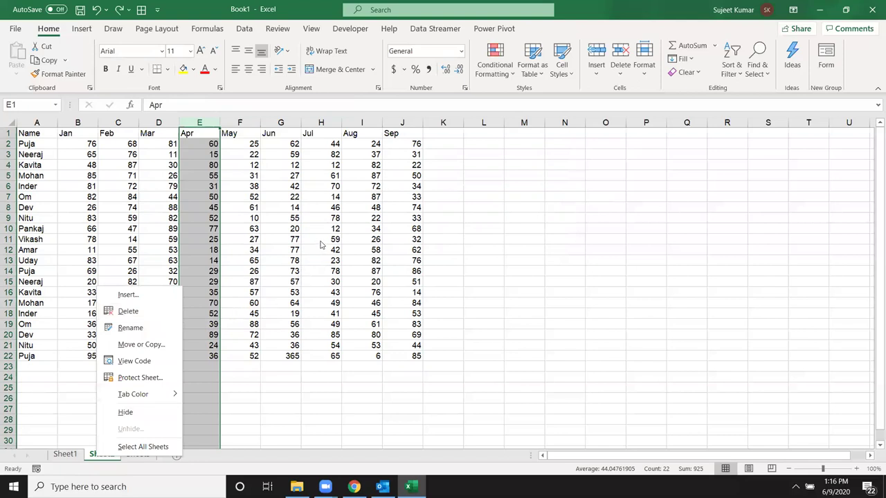
{"action": "key", "text": "Escape"}
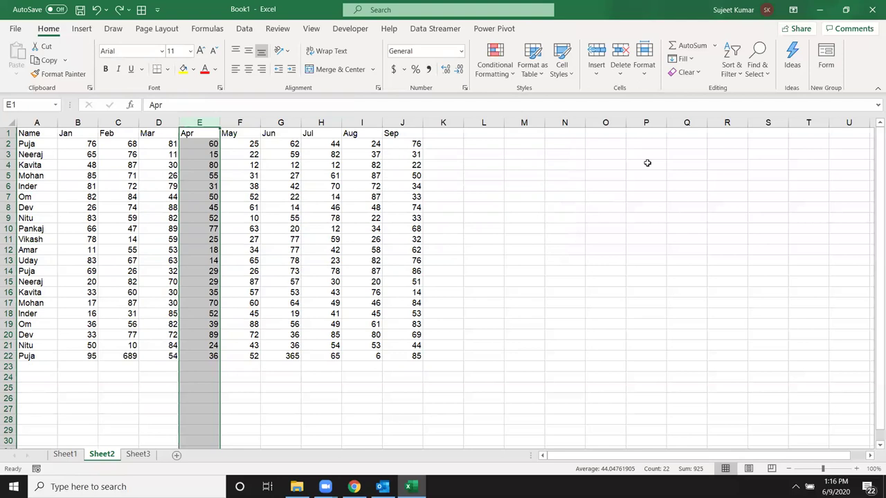
{"action": "left_click", "coordinate": [626, 81]}
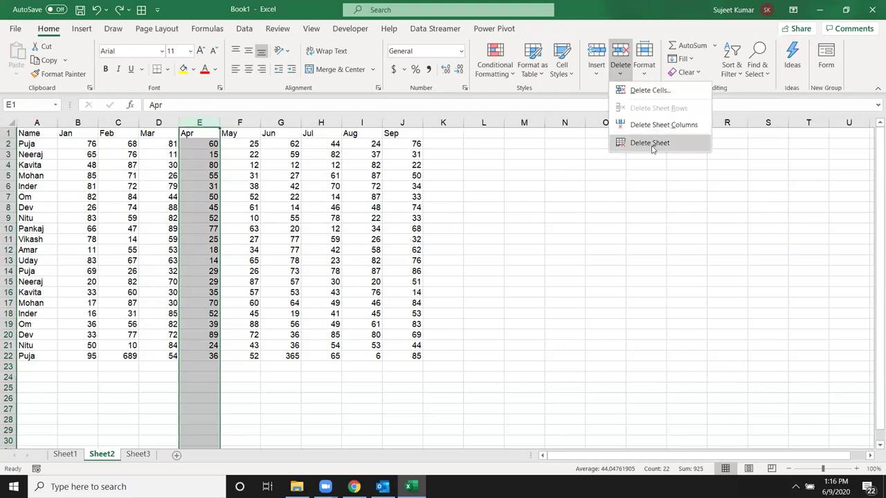
{"action": "left_click", "coordinate": [355, 182]}
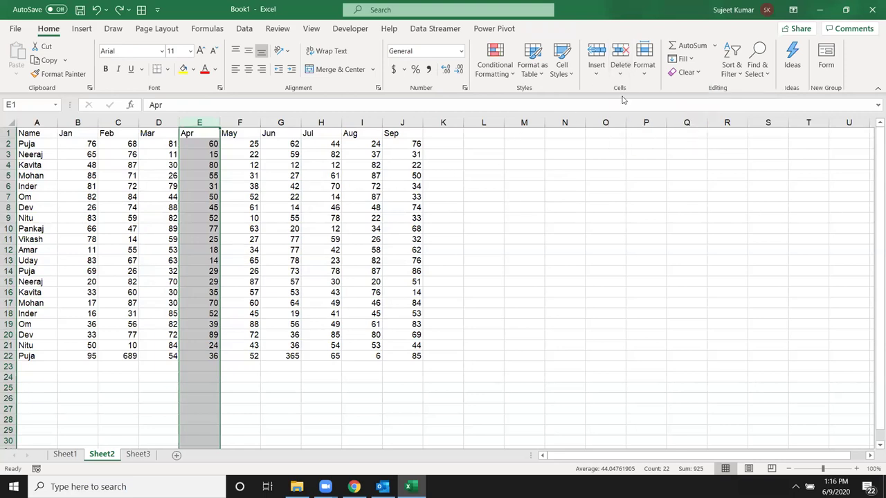
{"action": "left_click", "coordinate": [315, 165]}
{"action": "right_click", "coordinate": [317, 124]}
{"action": "key", "text": "Escape"}
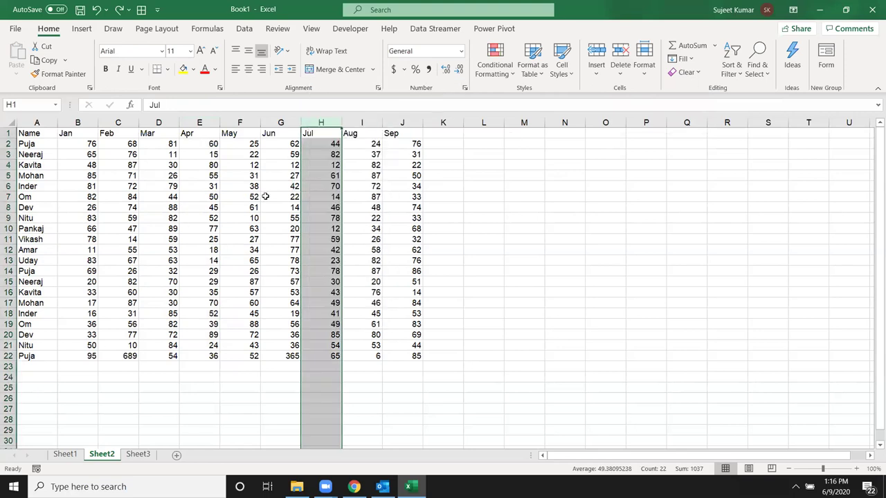
{"action": "left_click", "coordinate": [222, 237]}
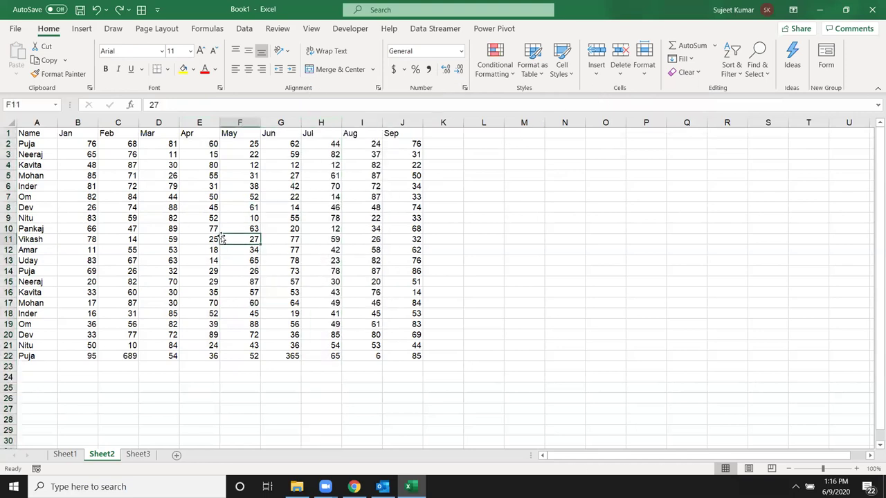
{"action": "left_click", "coordinate": [653, 74]}
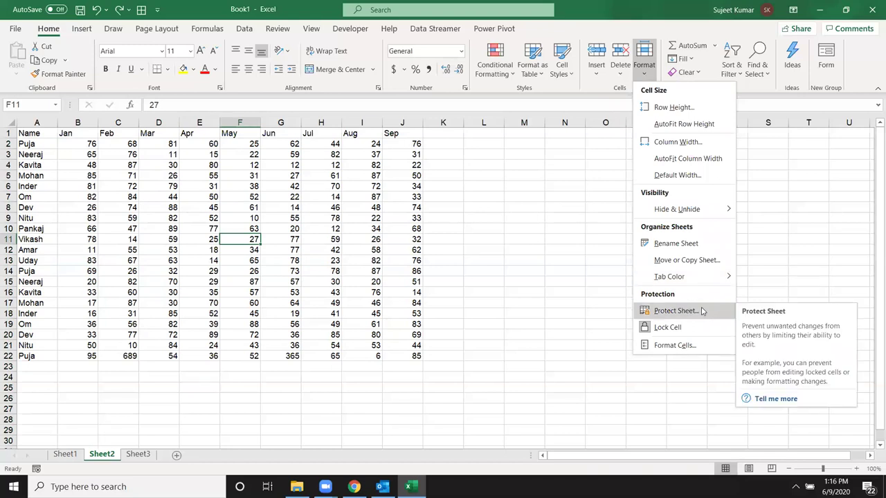
{"action": "left_click", "coordinate": [692, 352]}
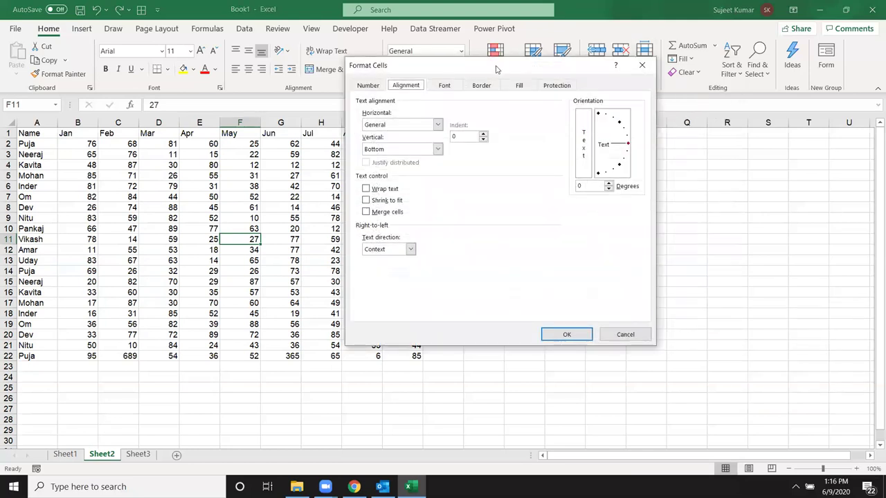
{"action": "left_click_drag", "start_coordinate": [495, 69], "coordinate": [389, 129]}
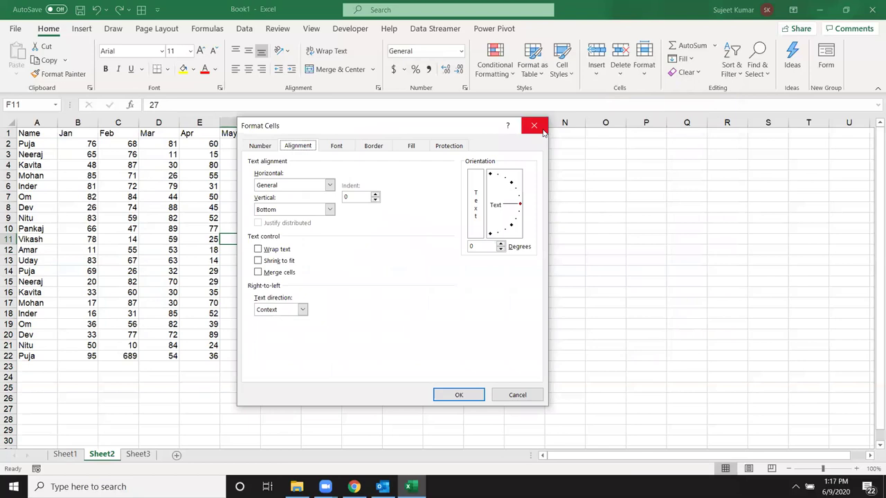
{"action": "left_click", "coordinate": [533, 125]}
{"action": "left_click", "coordinate": [651, 78]}
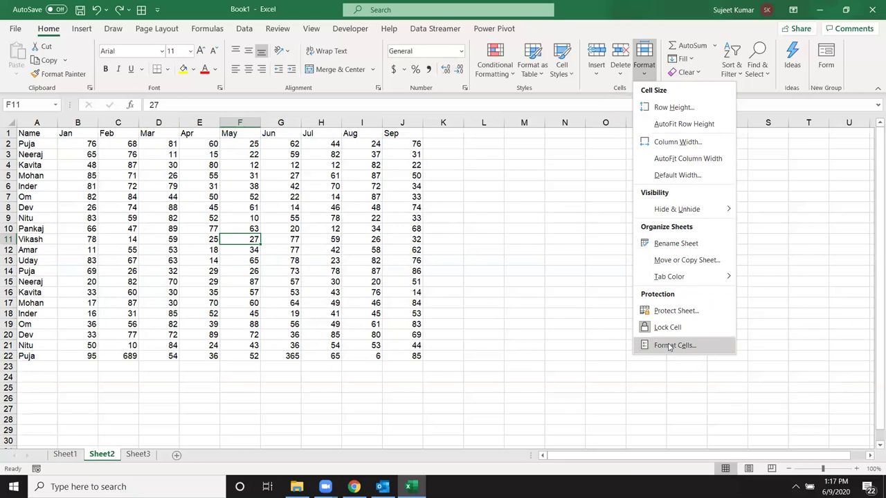
{"action": "left_click", "coordinate": [670, 346]}
{"action": "left_click", "coordinate": [458, 146]}
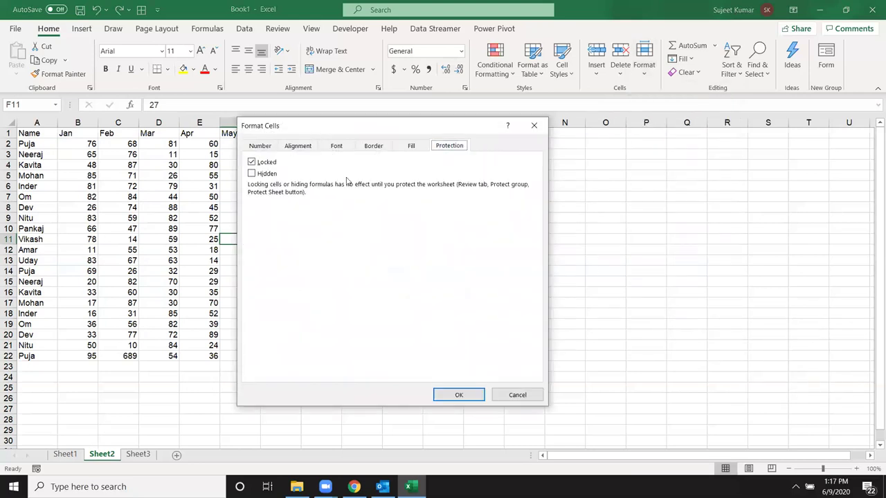
{"action": "left_click", "coordinate": [544, 130]}
{"action": "mouse_move", "coordinate": [66, 133]}
{"action": "left_mouse_down"}
{"action": "mouse_move", "coordinate": [420, 367]}
{"action": "mouse_move", "coordinate": [420, 357]}
{"action": "left_mouse_up"}
{"action": "left_click", "coordinate": [648, 80]}
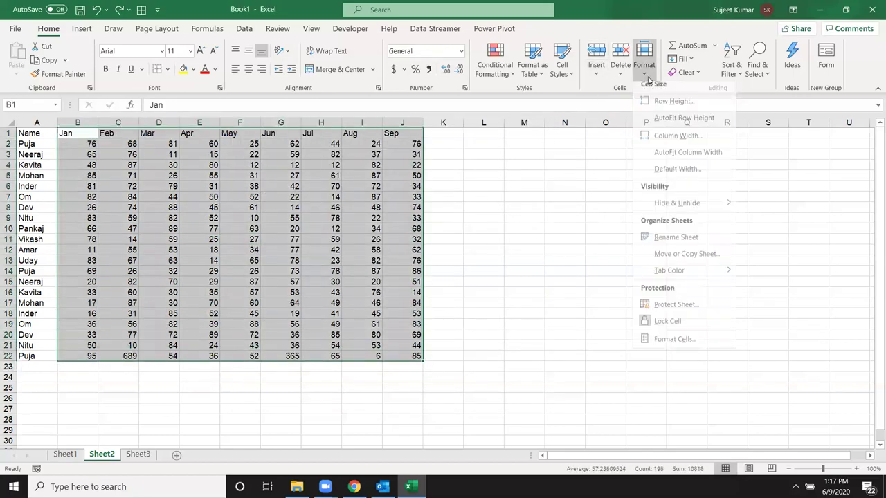
{"action": "left_click", "coordinate": [666, 336]}
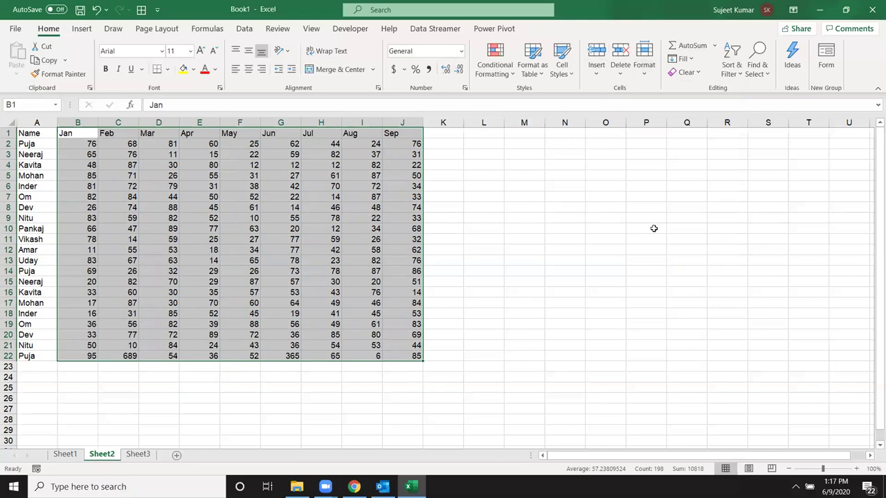
{"action": "left_click", "coordinate": [645, 66]}
{"action": "right_click", "coordinate": [277, 127]}
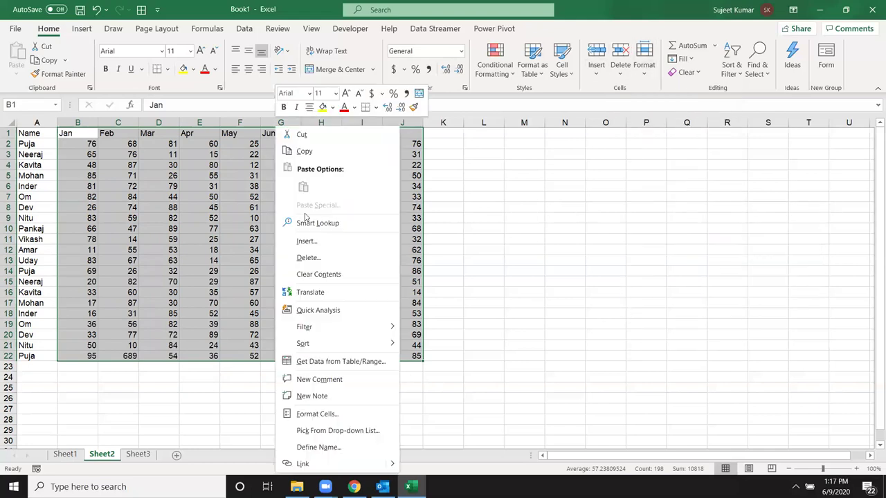
{"action": "left_click", "coordinate": [324, 415]}
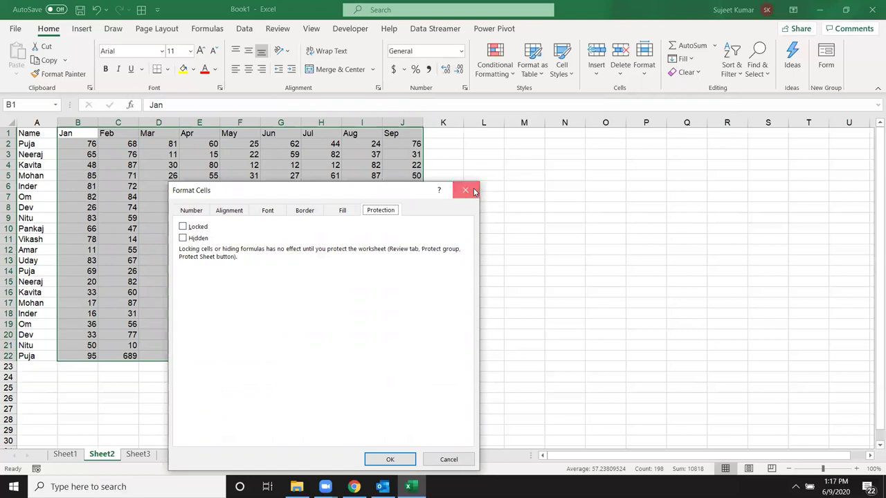
{"action": "left_click", "coordinate": [471, 191]}
{"action": "left_click", "coordinate": [649, 83]}
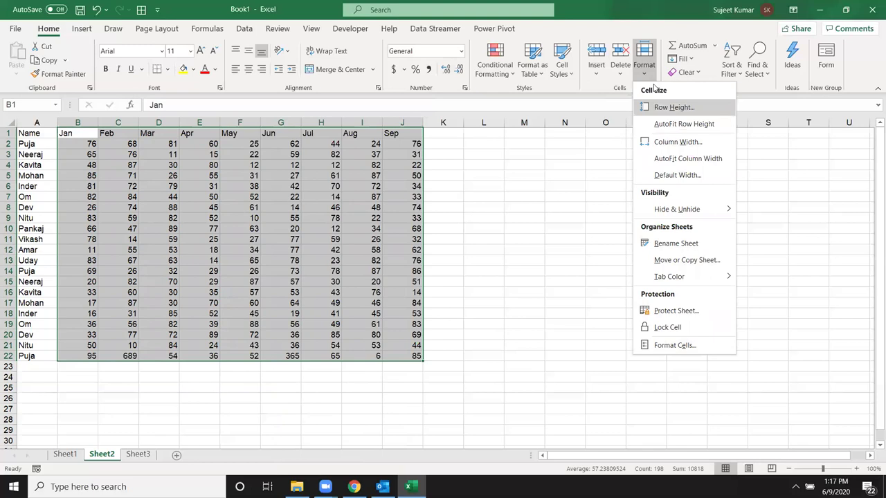
{"action": "left_click", "coordinate": [510, 203]}
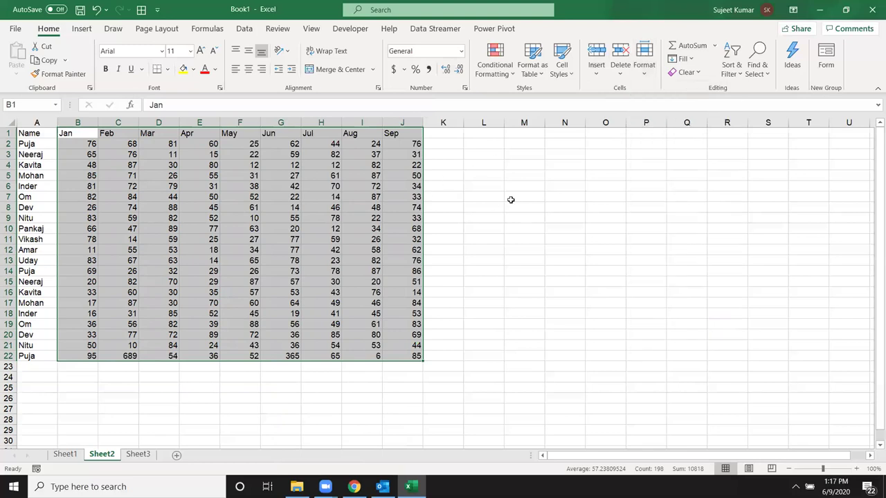
{"action": "left_click", "coordinate": [499, 235]}
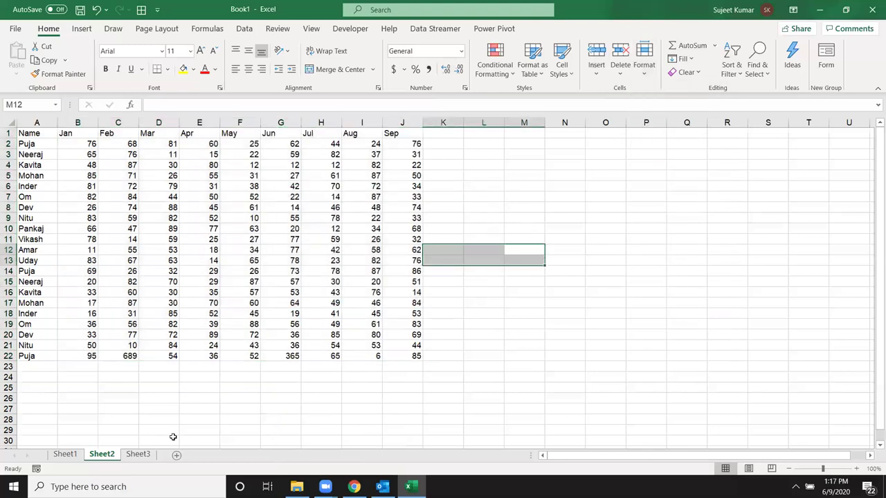
Switch to the empty Sheet3 and glance at the Conditional Formatting rules list
{"action": "left_click", "coordinate": [138, 455]}
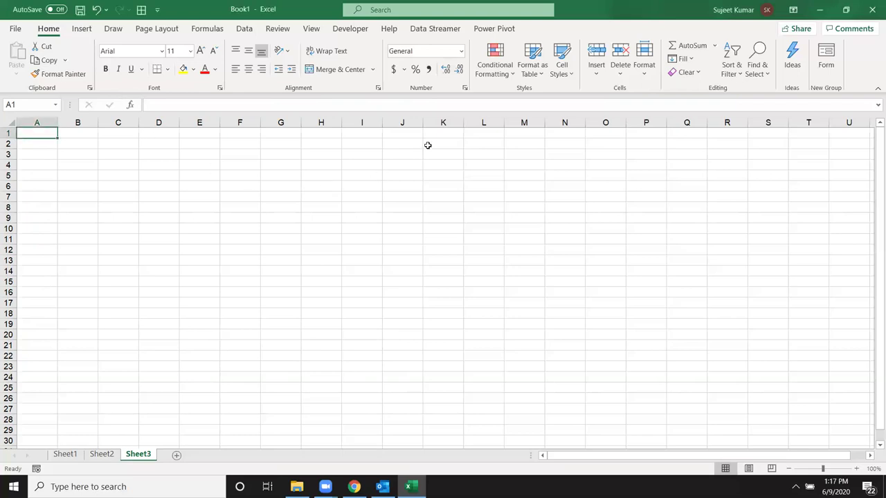
{"action": "left_click", "coordinate": [495, 69]}
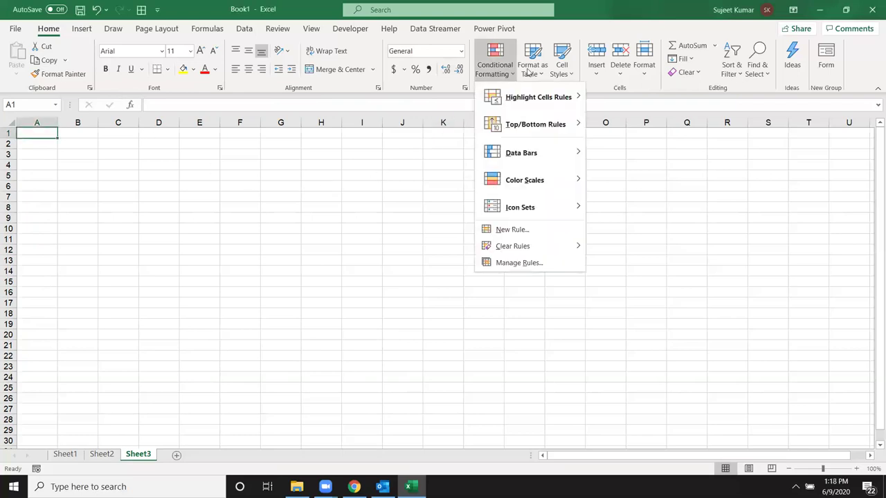
Enter 85, 36, 52, 36, 63, 36 down cells A1:A6 on Sheet3
{"action": "left_click", "coordinate": [25, 146]}
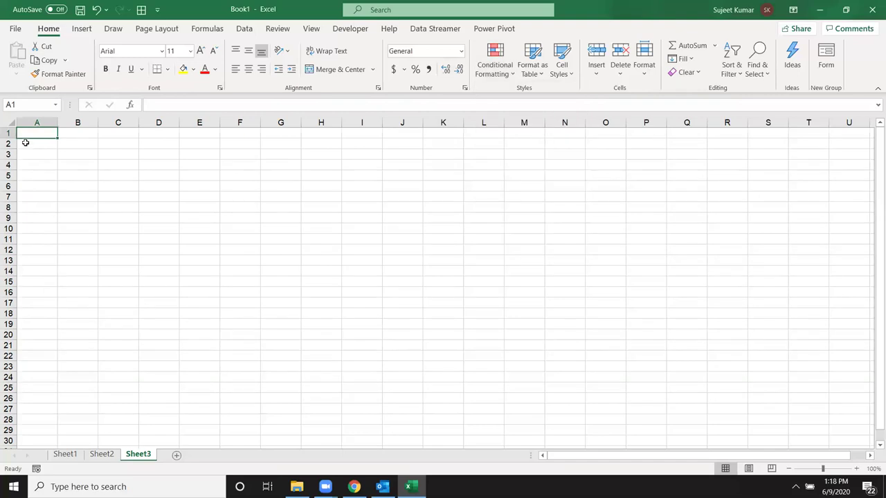
{"action": "type", "text": "85 36"}
{"action": "key", "text": "Return"}
{"action": "type", "text": "52"}
{"action": "key", "text": "Return"}
{"action": "type", "text": "36"}
{"action": "key", "text": "Return"}
{"action": "type", "text": "63"}
{"action": "key", "text": "Return"}
{"action": "type", "text": "36"}
{"action": "key", "text": "Return"}
Total A1:A6 in A7 with =SUM, then redo it via AutoSum (Alt+=) showing 308
{"action": "type", "text": "=SUM"}
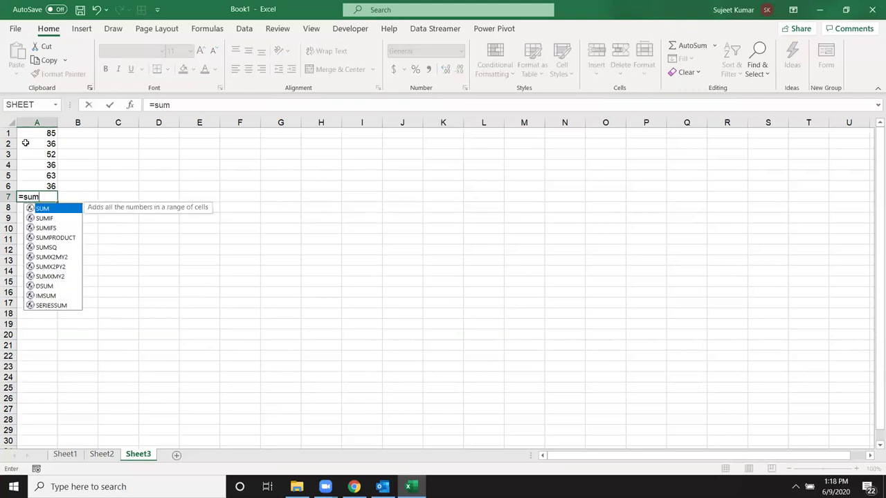
{"action": "type", "text": "("}
{"action": "key", "text": "Up"}
{"action": "key", "text": "shift+Up"}
{"action": "key", "text": "shift+Up"}
{"action": "key", "text": "shift+Up"}
{"action": "key", "text": "shift+Up"}
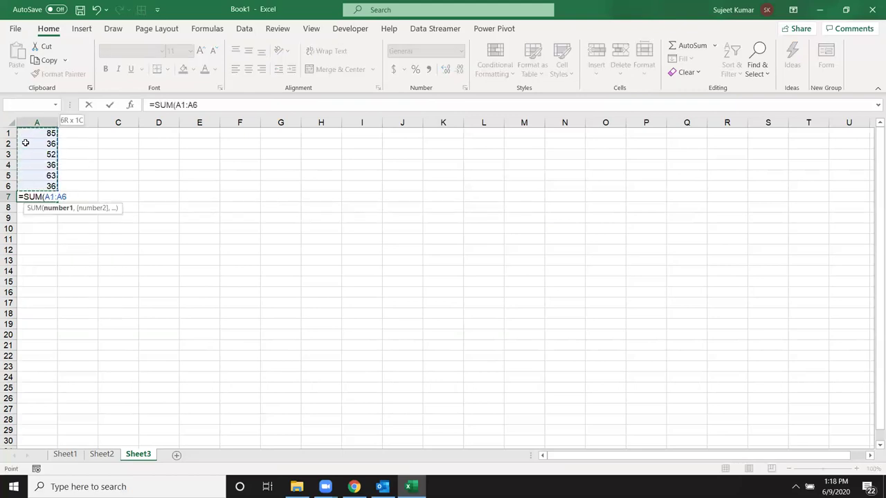
{"action": "key", "text": "Return"}
{"action": "key", "text": "ctrl+z"}
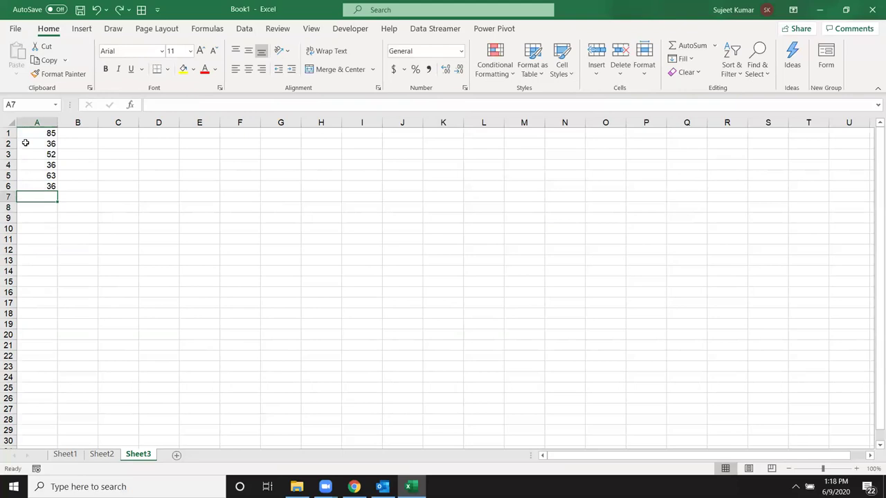
{"action": "key", "text": "alt+equal"}
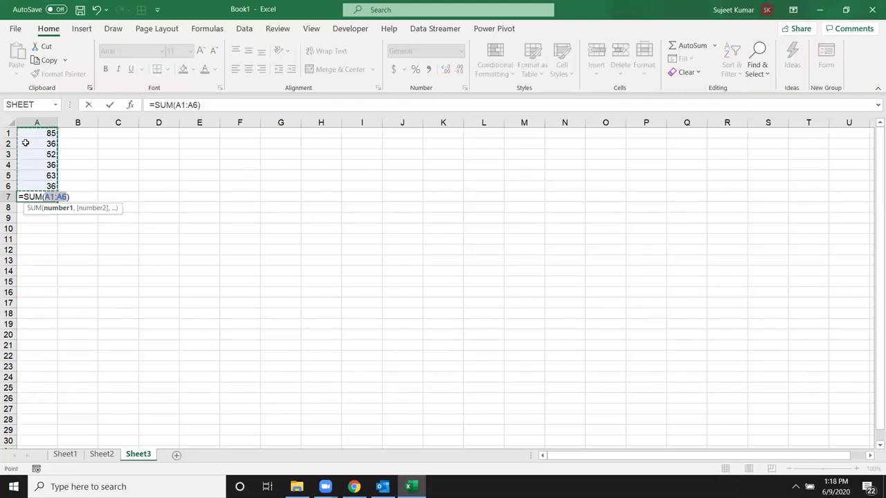
{"action": "key", "text": "ctrl+Return"}
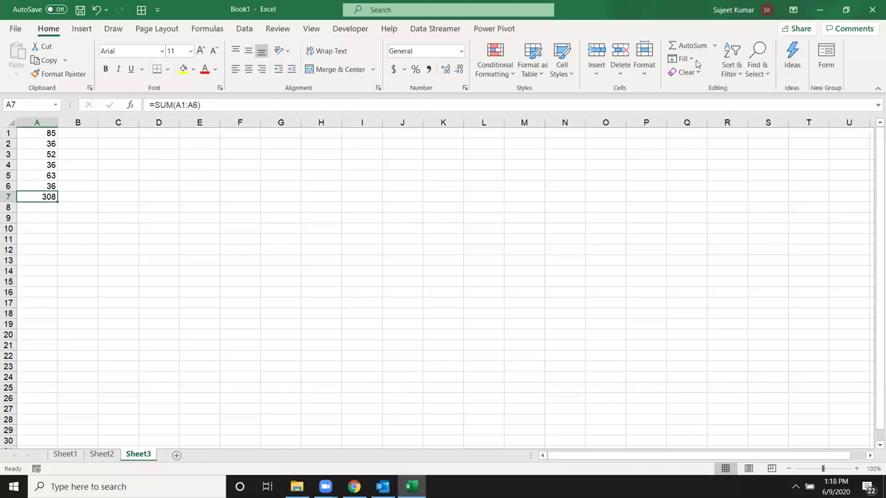
Replace the A7 total with an AutoSum Average of A1:A6, giving 51.33333
{"action": "left_click", "coordinate": [715, 51]}
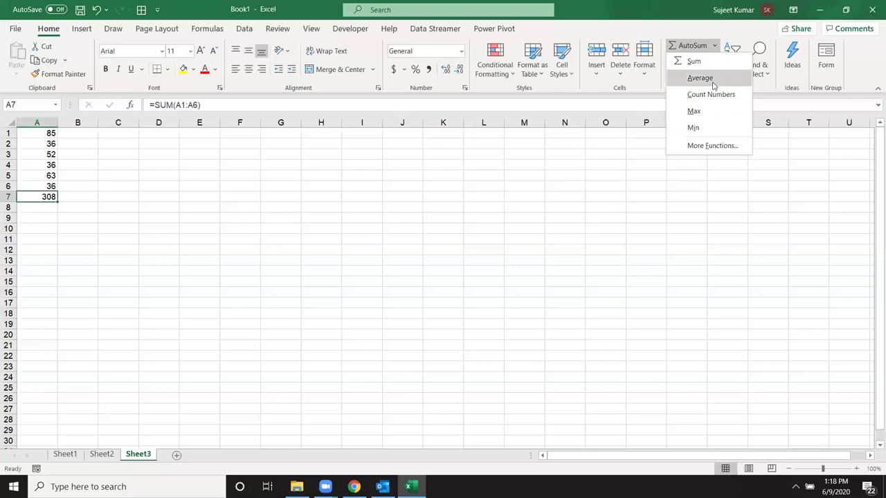
{"action": "left_click", "coordinate": [713, 80]}
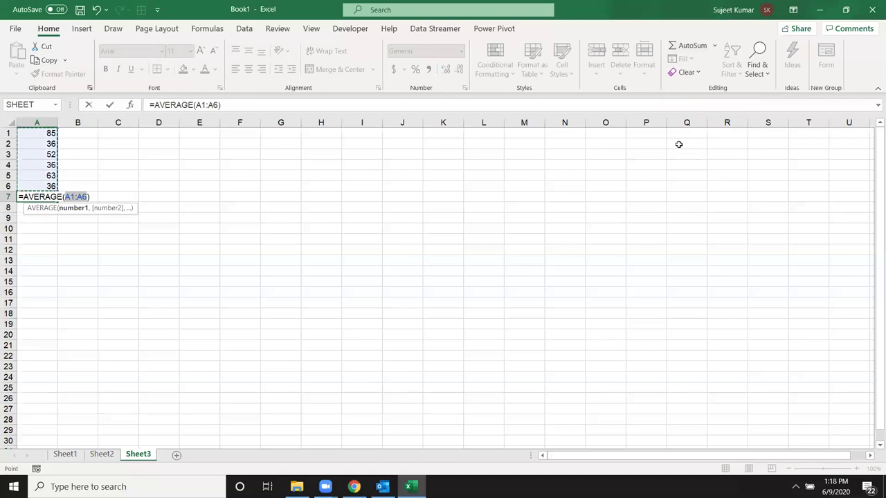
{"action": "key", "text": "Return"}
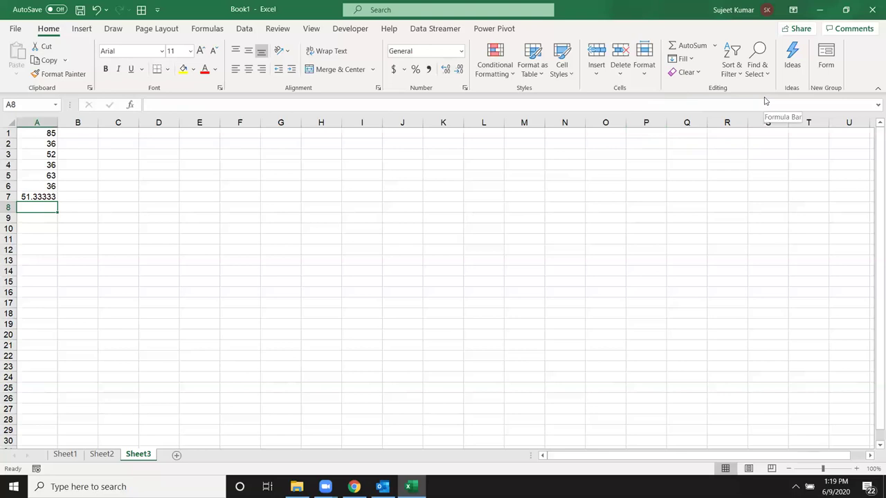
Enter the value 20 in cell G2 on Sheet3
{"action": "left_click", "coordinate": [690, 59]}
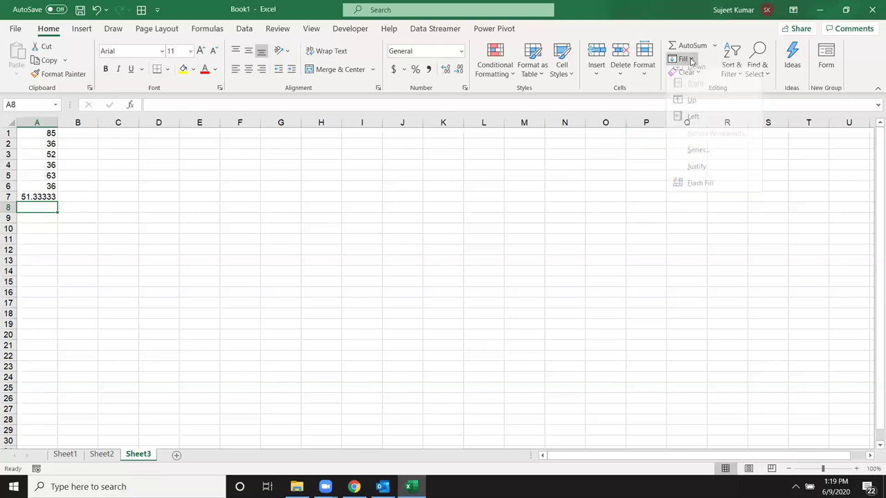
{"action": "left_click", "coordinate": [384, 185]}
{"action": "left_click", "coordinate": [300, 145]}
{"action": "type", "text": "20"}
{"action": "key", "text": "Return"}
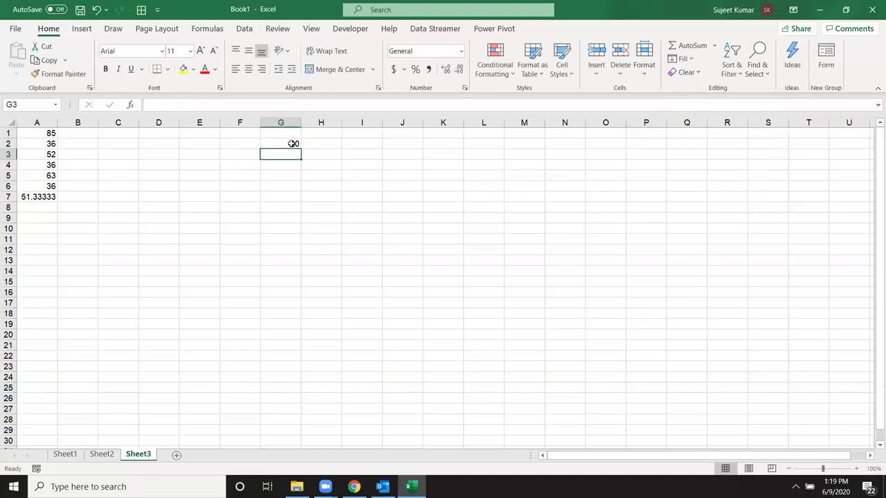
Fill 20 down G2:G10, then right across into H2:H10
{"action": "left_click_drag", "start_coordinate": [292, 143], "coordinate": [285, 228]}
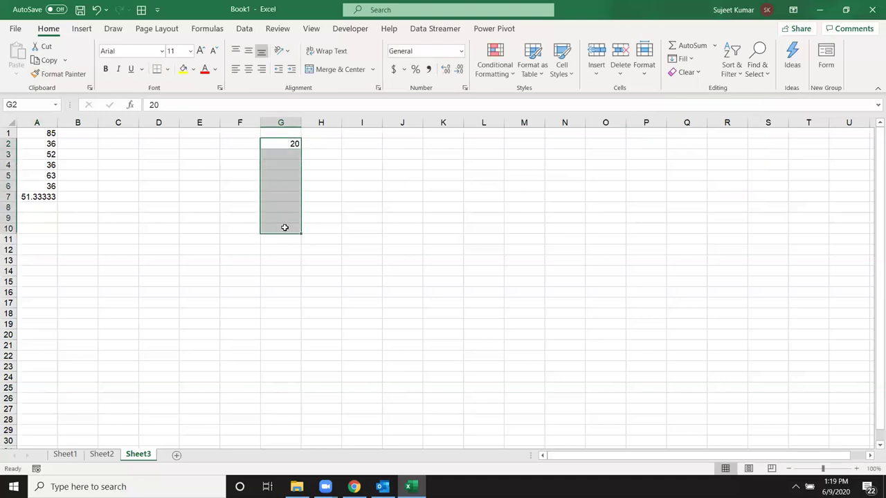
{"action": "left_click", "coordinate": [689, 59]}
{"action": "left_click", "coordinate": [693, 74]}
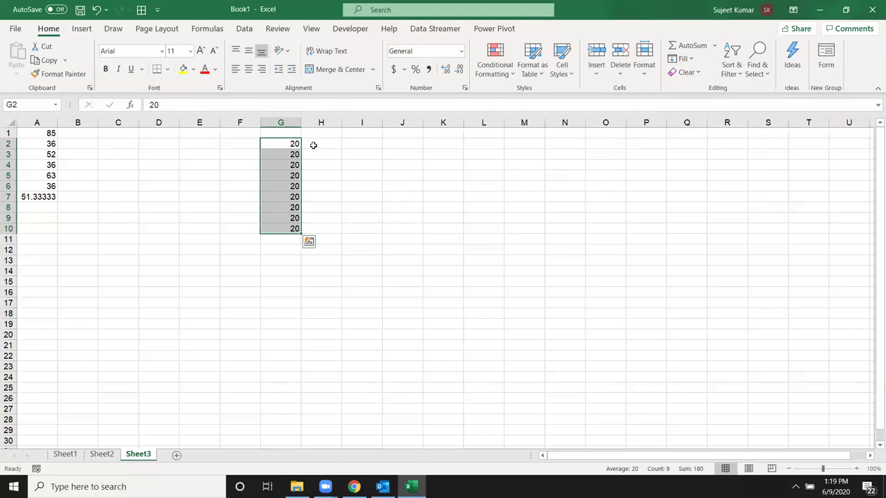
{"action": "left_click_drag", "start_coordinate": [296, 143], "coordinate": [314, 232]}
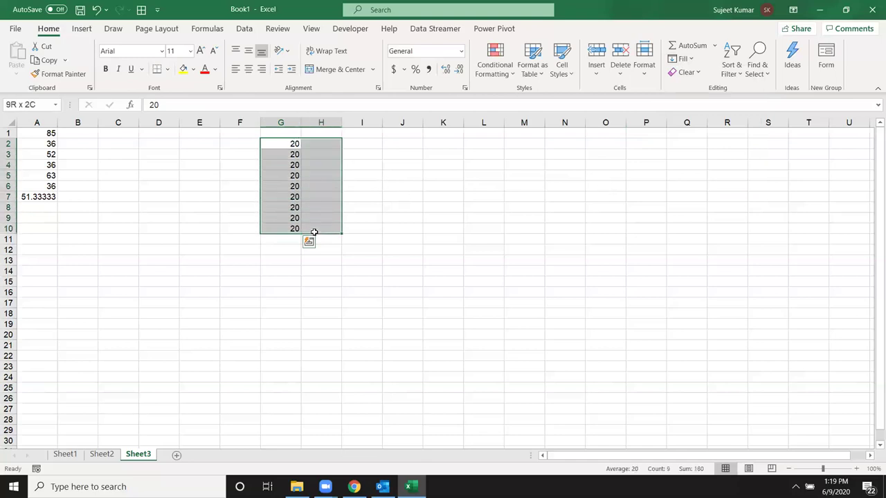
{"action": "left_click", "coordinate": [684, 59]}
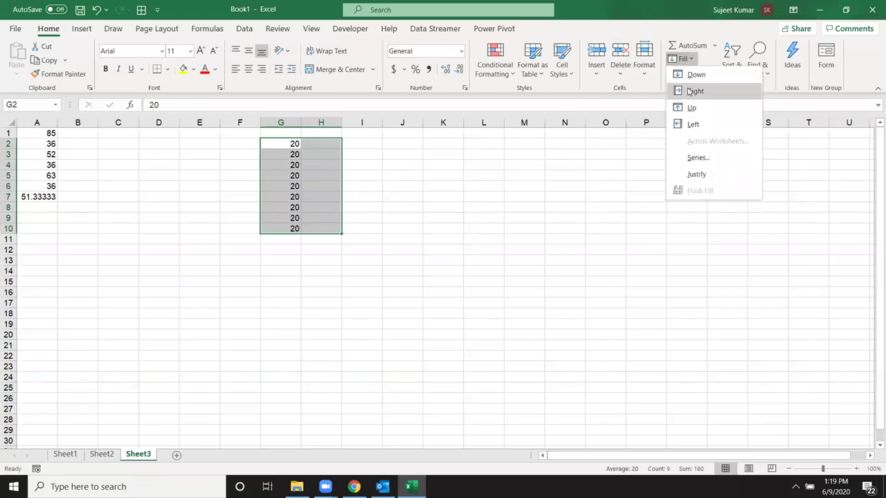
{"action": "left_click", "coordinate": [695, 90]}
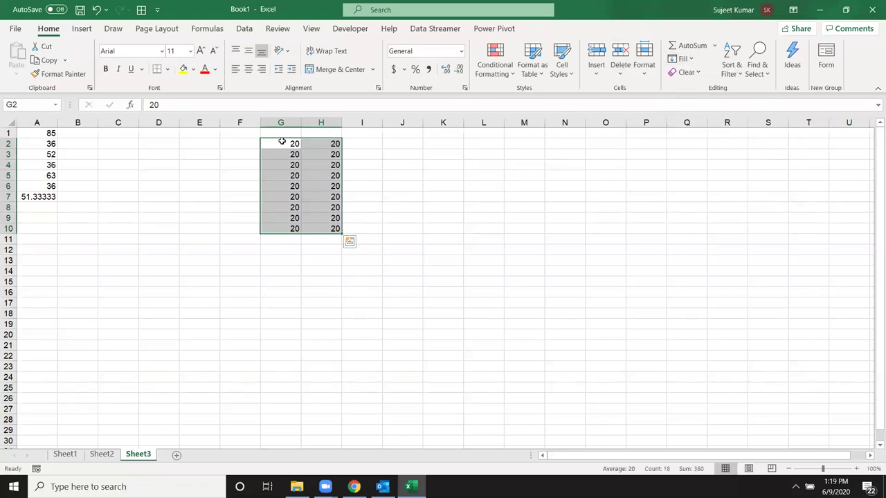
Fill the 20s up into G1:H1 and left into F1:F10
{"action": "left_click_drag", "start_coordinate": [282, 142], "coordinate": [325, 133]}
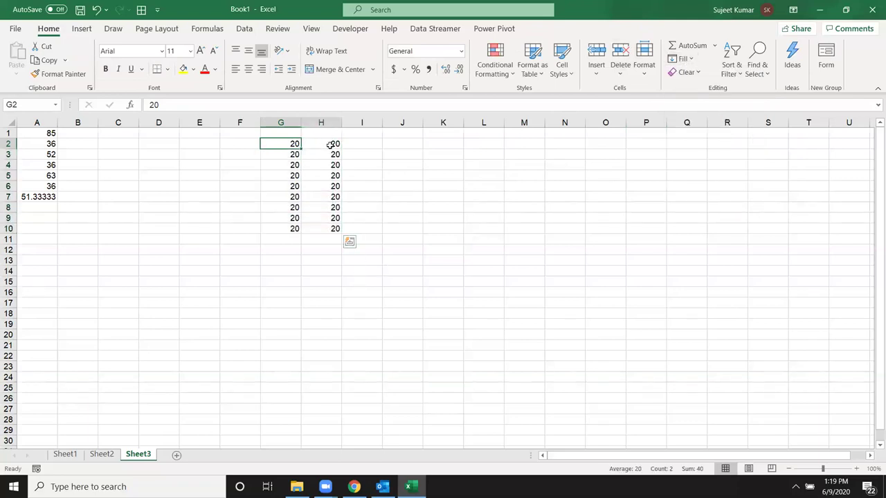
{"action": "left_click", "coordinate": [684, 59]}
{"action": "left_click", "coordinate": [703, 114]}
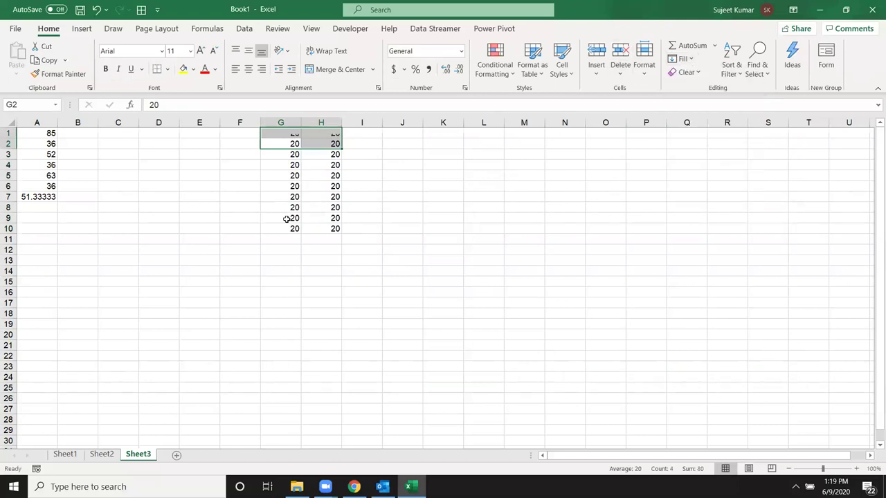
{"action": "left_click_drag", "start_coordinate": [290, 229], "coordinate": [337, 242]}
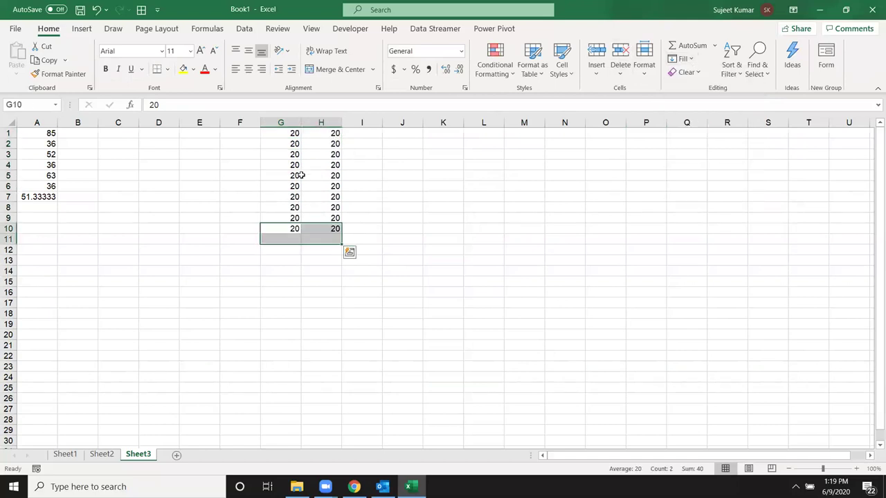
{"action": "mouse_move", "coordinate": [277, 134]}
{"action": "left_mouse_down"}
{"action": "mouse_move", "coordinate": [281, 227]}
{"action": "mouse_move", "coordinate": [257, 238]}
{"action": "left_mouse_up"}
{"action": "key", "text": "shift+Up"}
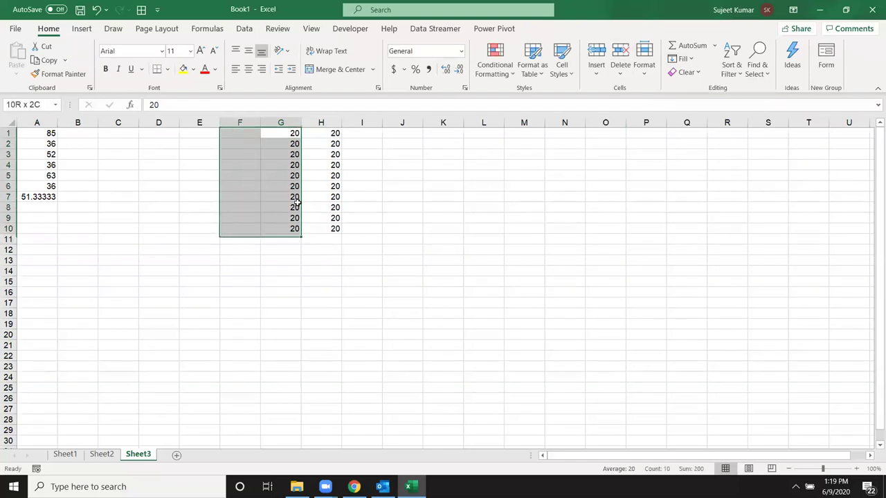
{"action": "left_click", "coordinate": [684, 59]}
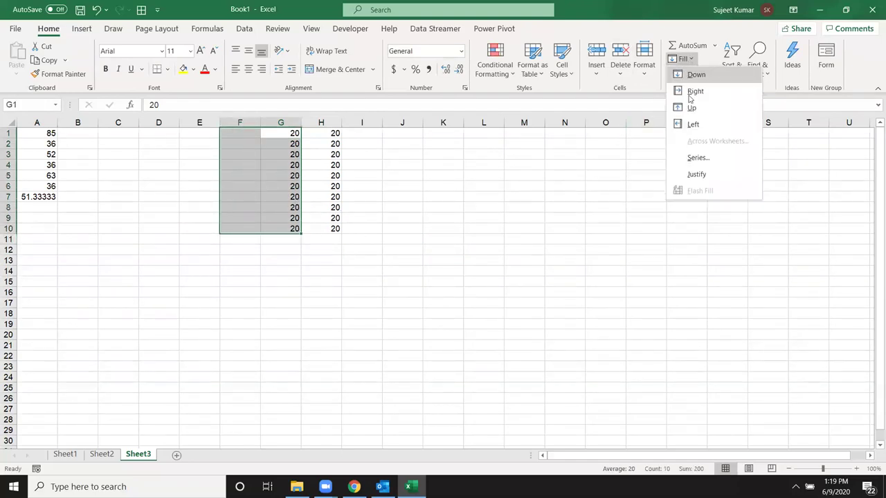
{"action": "left_click", "coordinate": [691, 125]}
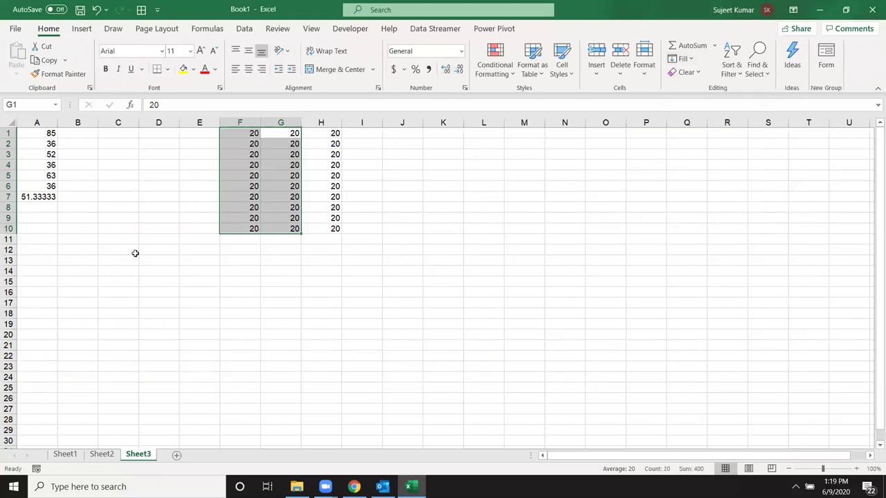
Reselect the completed F1:H10 block of 20s, then show the desktop with Win+D
{"action": "left_click", "coordinate": [367, 196]}
{"action": "mouse_move", "coordinate": [332, 230]}
{"action": "left_mouse_down"}
{"action": "mouse_move", "coordinate": [226, 142]}
{"action": "mouse_move", "coordinate": [229, 131]}
{"action": "left_mouse_up"}
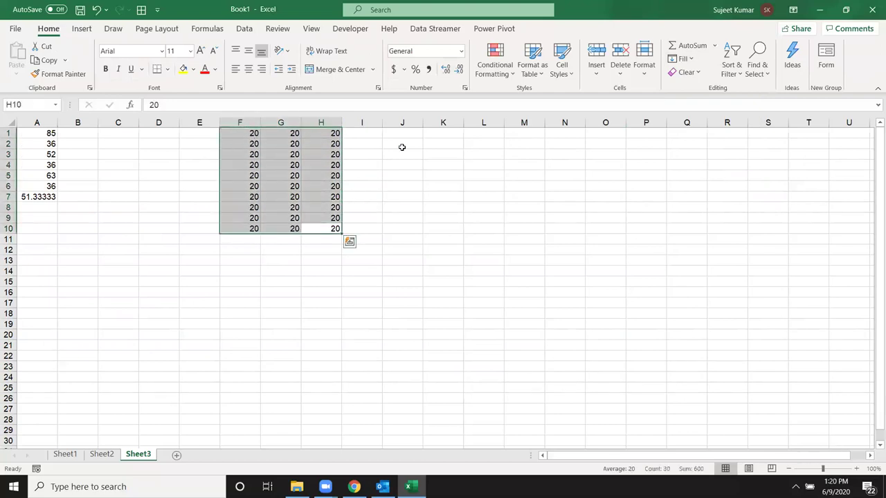
{"action": "left_click", "coordinate": [529, 174]}
{"action": "left_click", "coordinate": [688, 59]}
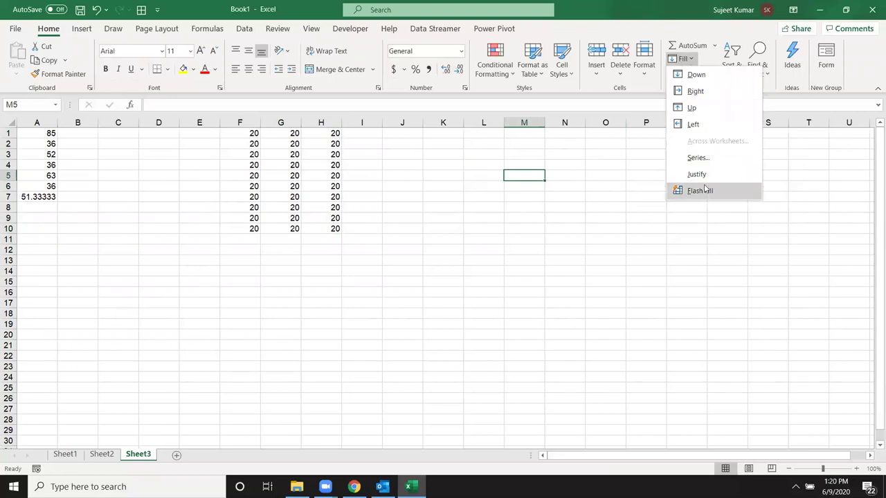
{"action": "left_click", "coordinate": [393, 170]}
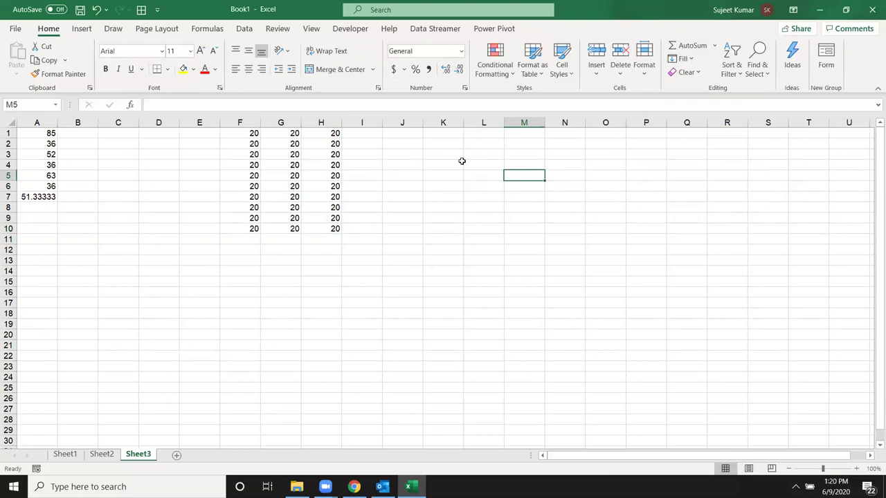
{"action": "left_click_drag", "start_coordinate": [252, 134], "coordinate": [335, 229]}
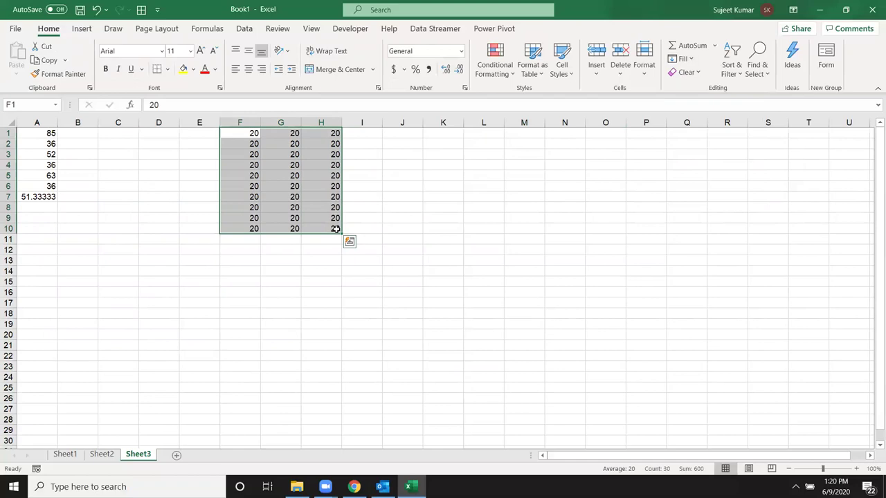
{"action": "key", "text": "super+d"}
Refresh the Windows desktop from its right-click menu
{"action": "right_click", "coordinate": [476, 118]}
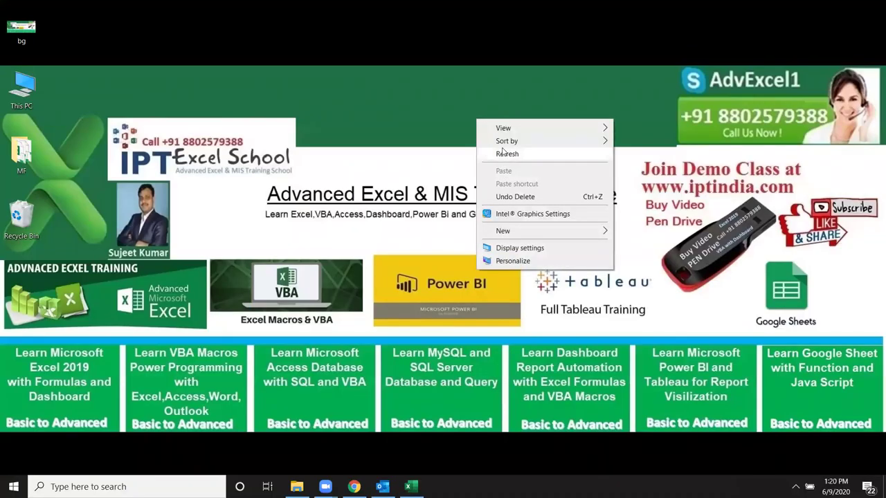
{"action": "left_click", "coordinate": [505, 153]}
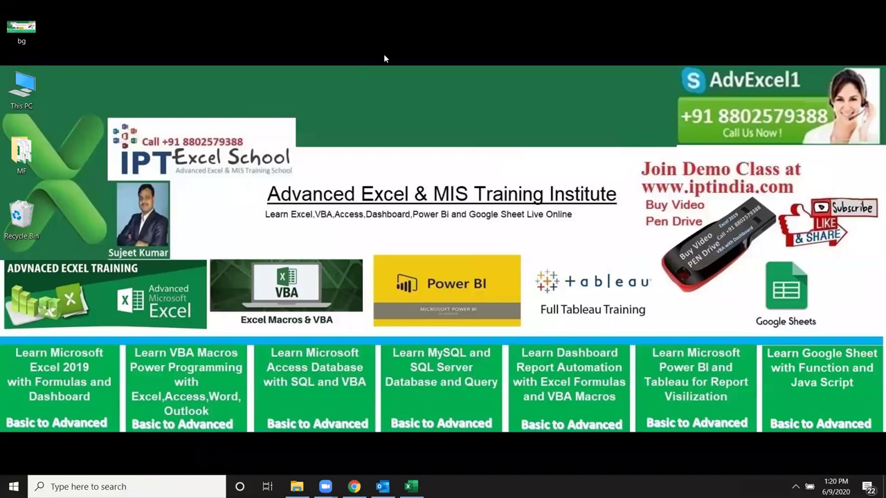